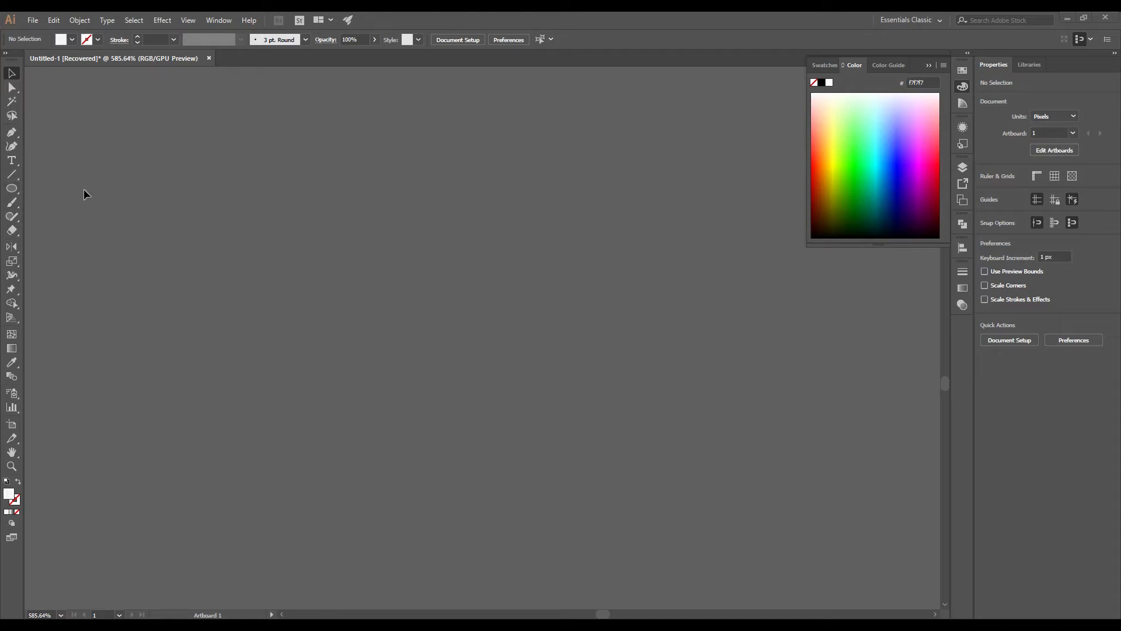
Draw a light grey ellipse about 66 px wide and 58 px high, and shift it slightly down and to the right.
click(15, 194)
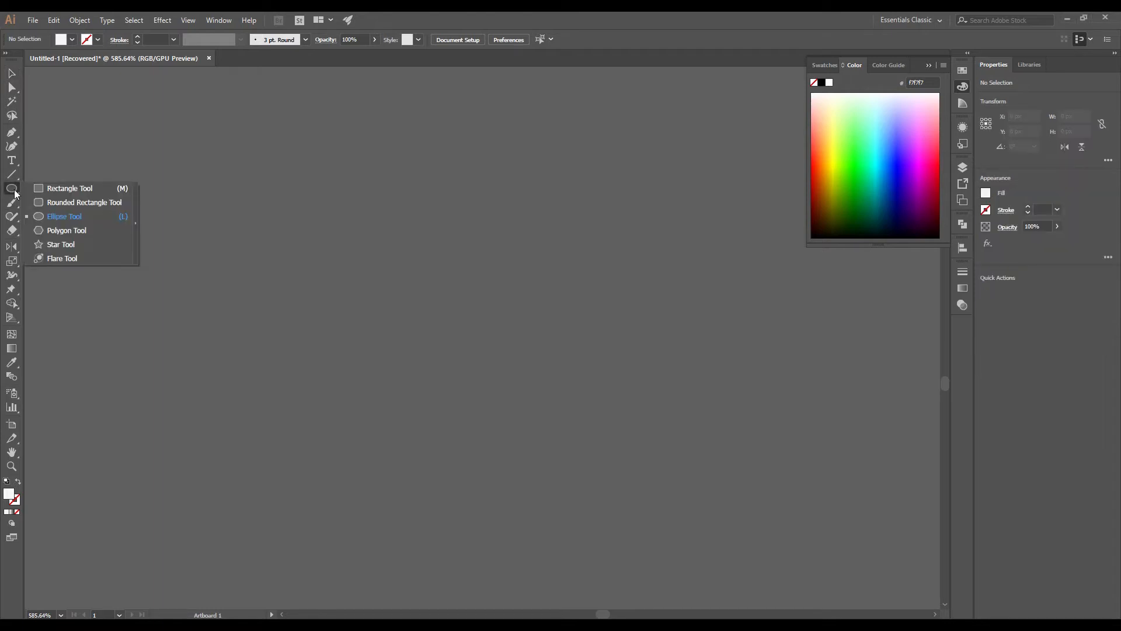
click(41, 215)
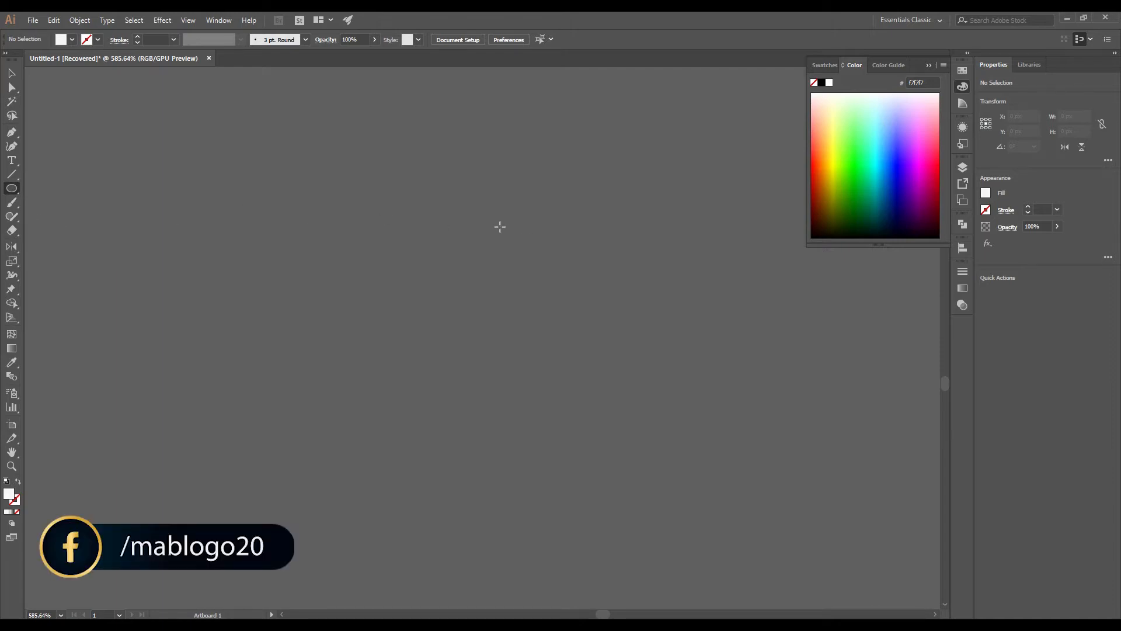
drag(351, 193, 576, 391)
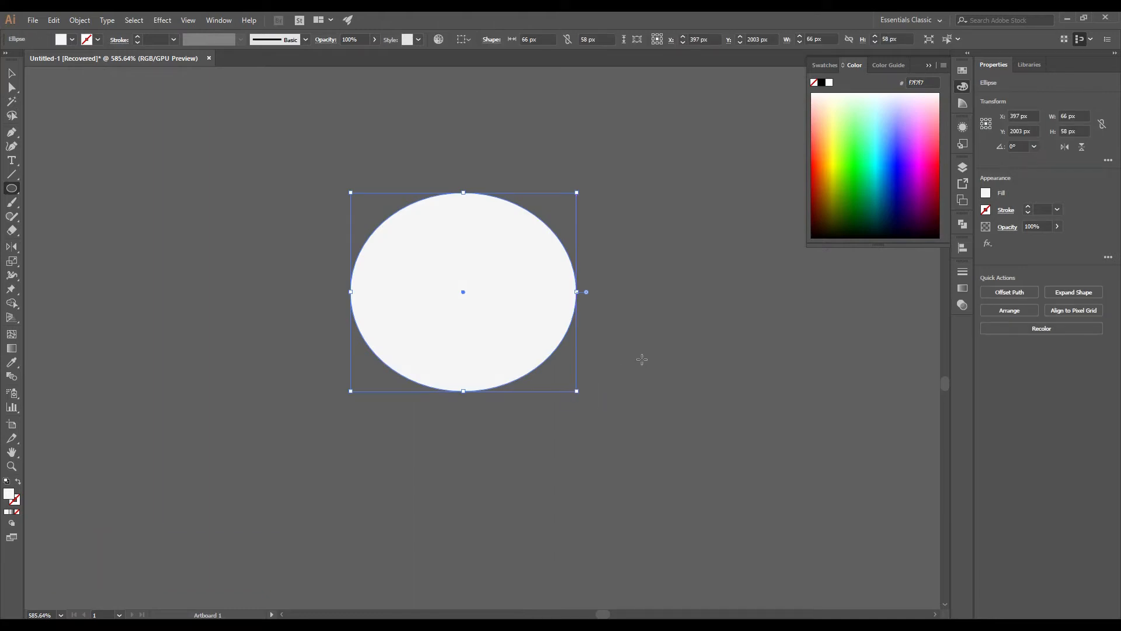
key(v)
click(618, 348)
click(506, 337)
drag(505, 336, 518, 346)
key(ctrl+h)
click(245, 348)
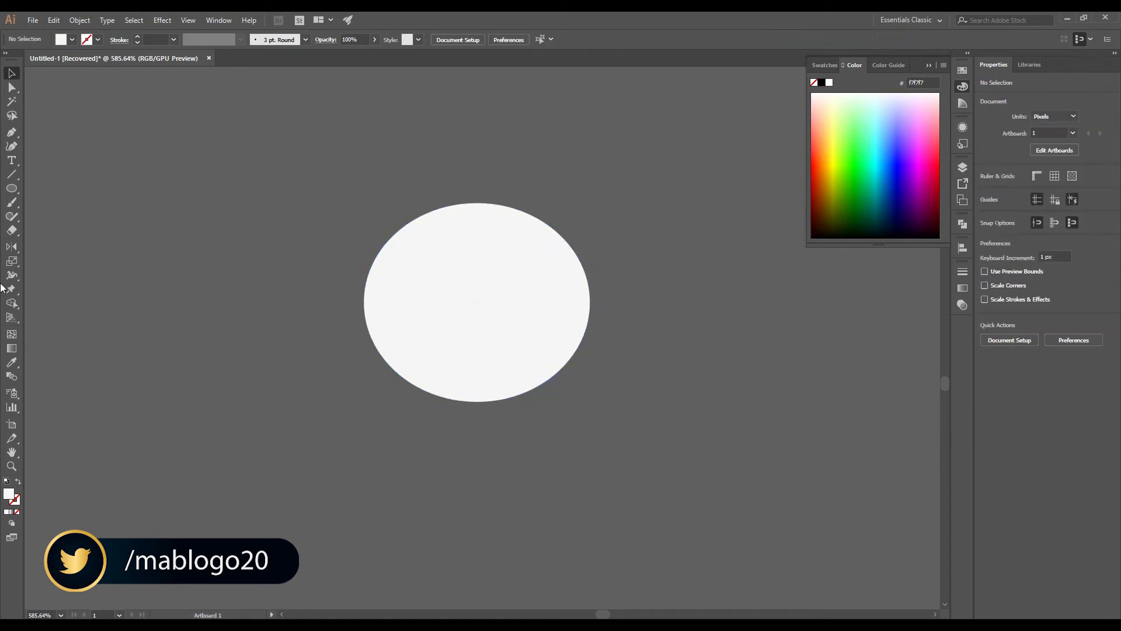
Draw a rounded rectangle about 55 by 20 px overlapping the lower edge of the ellipse.
click(10, 190)
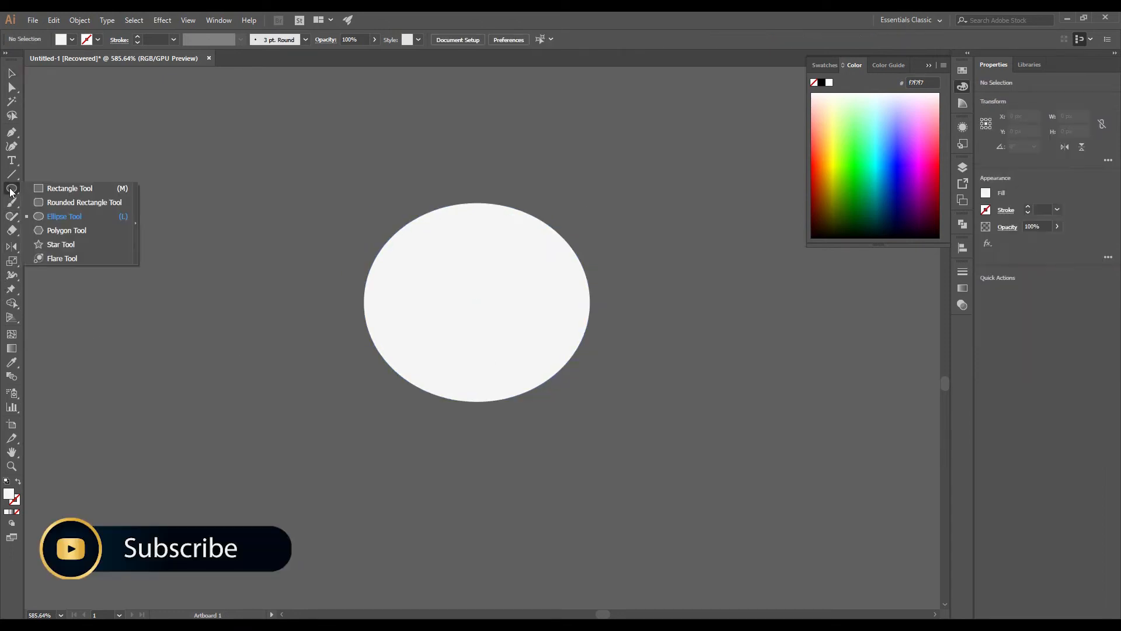
click(71, 202)
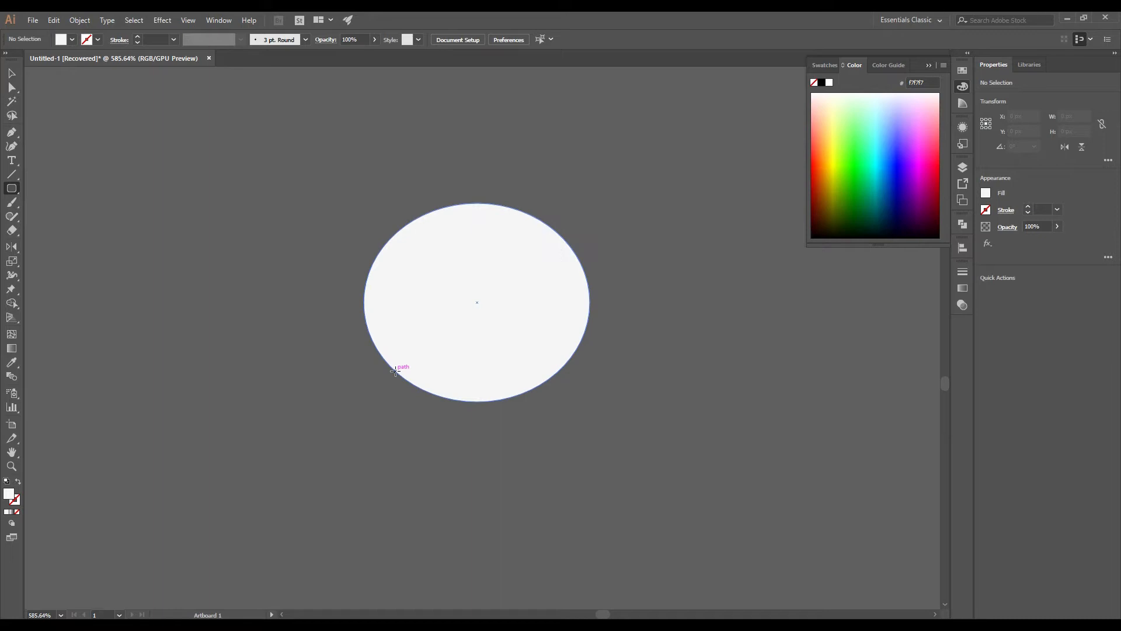
drag(388, 370, 577, 440)
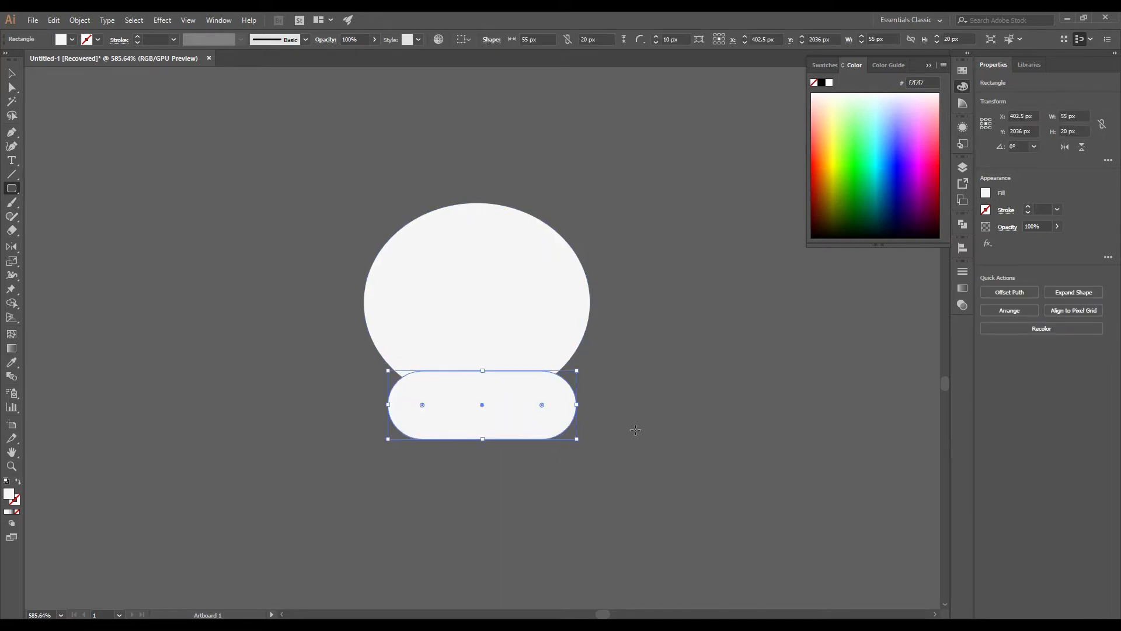
key(v)
click(633, 393)
Align the ellipse and the rounded rectangle on their horizontal centers.
drag(288, 300, 580, 448)
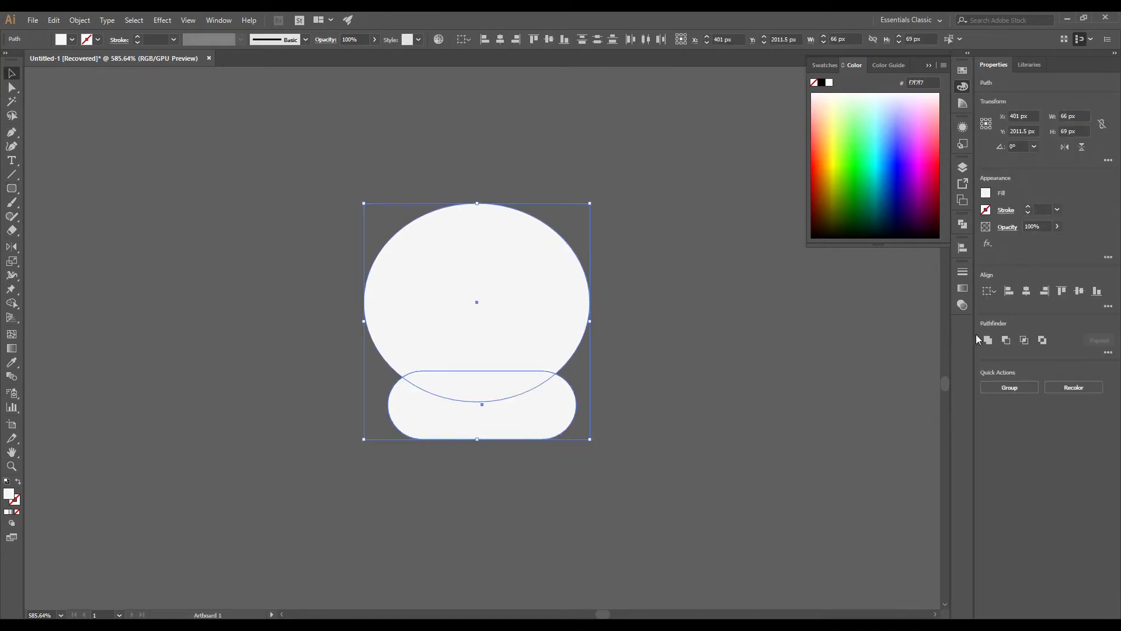
click(1026, 291)
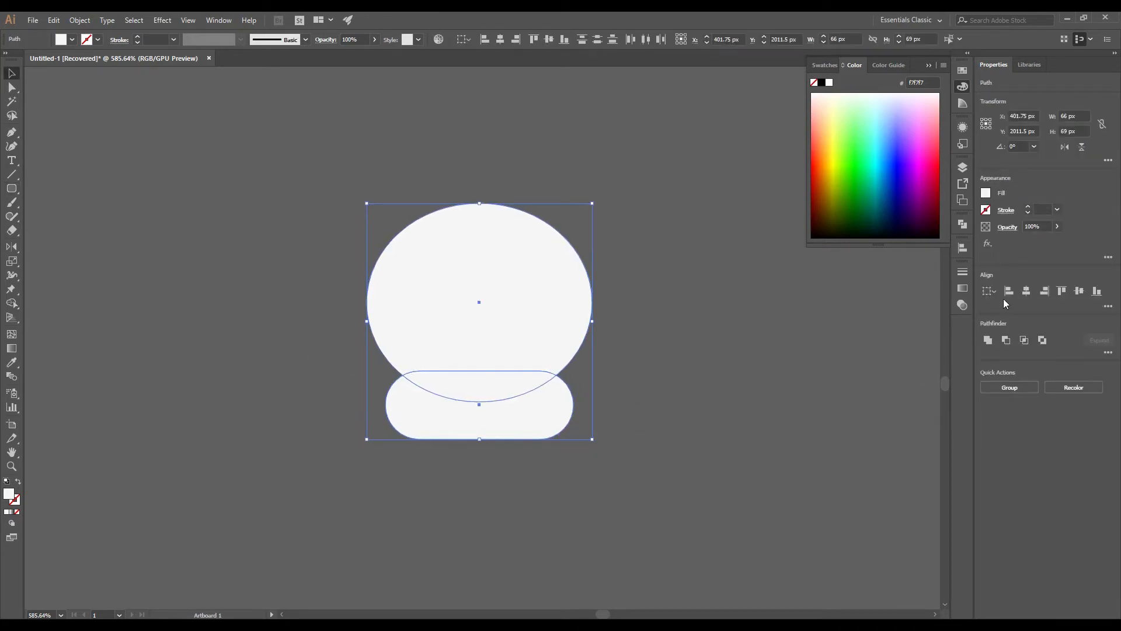
click(659, 339)
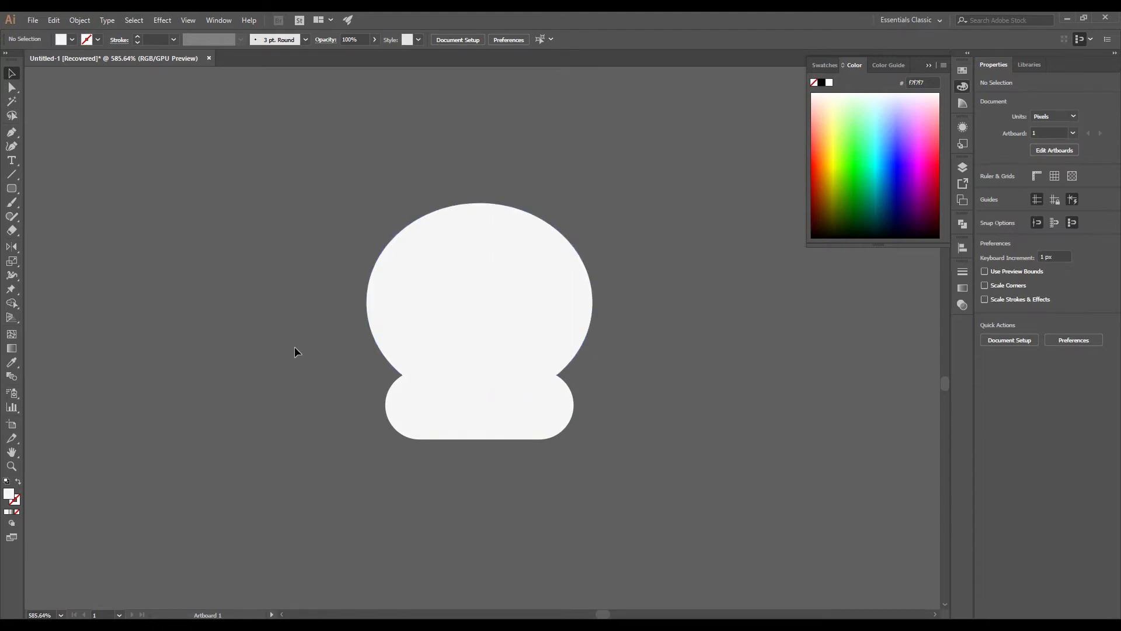
Nudge the rounded rectangle up 5 px so it overlaps the ellipse more.
click(505, 392)
key(Up)
key(Up)
key(Up)
key(Up)
key(Up)
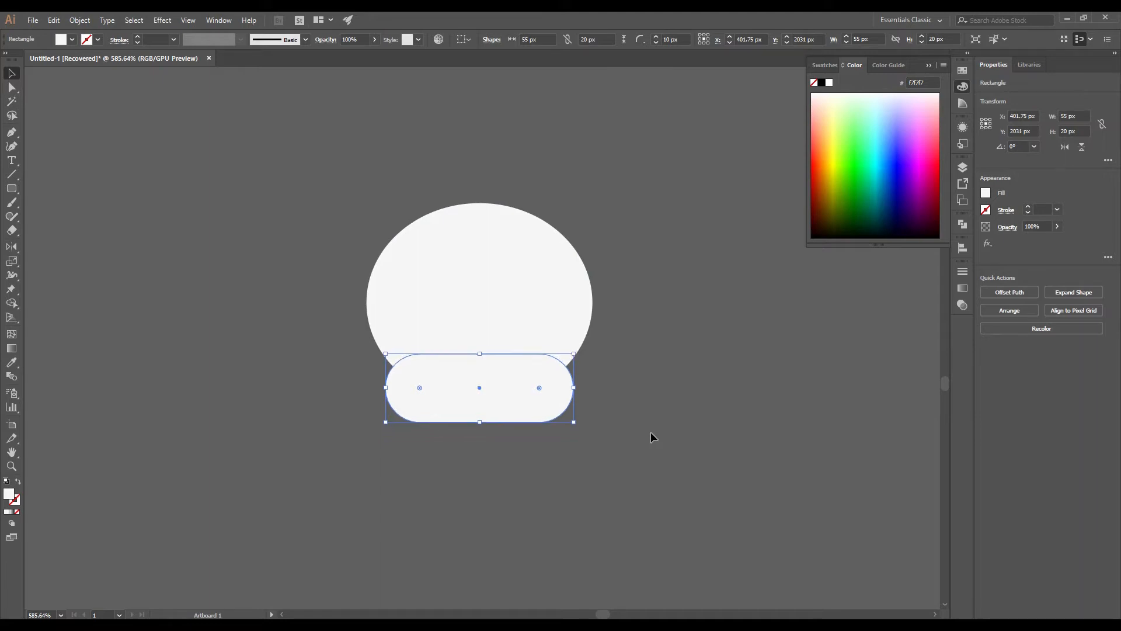
click(650, 433)
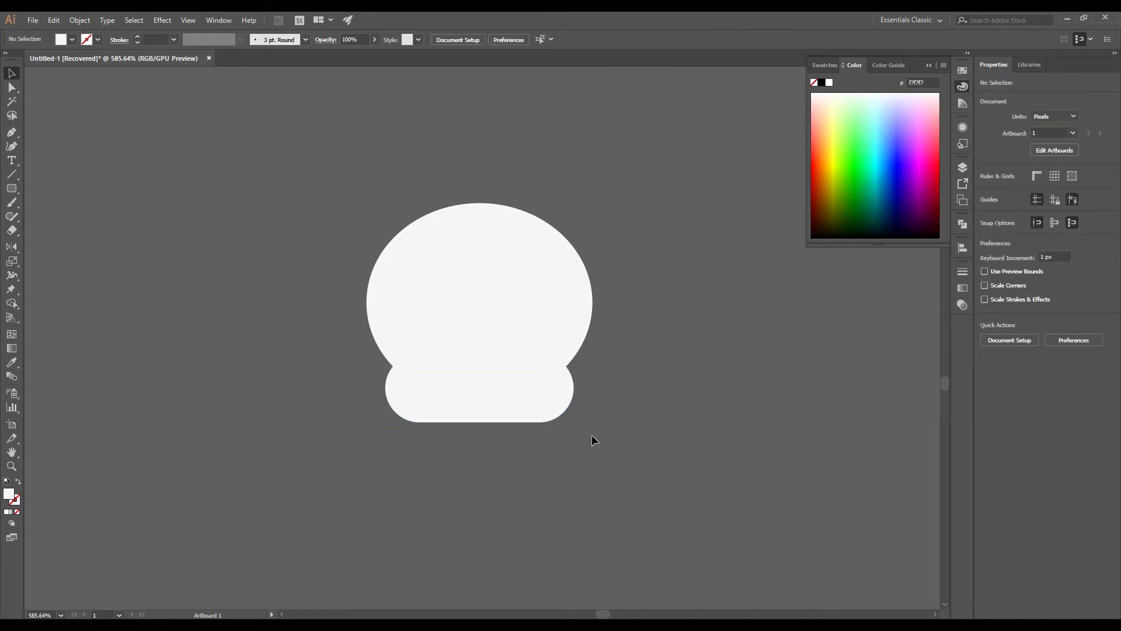
Turn both shapes into black outlines by setting their color to black and swapping fill and stroke.
drag(506, 435, 594, 467)
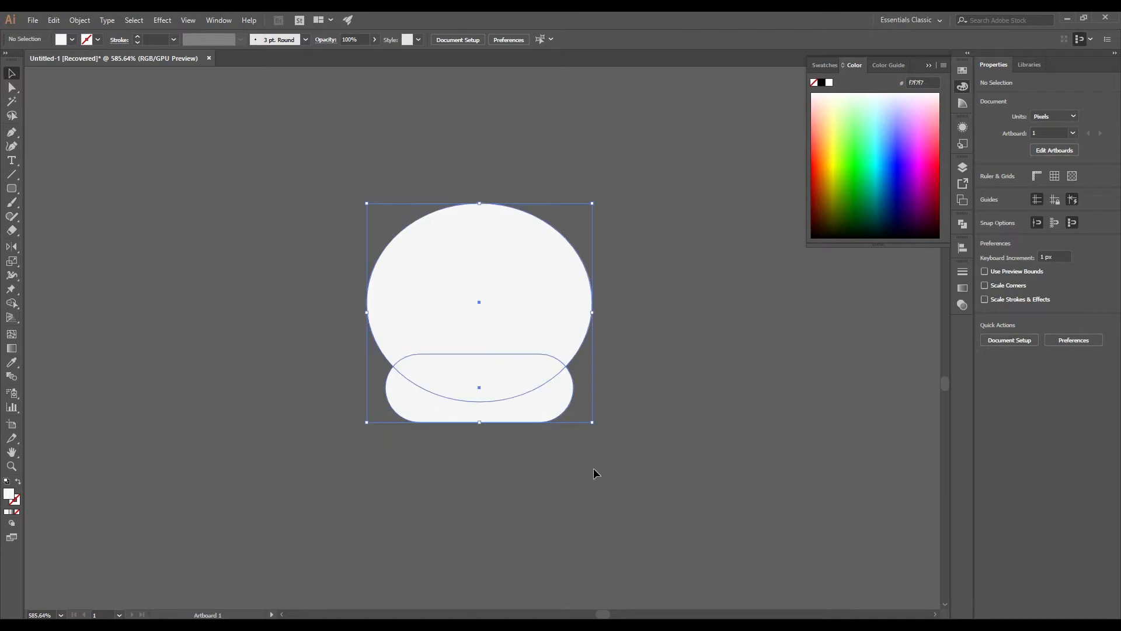
double_click(8, 496)
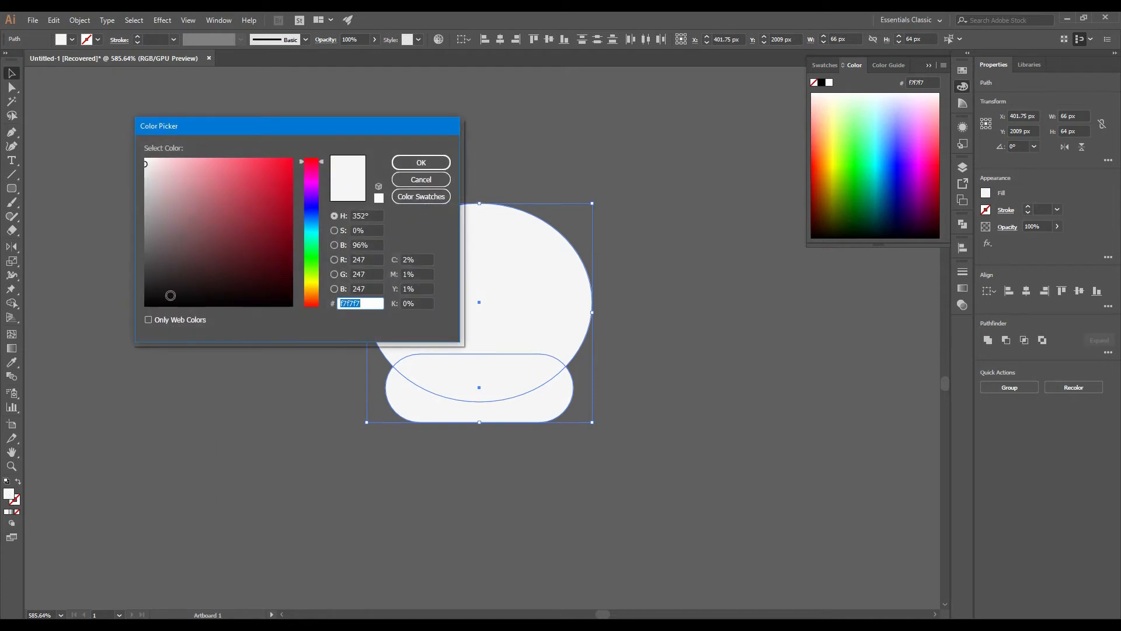
click(145, 306)
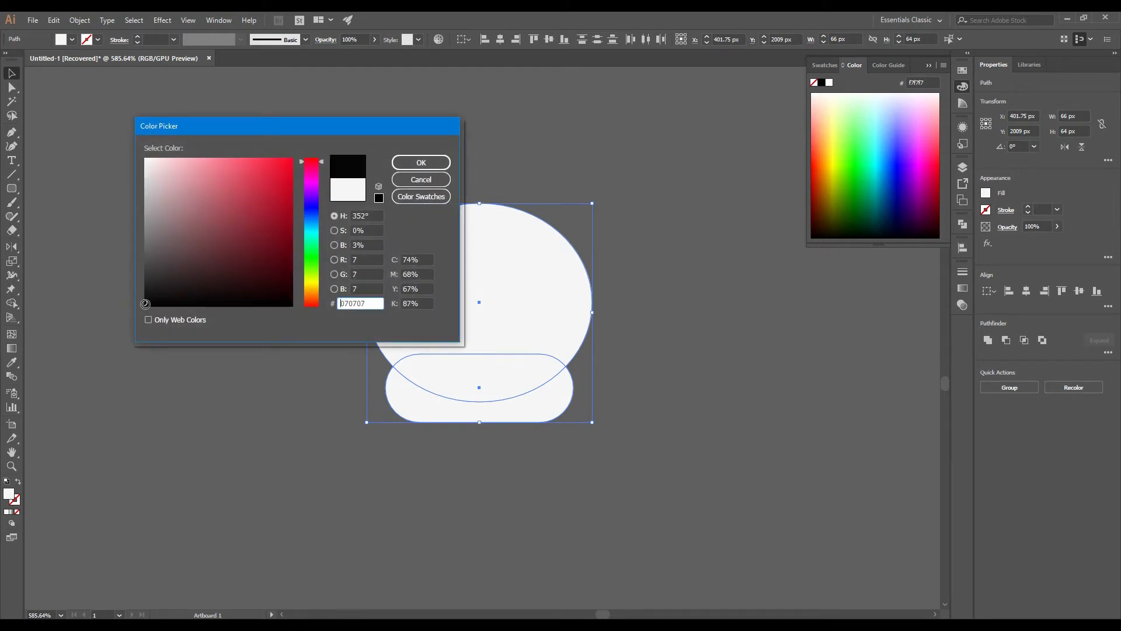
click(403, 164)
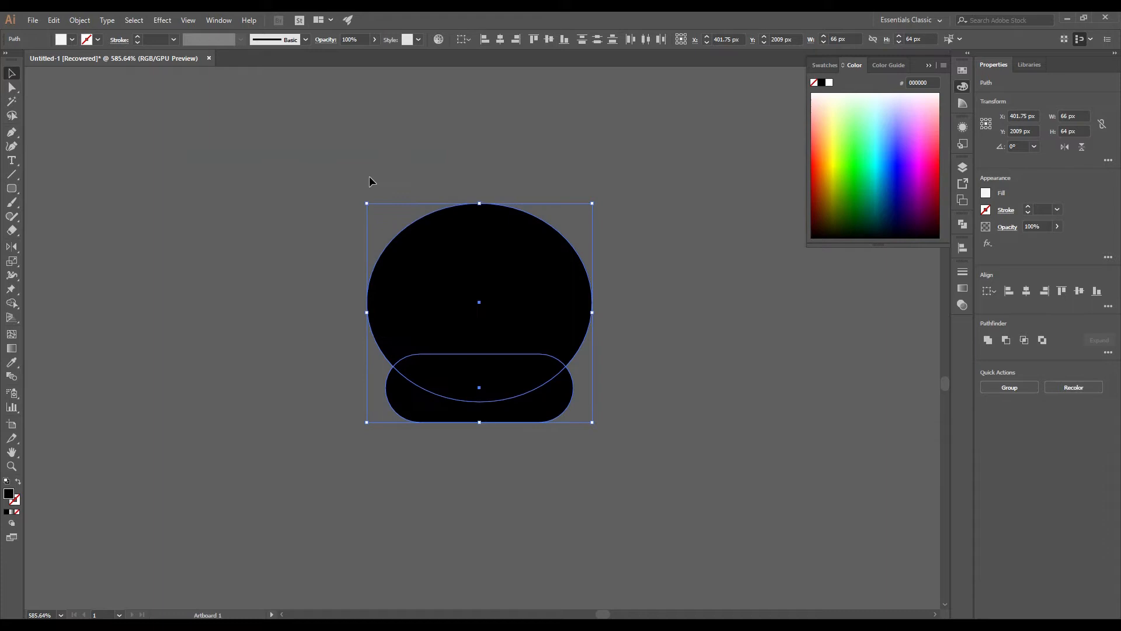
click(19, 481)
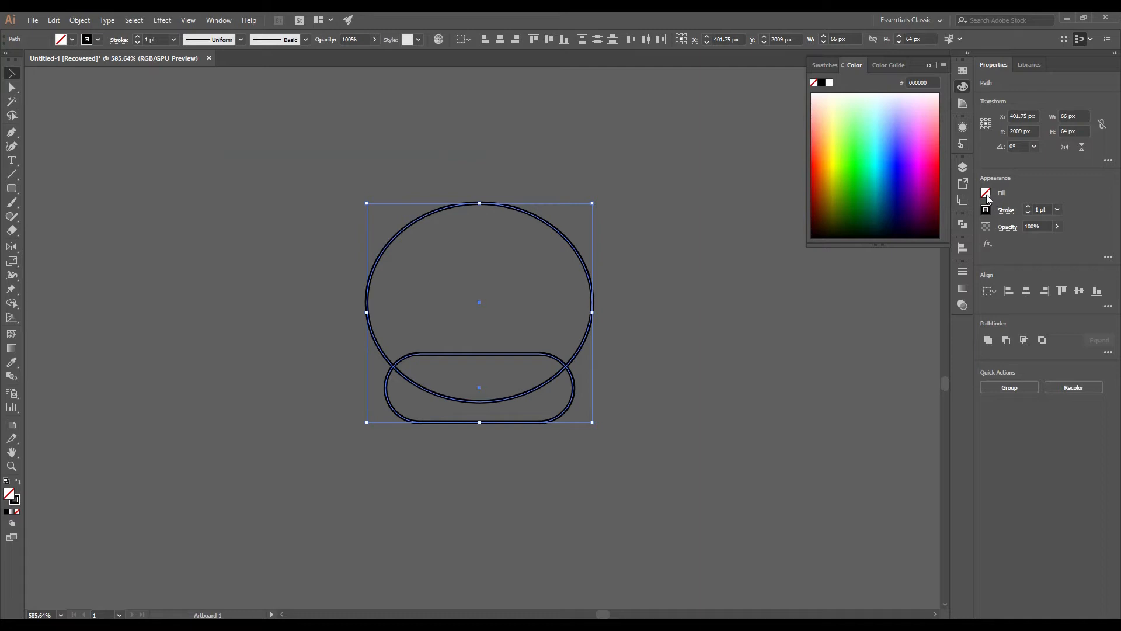
Try stroke weights of 5 pt and 2 pt on both outlined shapes.
click(1057, 209)
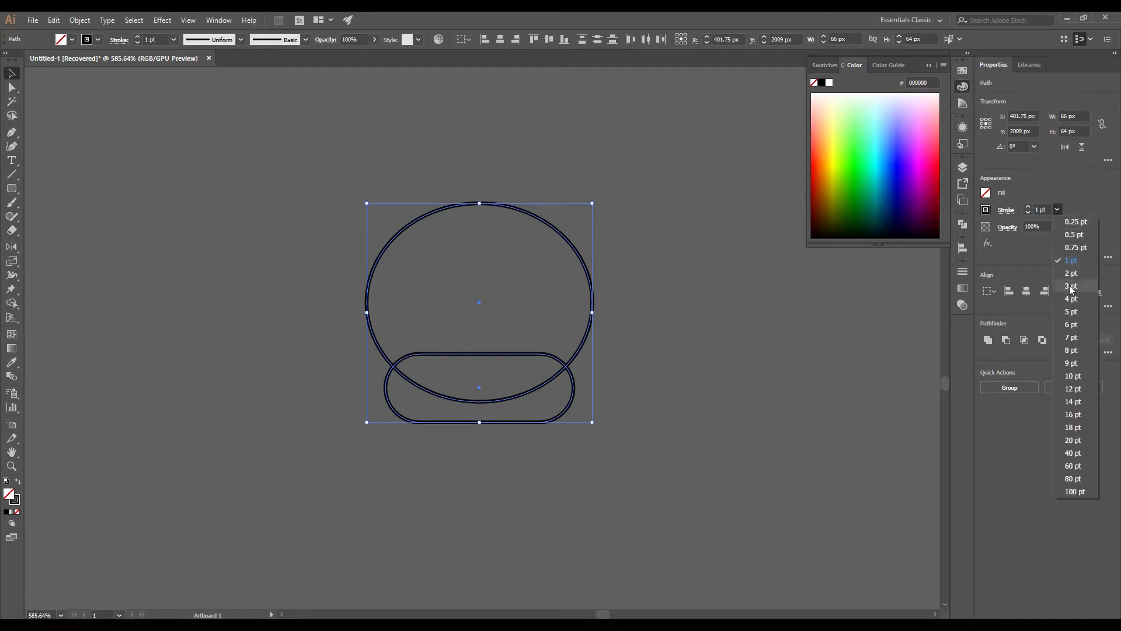
click(1072, 312)
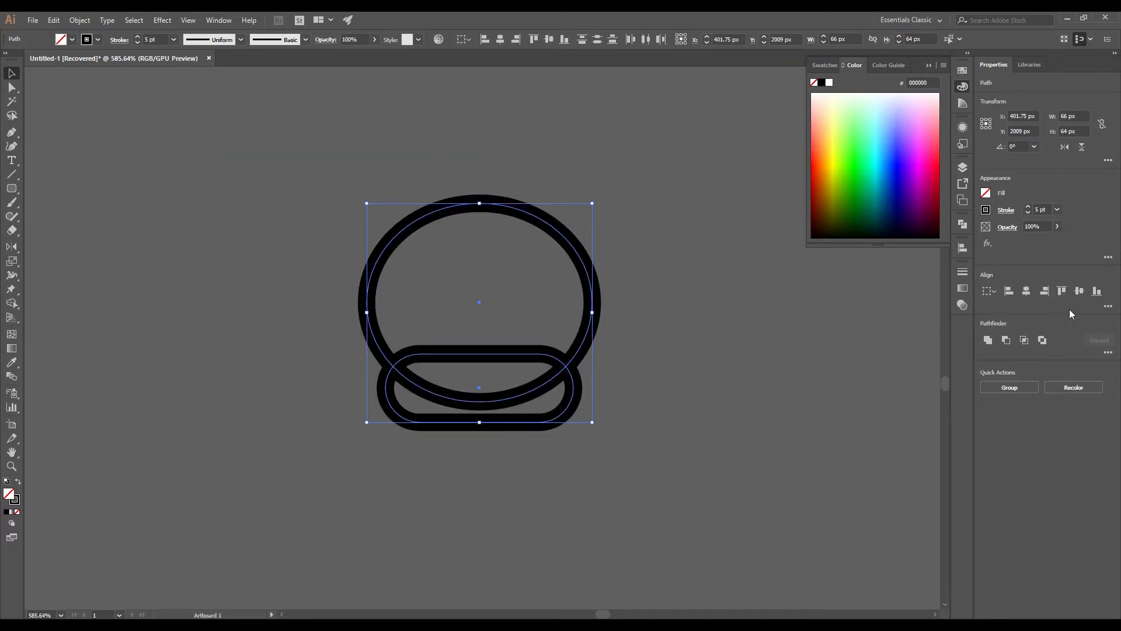
click(1057, 210)
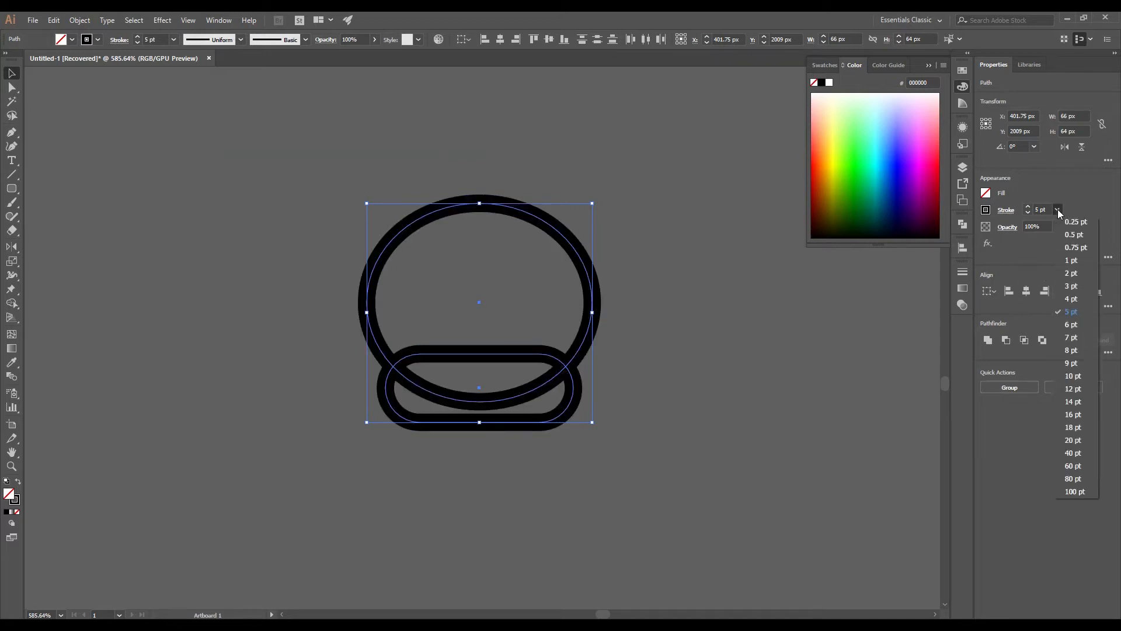
click(1068, 272)
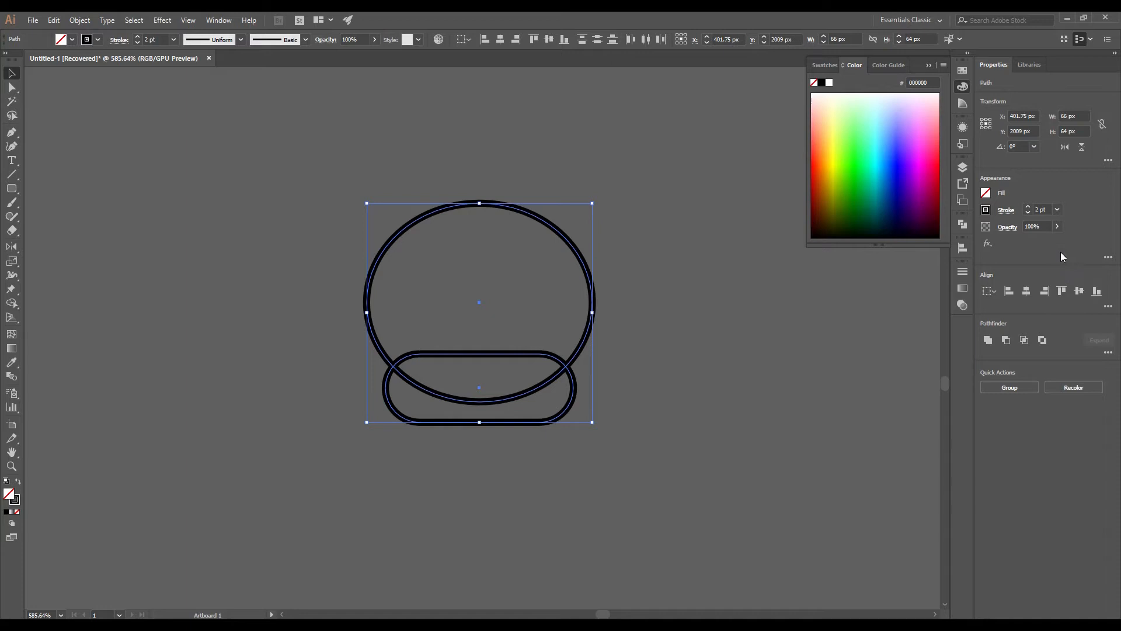
Set the stroke weight of both shapes to 3 pt and deselect them.
click(1059, 209)
click(1070, 285)
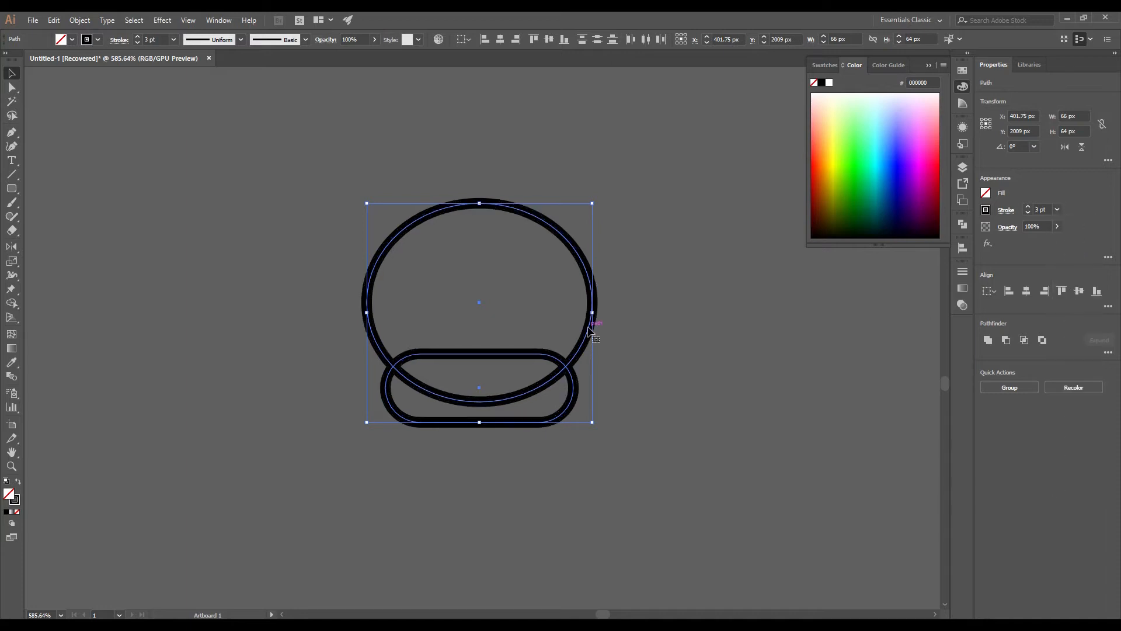
click(703, 327)
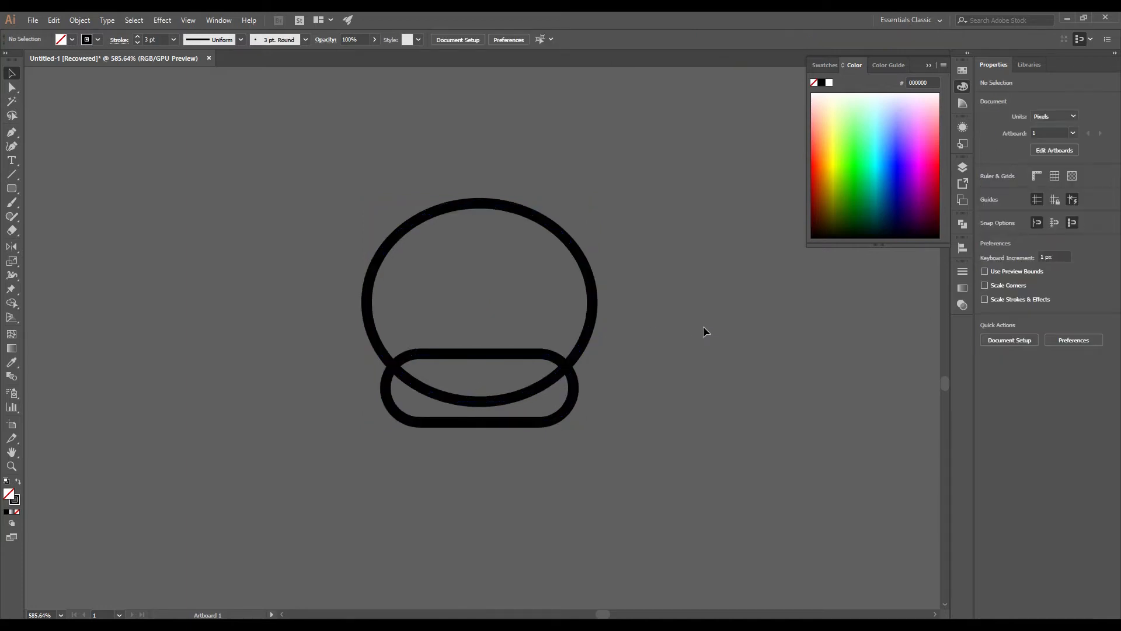
Swap the ellipse's fill and stroke to make it solid black without an outline.
click(596, 306)
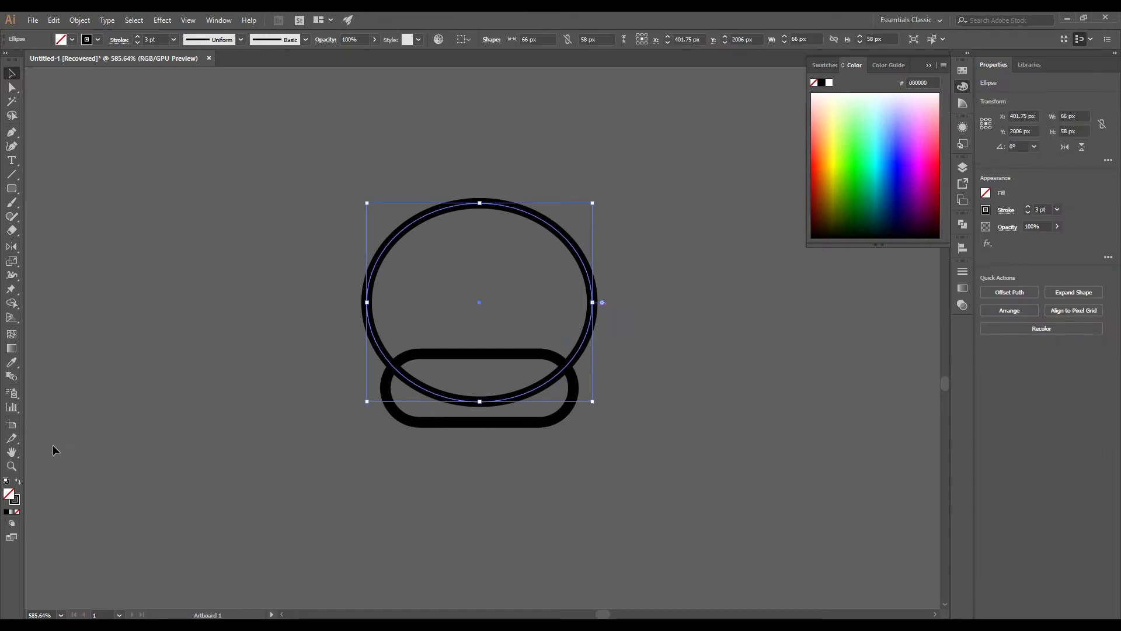
click(17, 483)
click(111, 380)
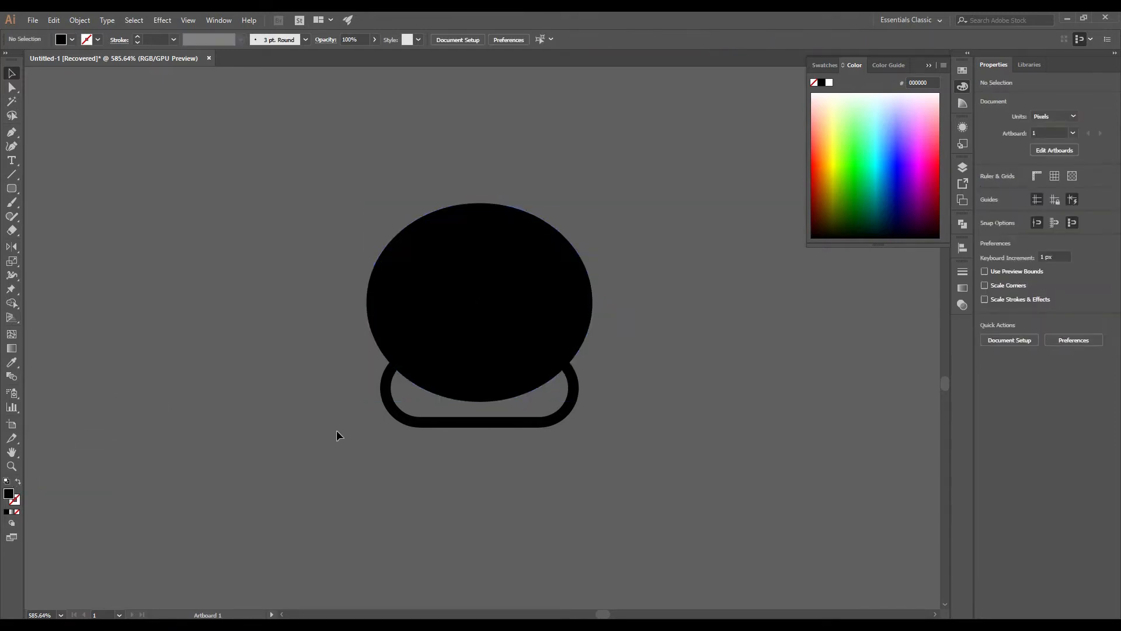
Bring the outlined rounded rectangle to the front of the stacking order.
click(445, 426)
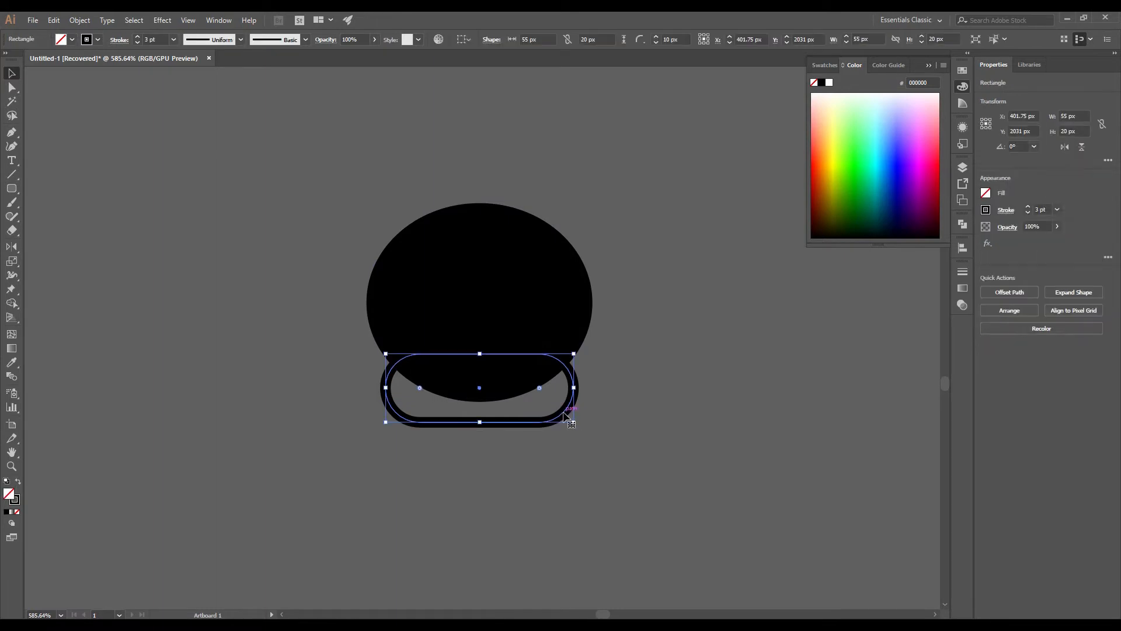
right_click(564, 414)
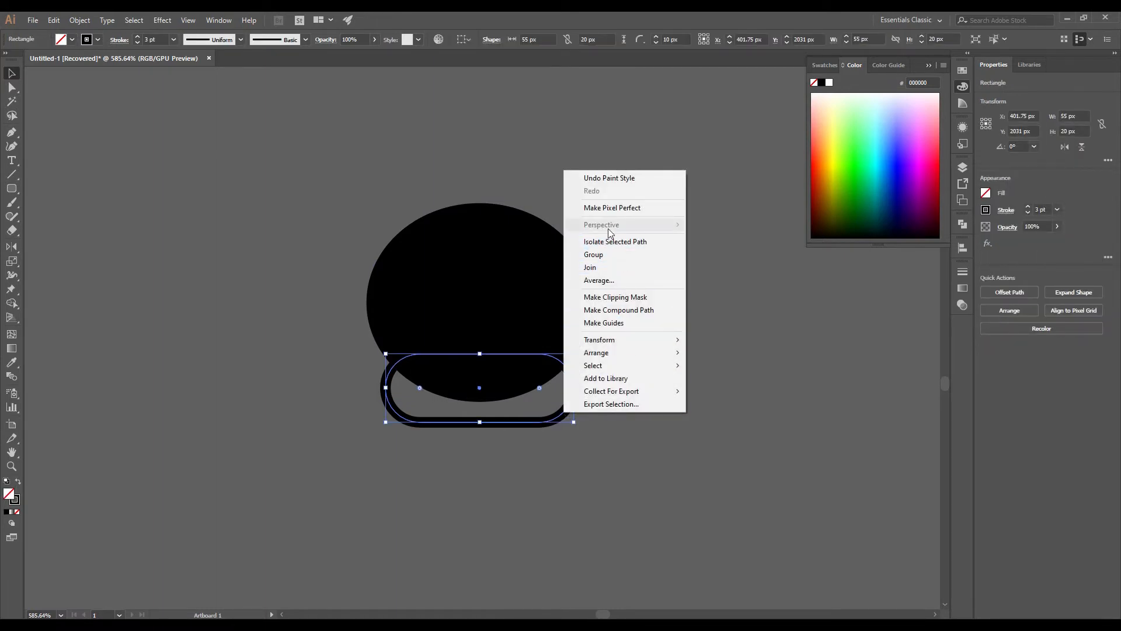
mouse_move(620, 353)
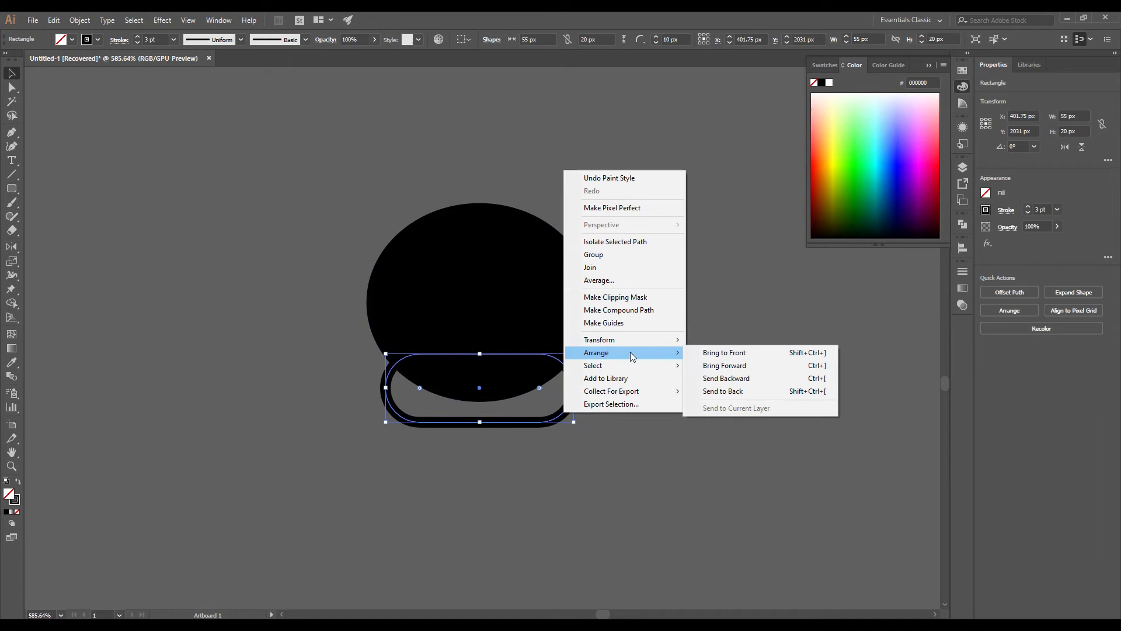
click(719, 356)
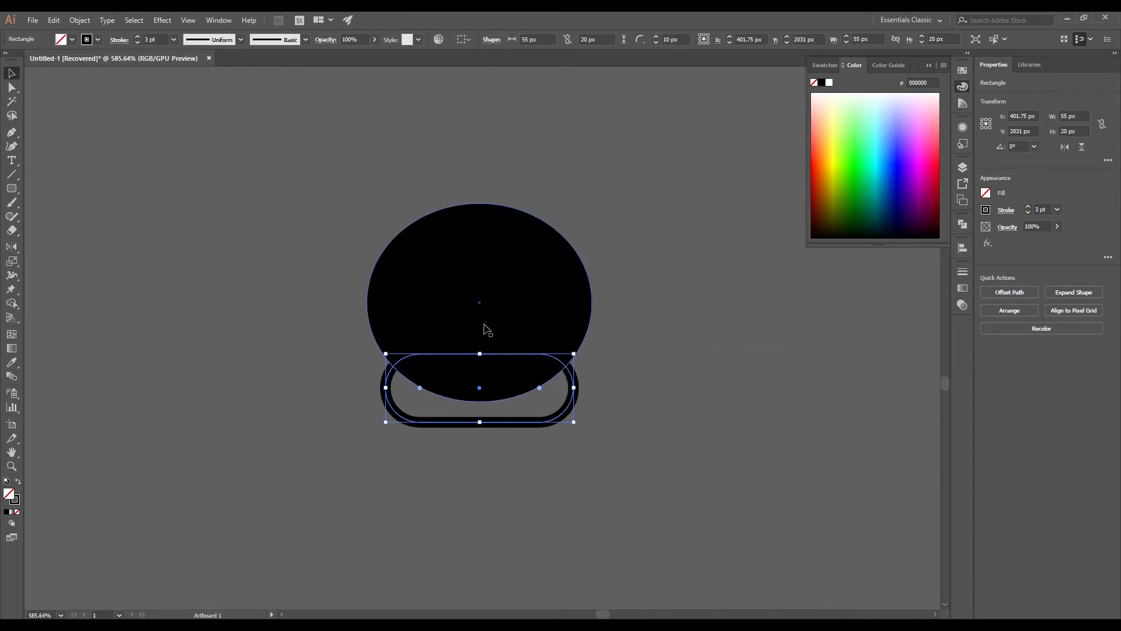
click(726, 329)
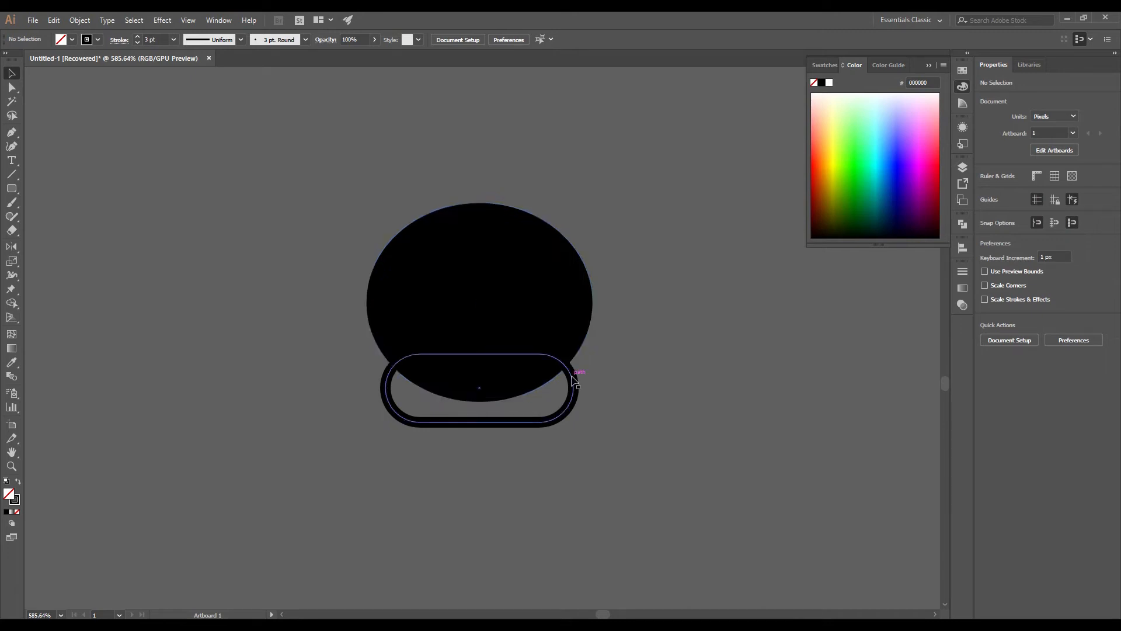
Change the ellipse's fill color to white.
click(528, 290)
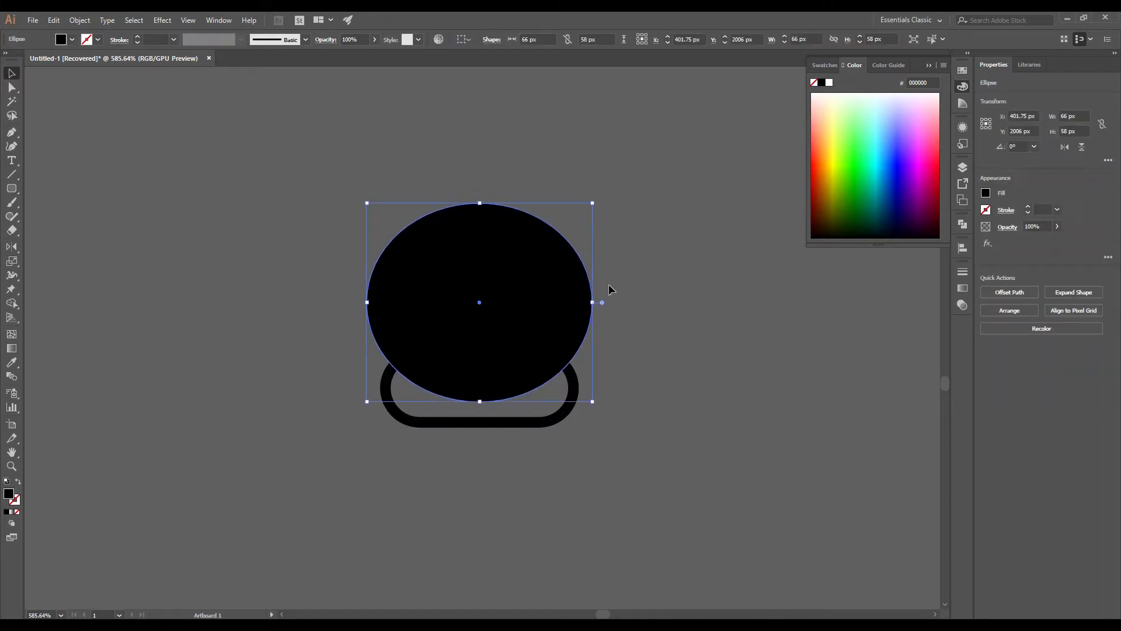
click(985, 193)
click(875, 234)
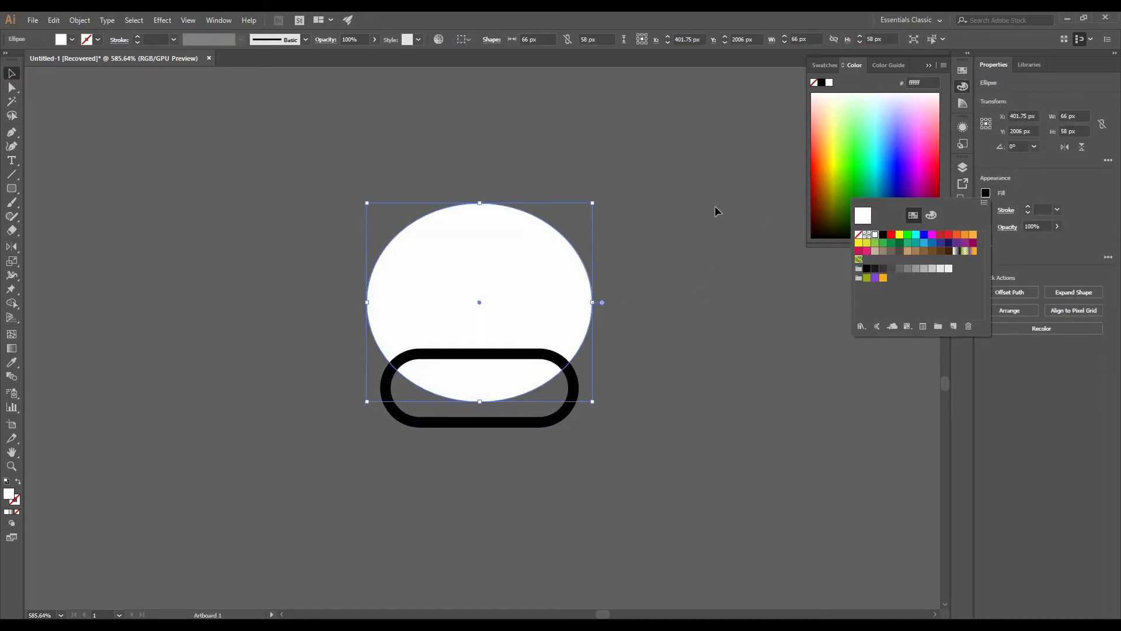
click(715, 205)
click(715, 206)
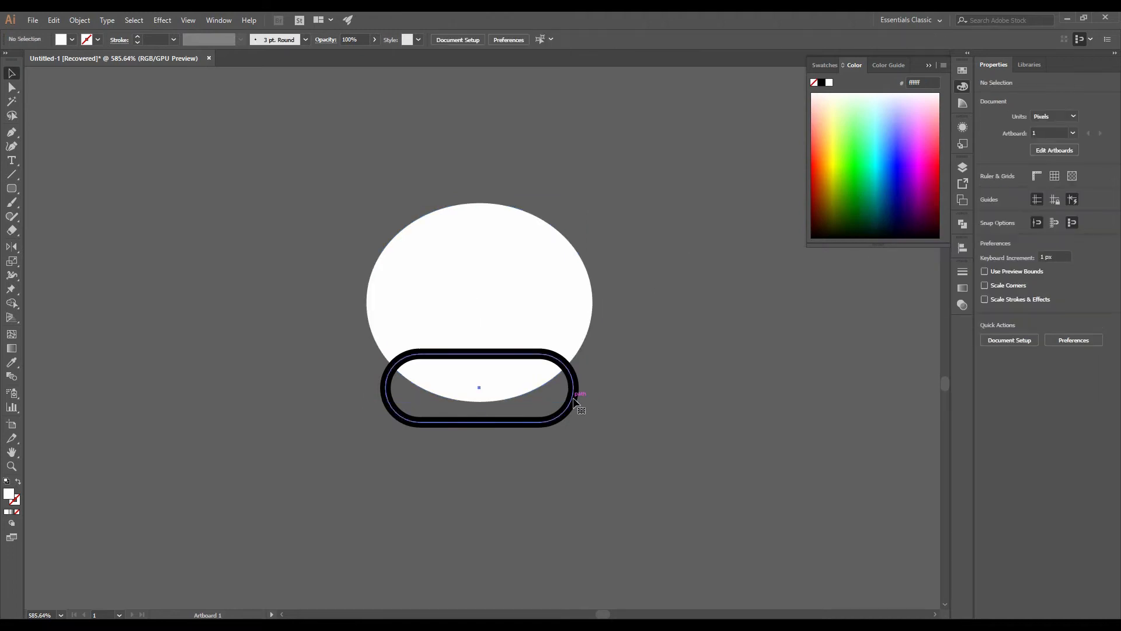
Fill the rounded rectangle with white, keeping its black outline.
click(575, 401)
click(985, 193)
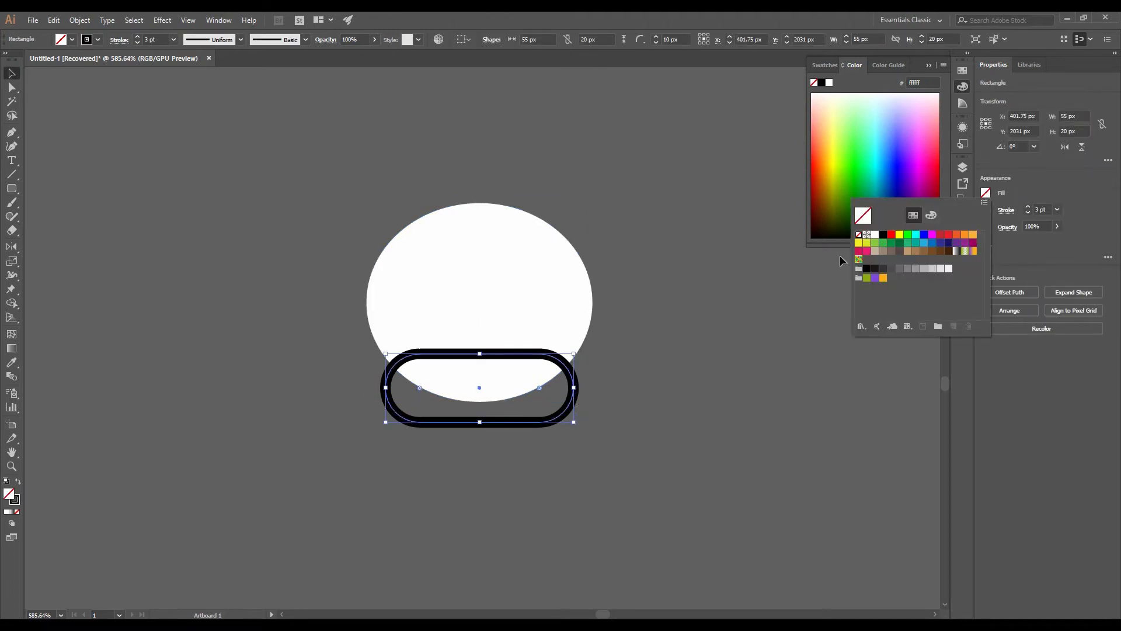
click(875, 234)
click(733, 259)
click(733, 258)
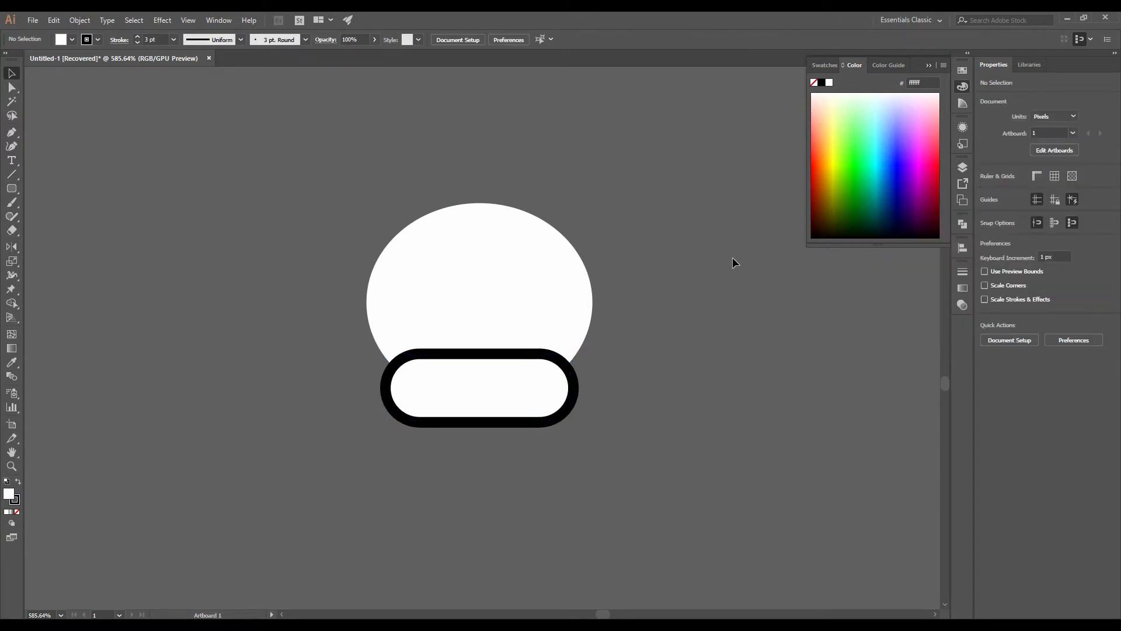
click(449, 311)
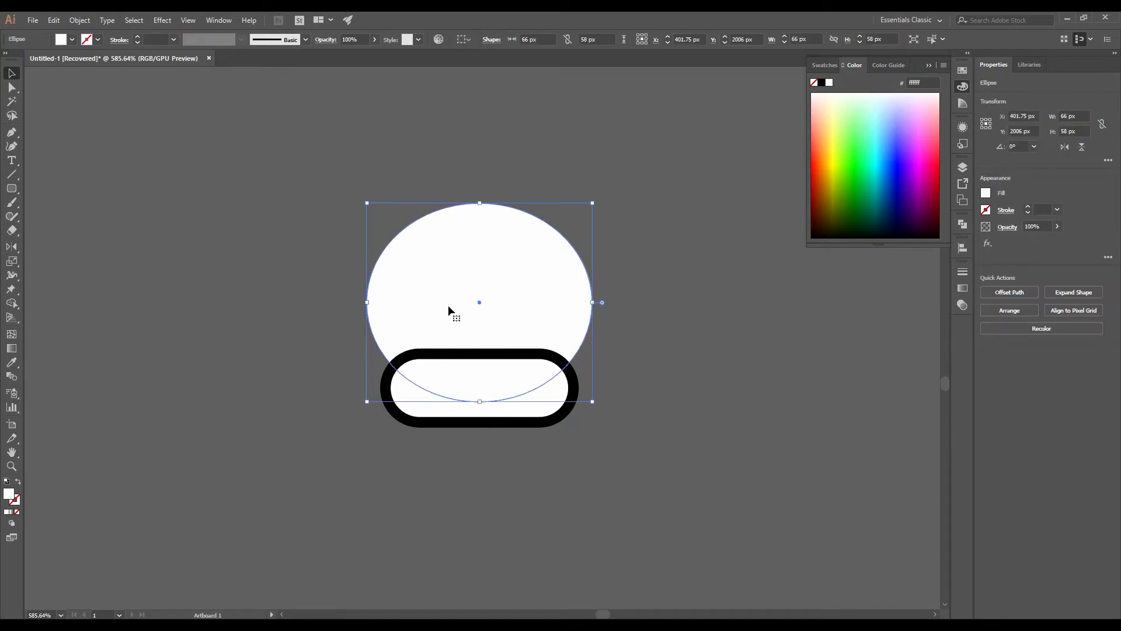
click(258, 296)
click(9, 191)
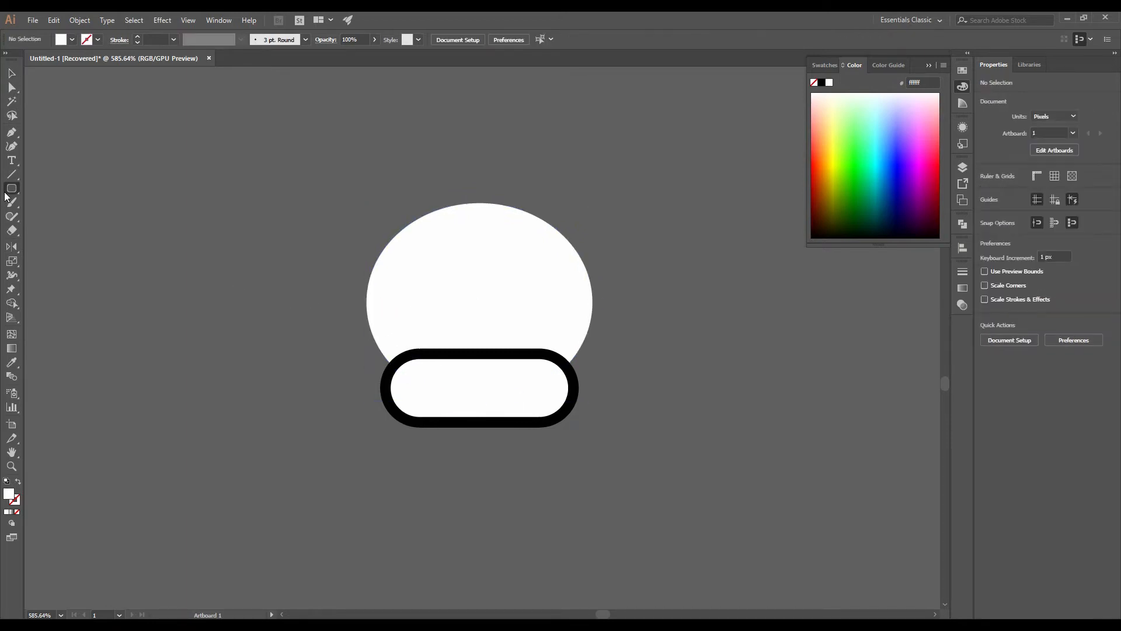
click(40, 218)
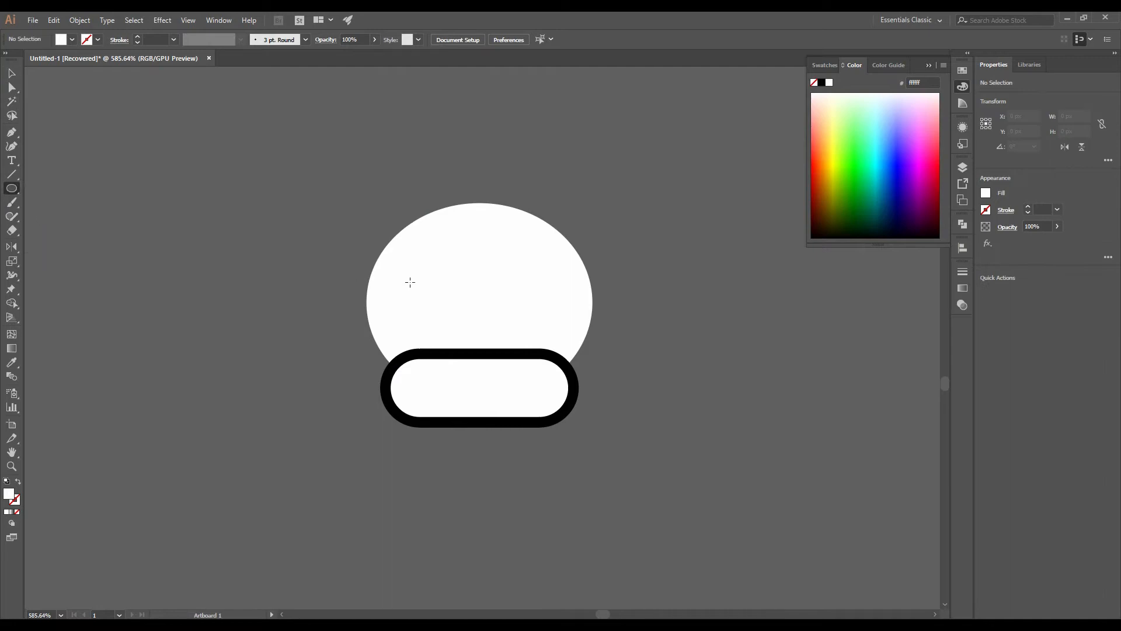
drag(419, 240, 425, 277)
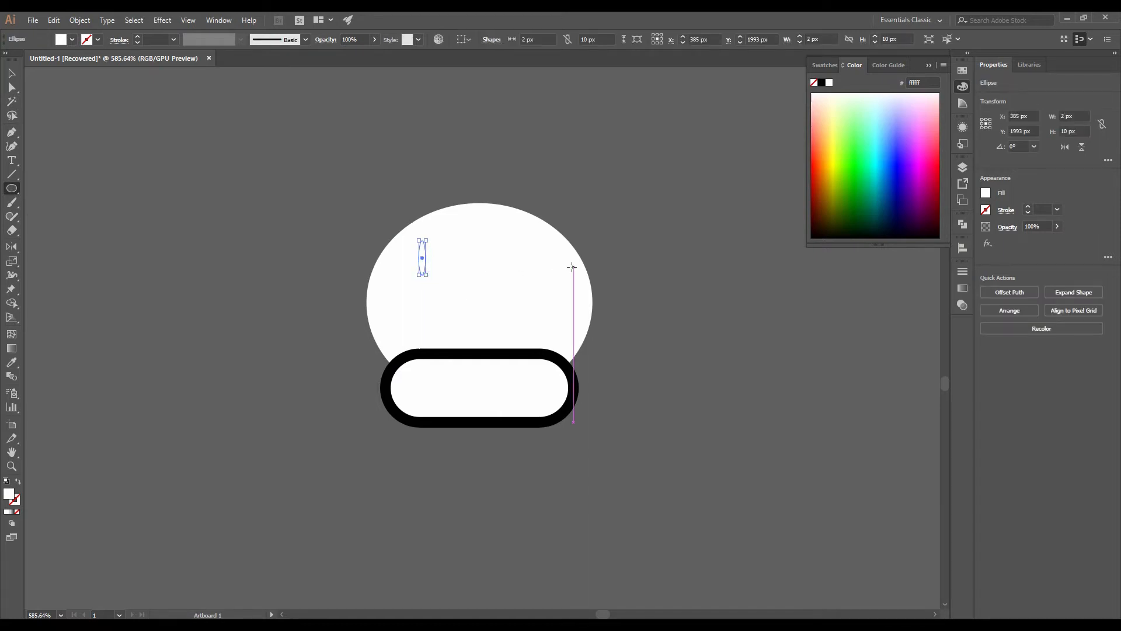
key(ctrl+shift+a)
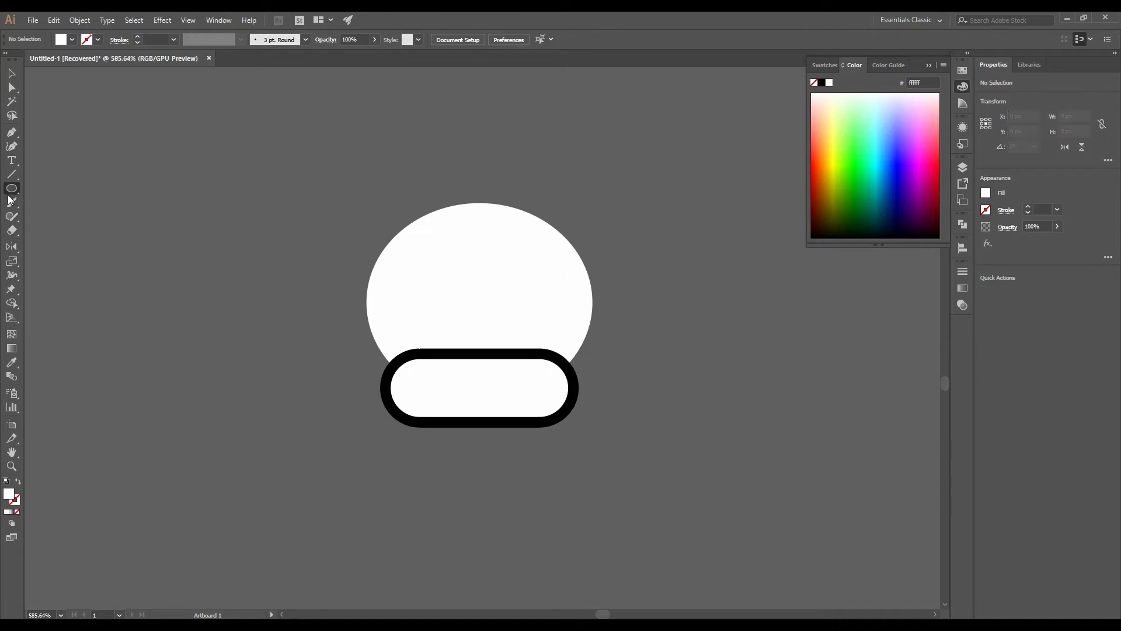
Draw a small rounded rectangle about 3 by 7 px in the ellipse's upper-left area and fill it with black (#000000).
drag(10, 192, 43, 202)
drag(412, 247, 421, 268)
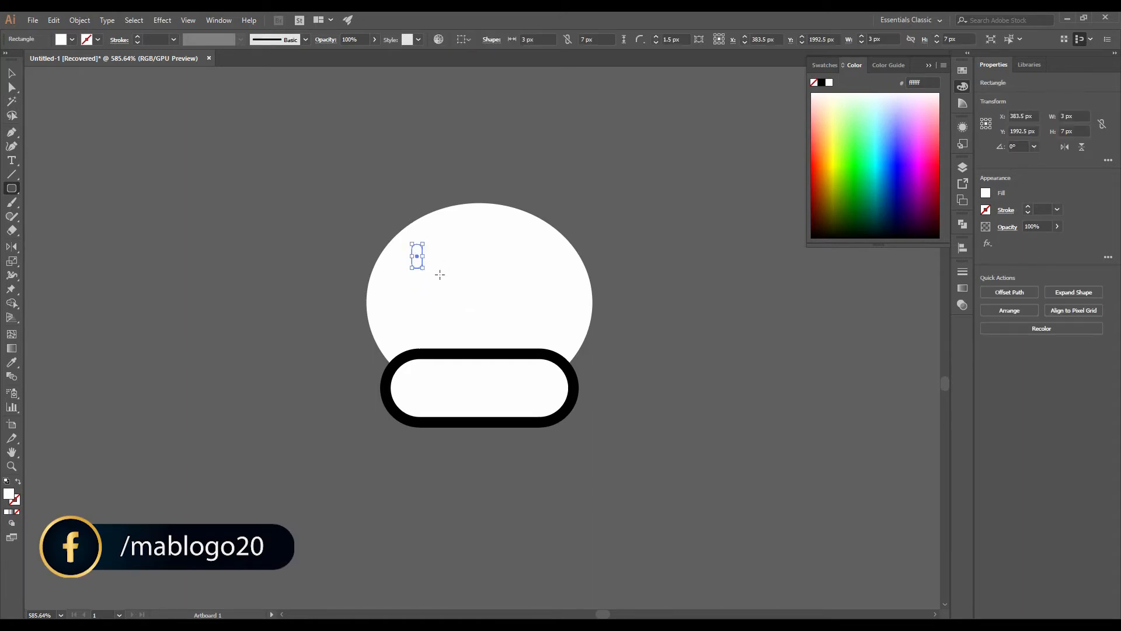
double_click(9, 494)
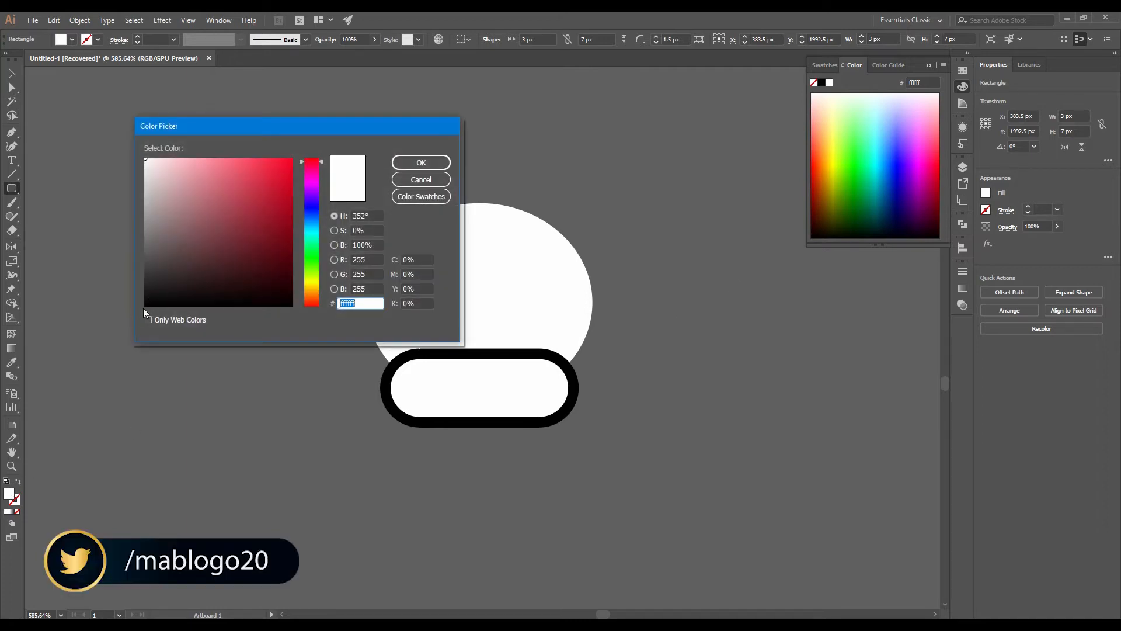
click(145, 305)
click(401, 163)
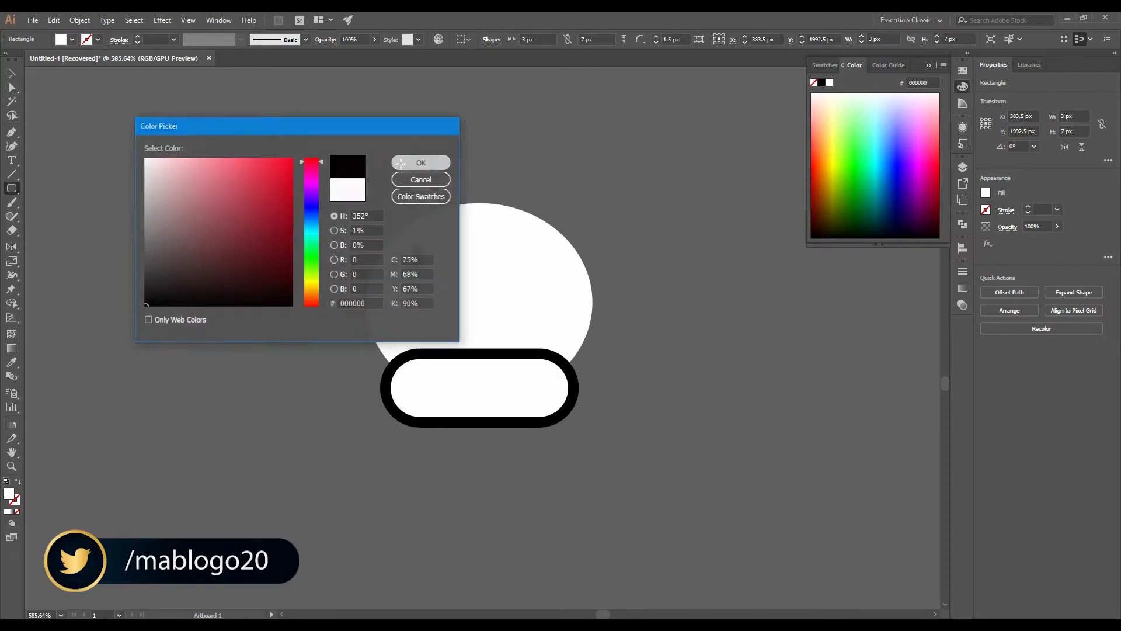
key(v)
click(283, 260)
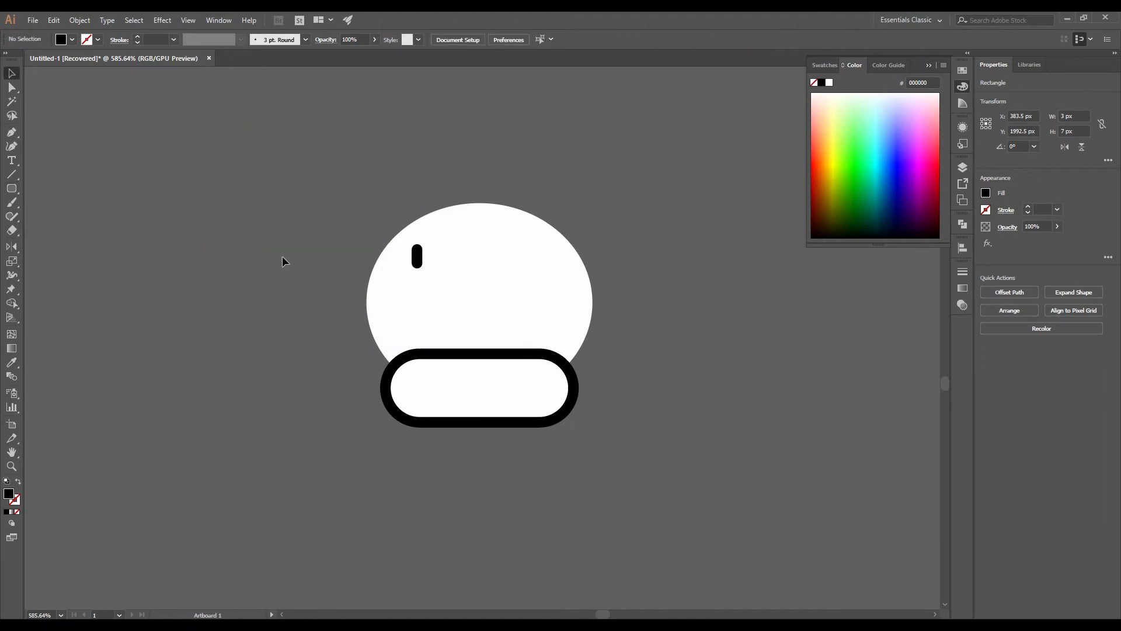
click(419, 257)
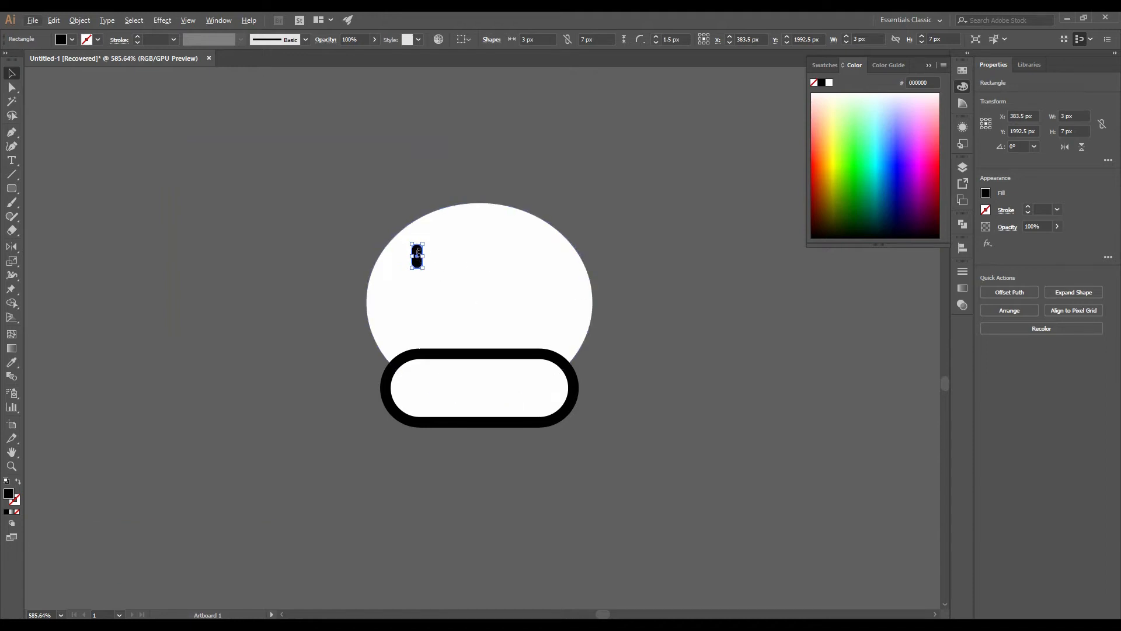
click(637, 248)
key(z)
drag(498, 265, 578, 280)
drag(558, 291, 537, 267)
key(v)
click(331, 226)
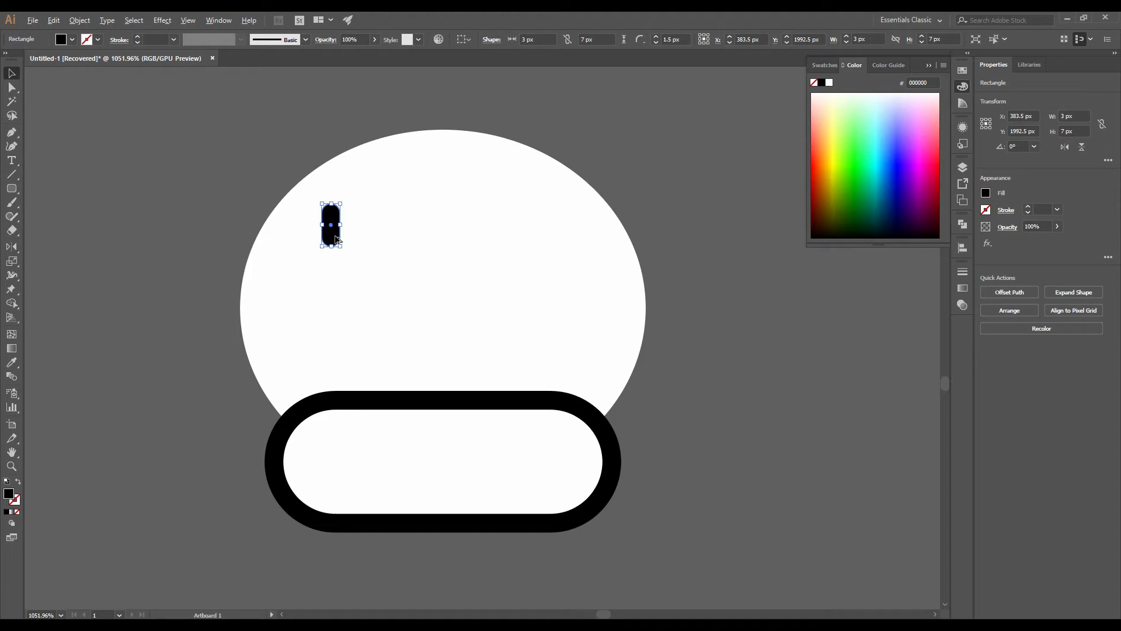
drag(336, 238, 520, 240)
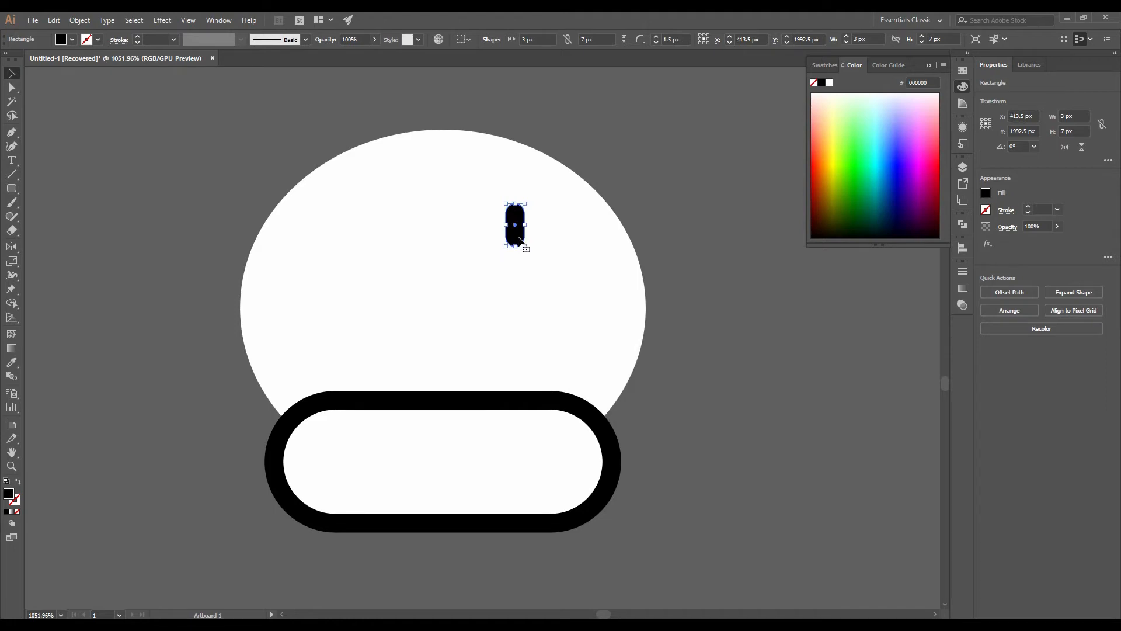
right_click(519, 240)
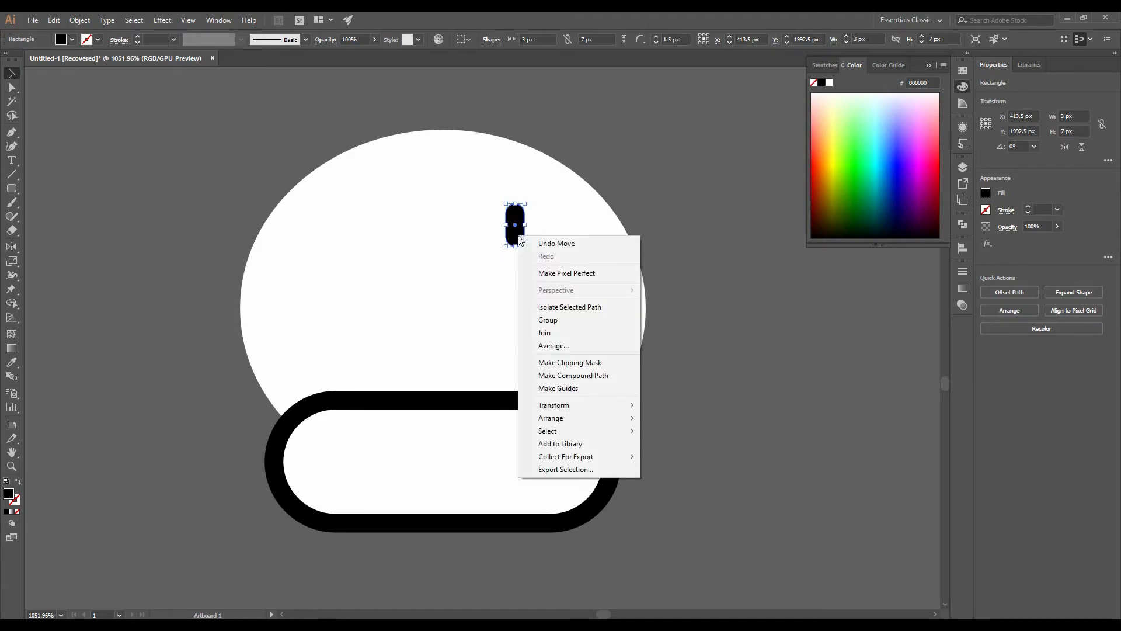
click(542, 244)
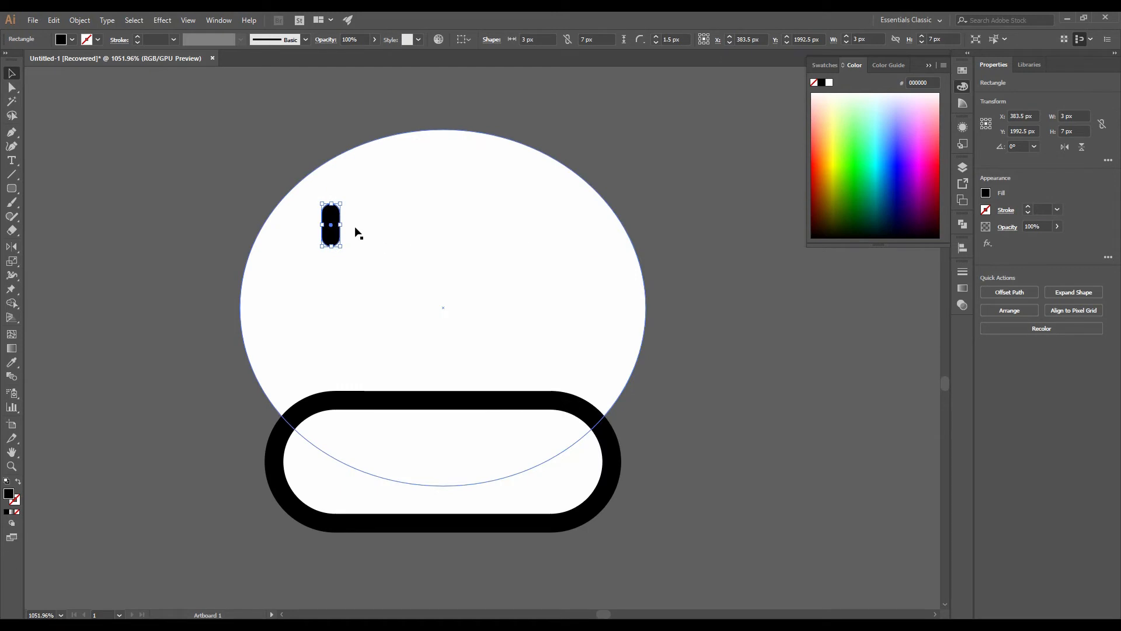
Duplicate the small black vertical bar 31 px horizontally to the ellipse's upper-right area, keeping it level with the original.
click(180, 208)
click(330, 240)
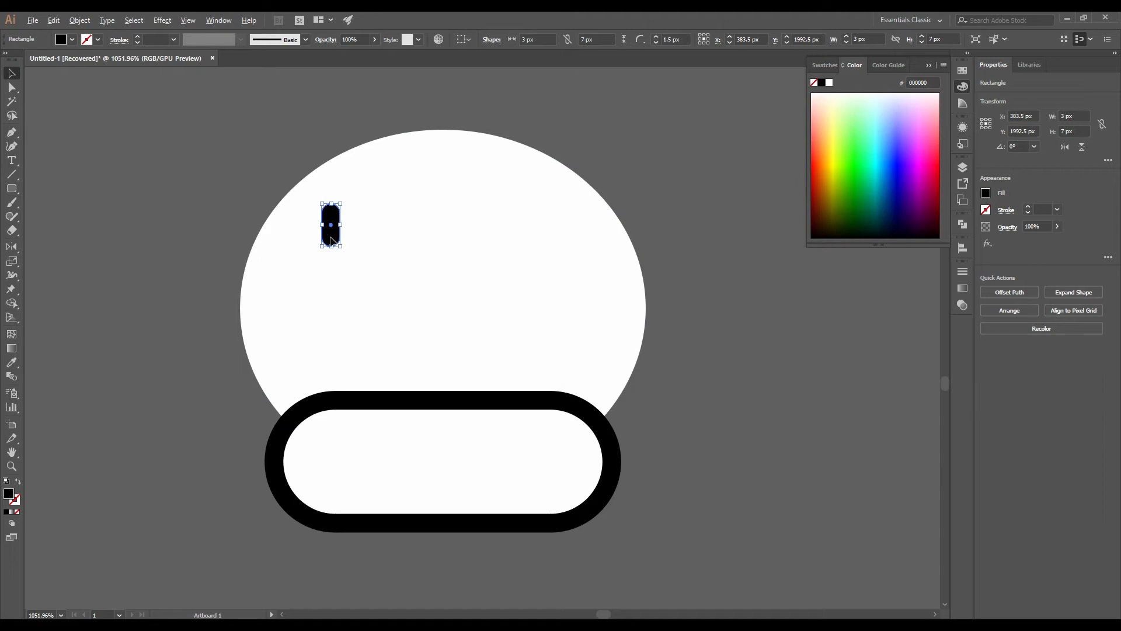
key(ctrl+shift+a)
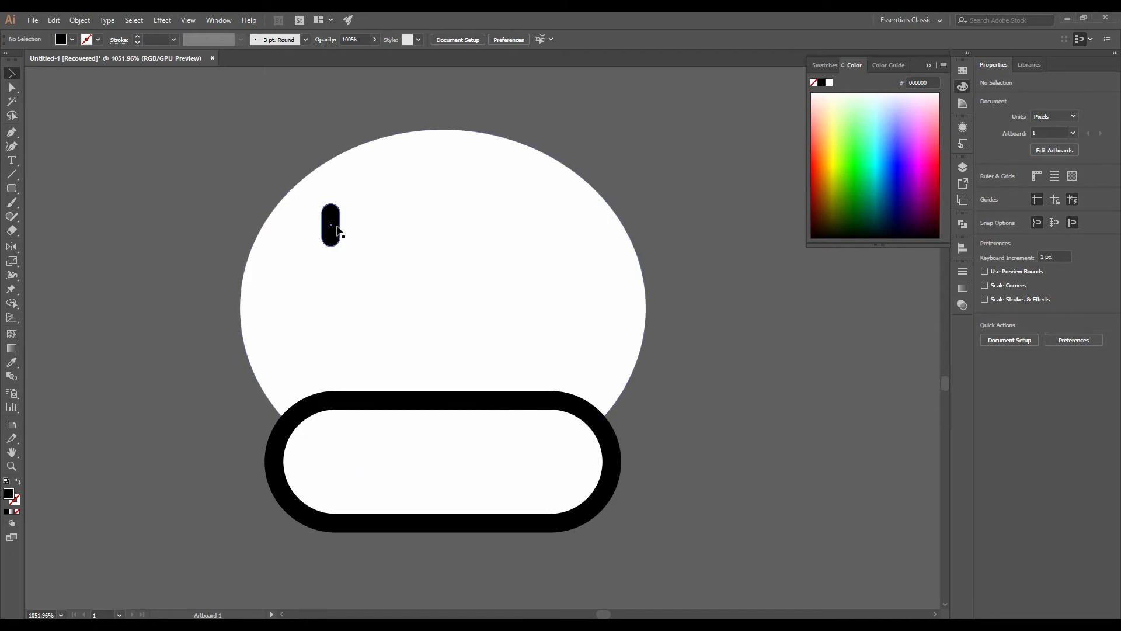
click(324, 229)
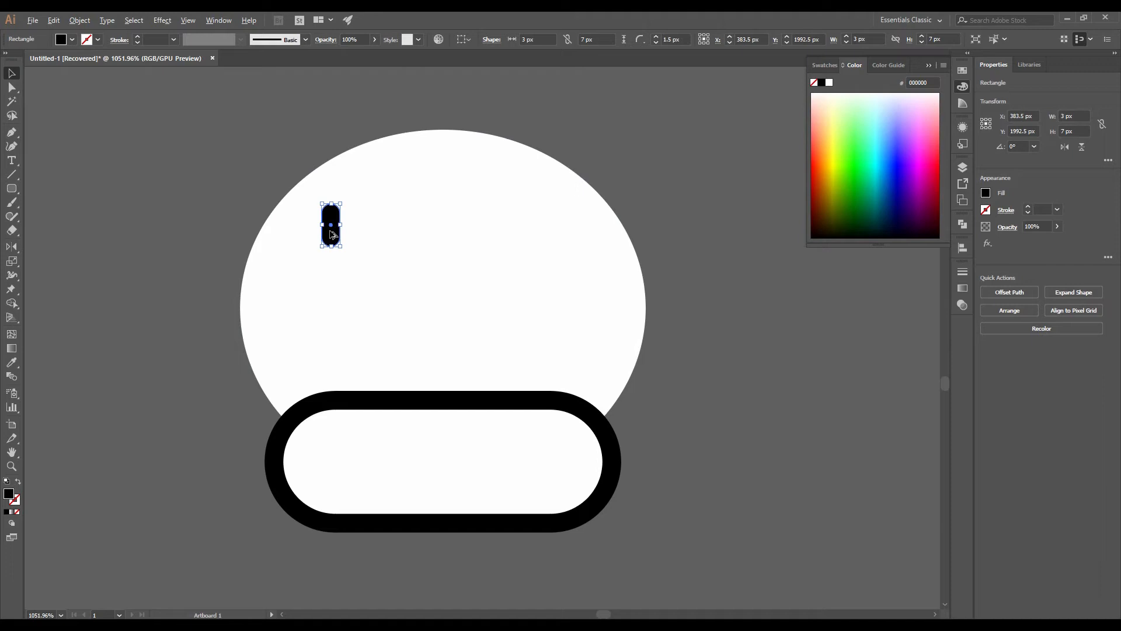
drag(331, 234, 520, 238)
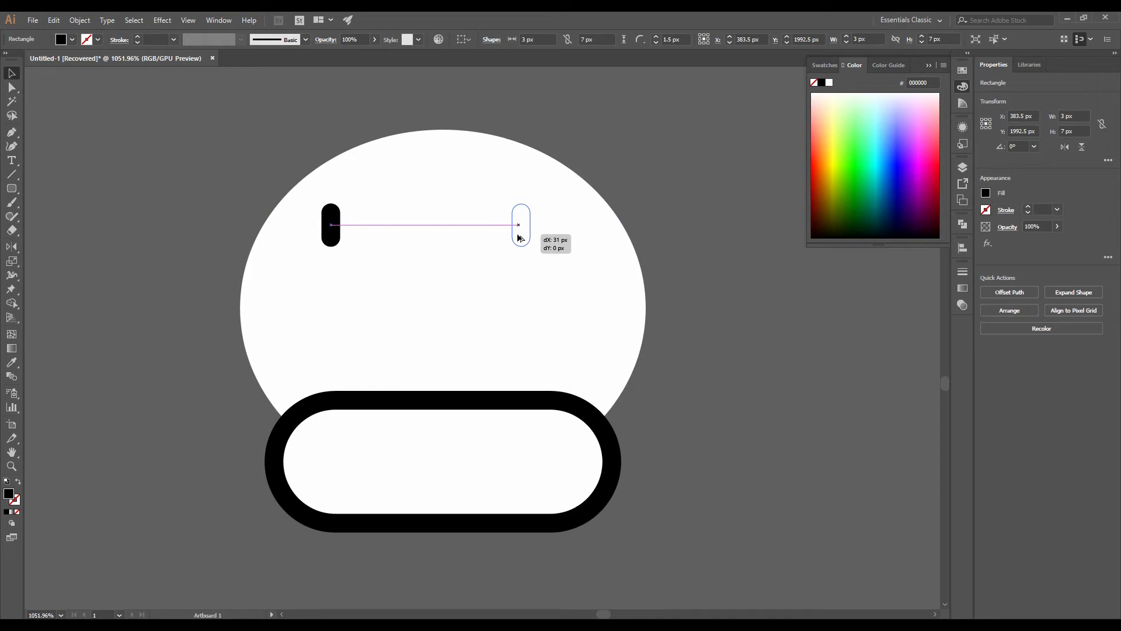
drag(519, 237, 519, 237)
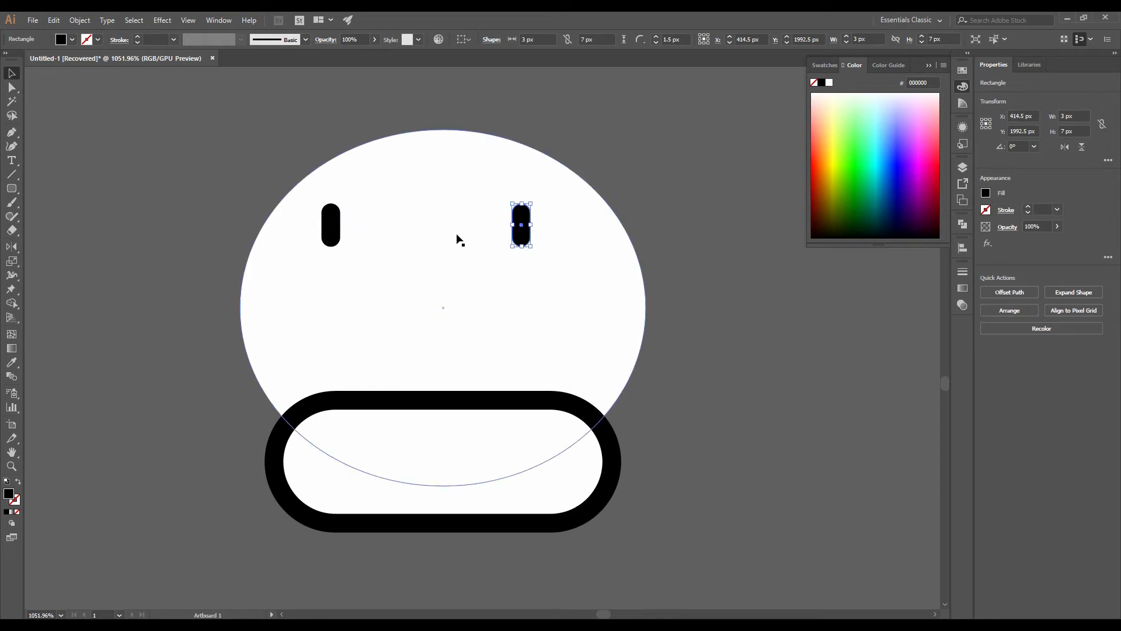
click(179, 184)
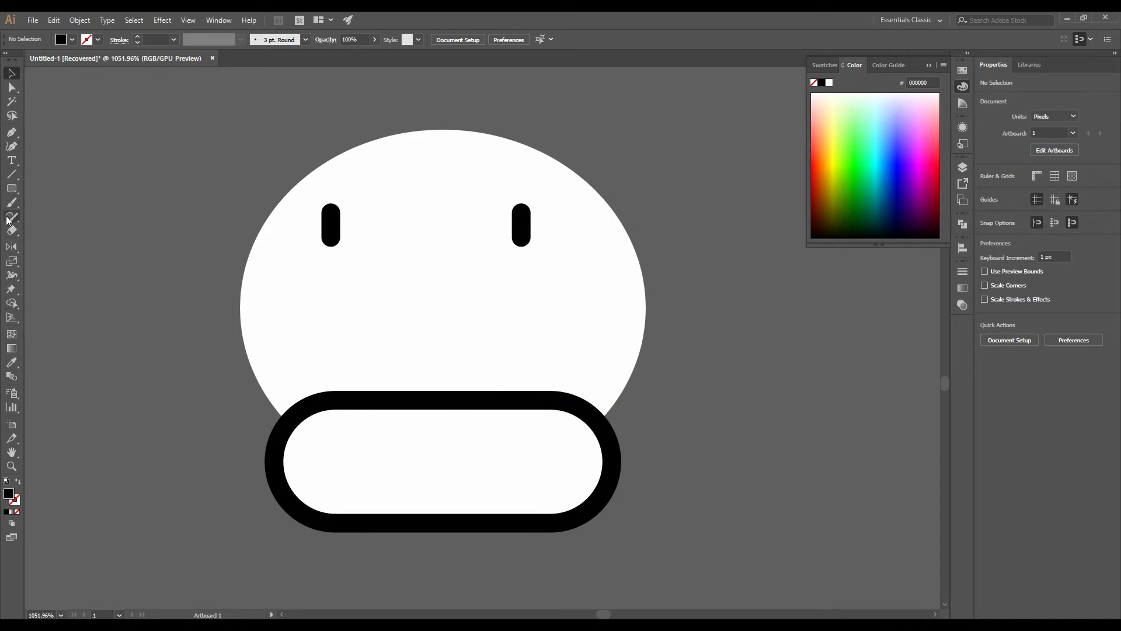
Draw a black rounded bar about 10 by 3 px inside the outlined shape and place a copy about 26 px to its right.
click(10, 189)
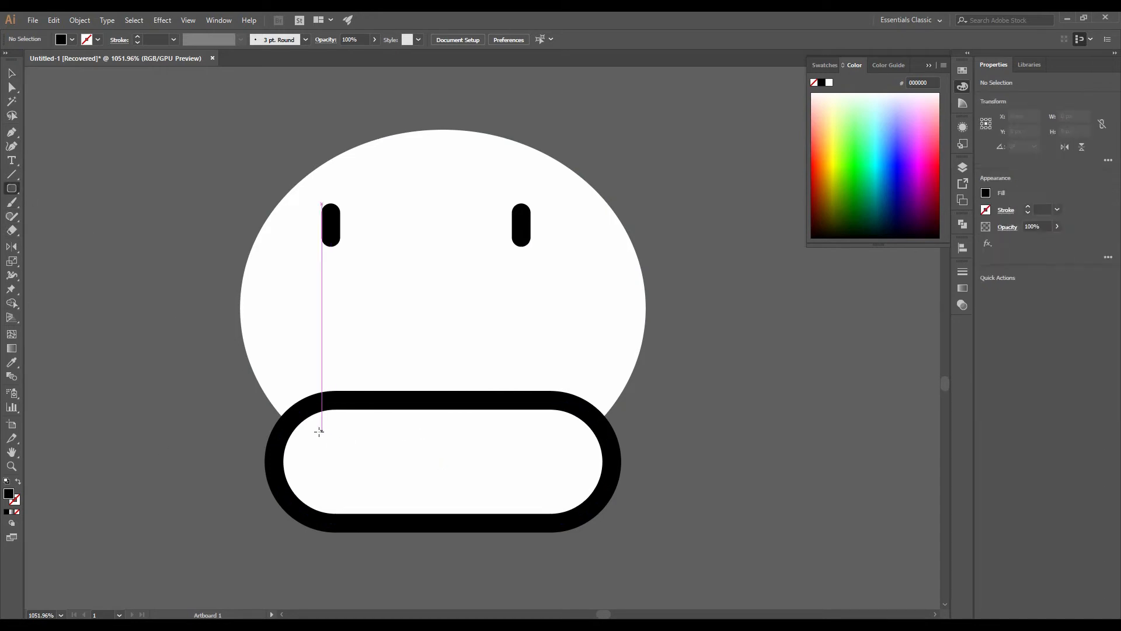
drag(320, 431, 385, 448)
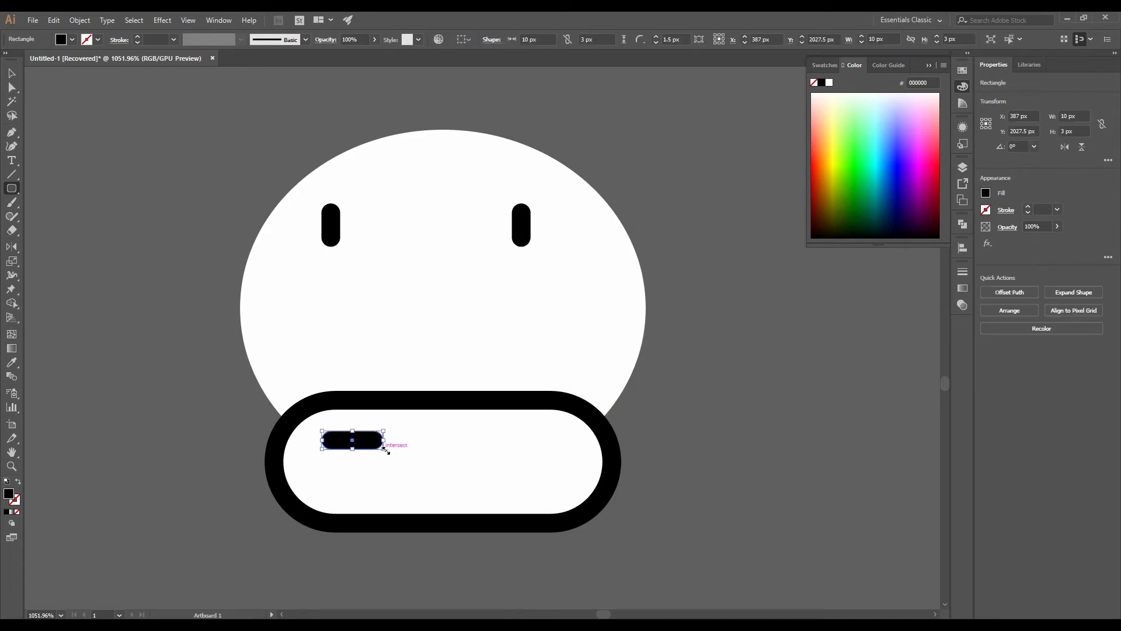
key(v)
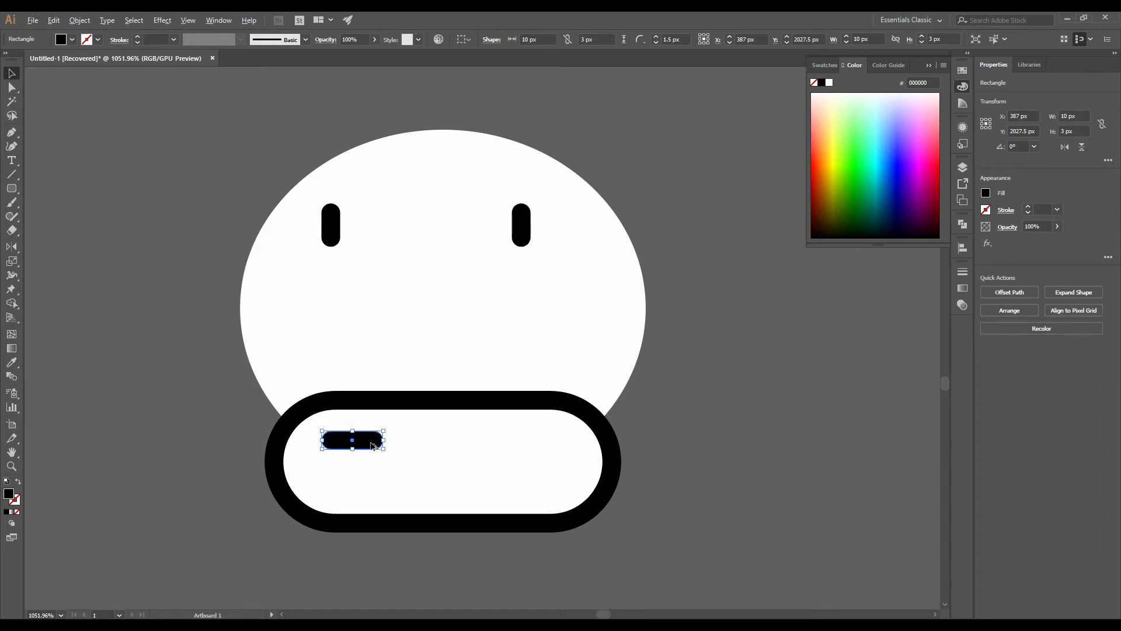
drag(372, 446, 536, 447)
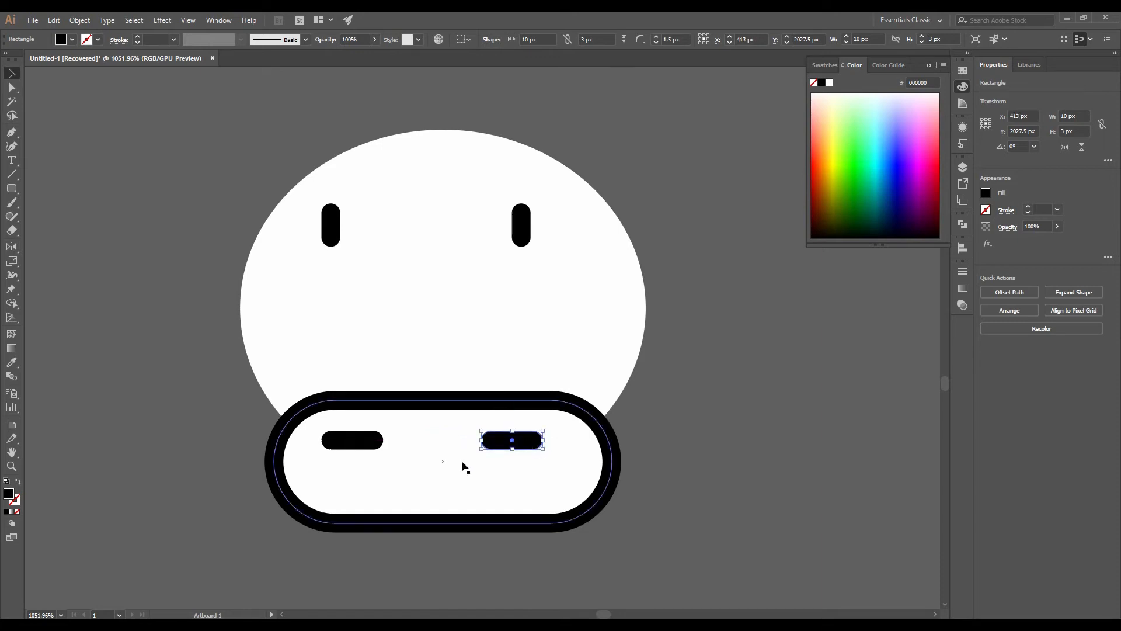
click(189, 464)
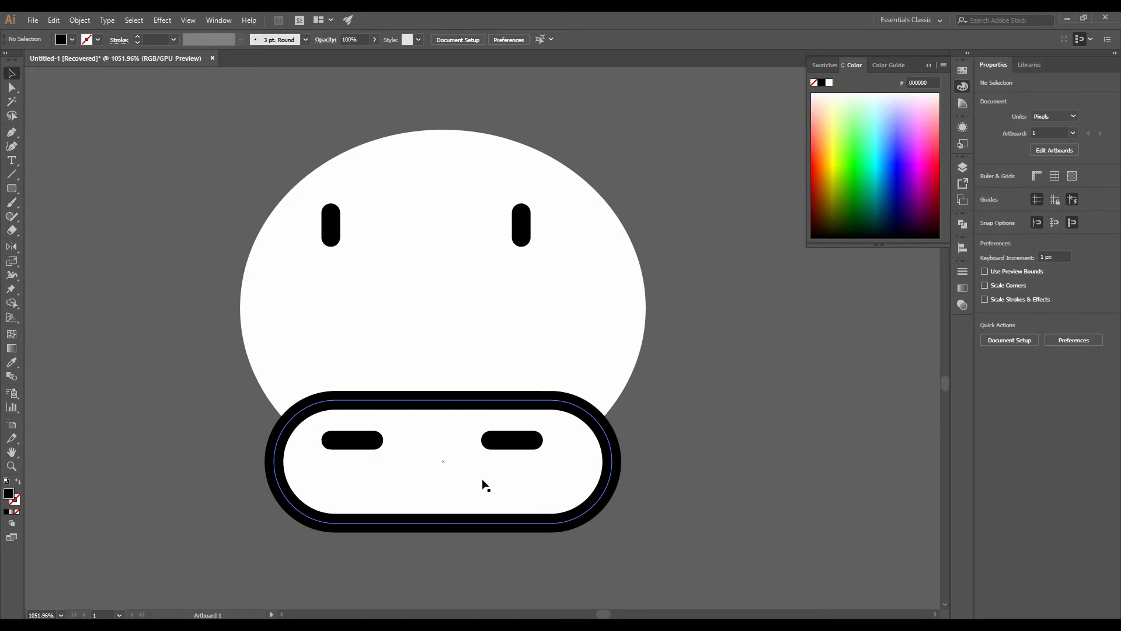
Draw a rounded rectangle about 29 by 1 px below the two short bars, using the outlined shape's white fill and black stroke.
click(434, 492)
key(ctrl+h)
click(62, 404)
click(12, 188)
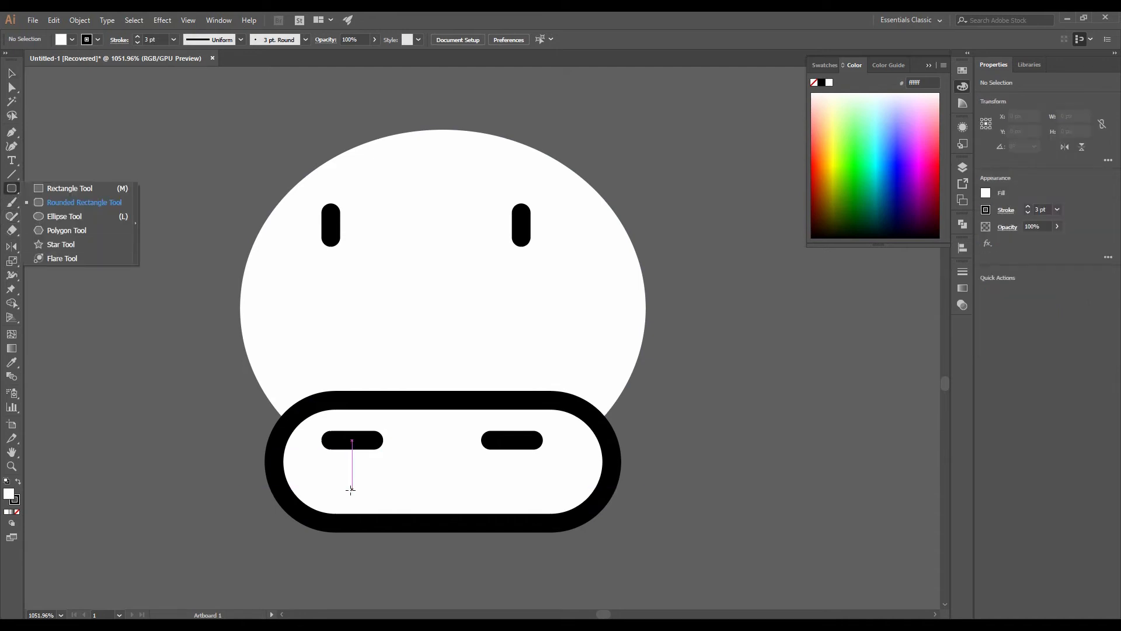
drag(356, 499, 536, 501)
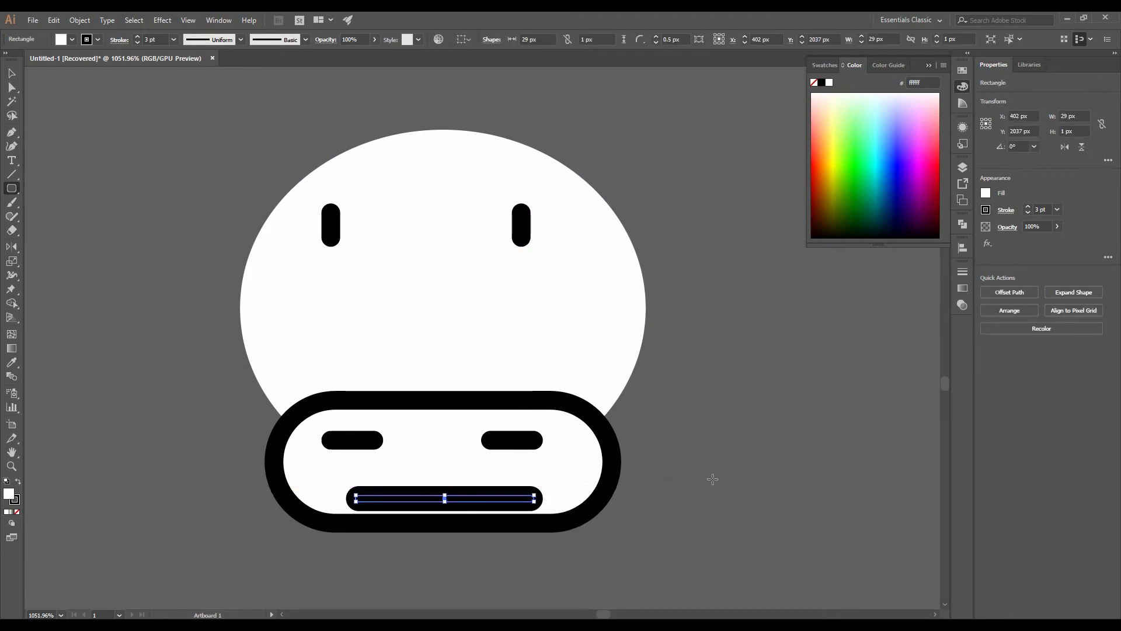
key(v)
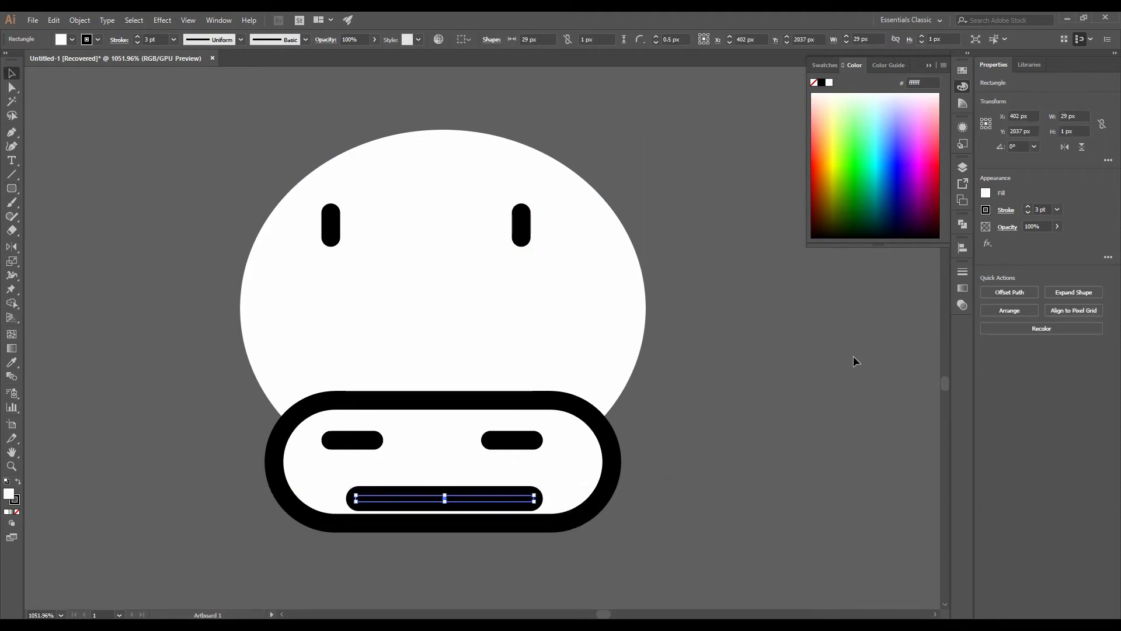
Remove the stroke from the long thin bar and fill it with near-black (#020202).
click(1057, 209)
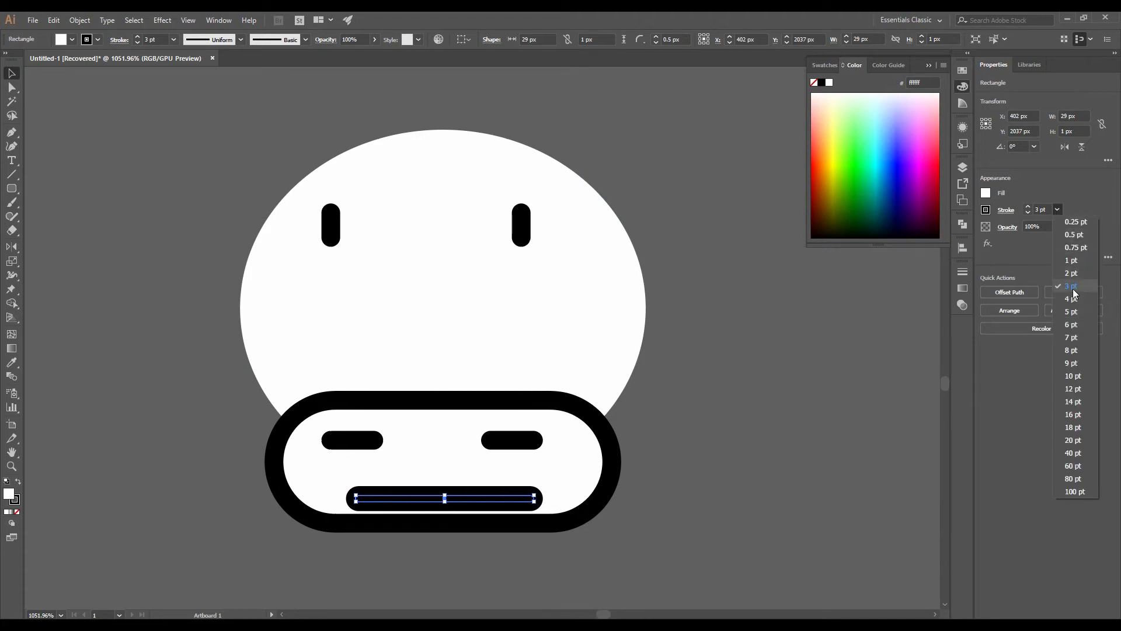
click(1072, 261)
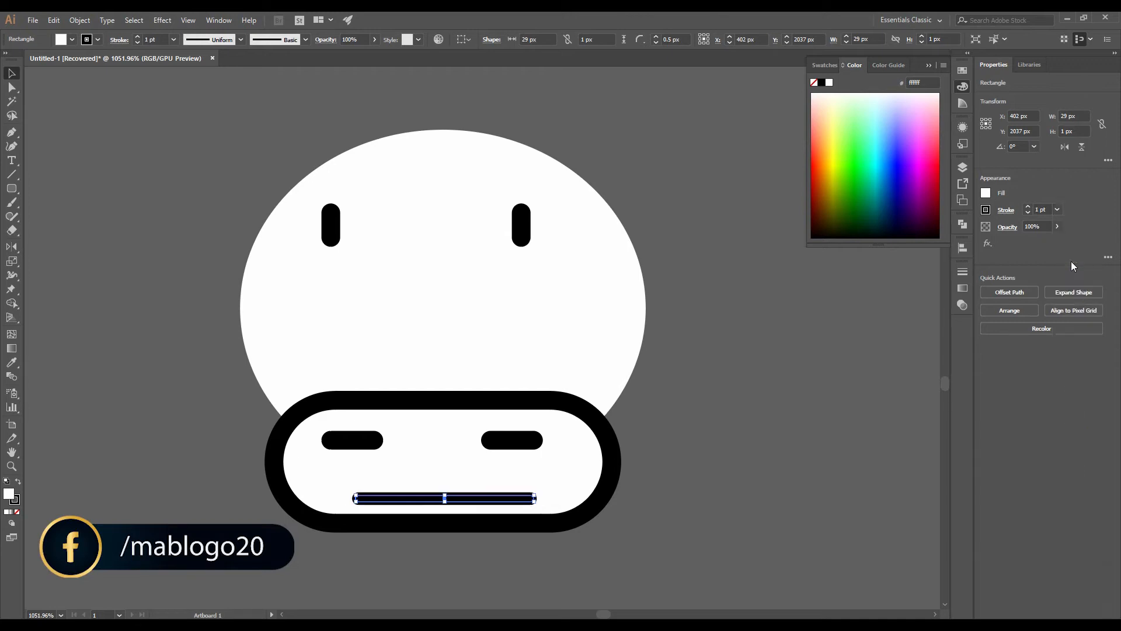
click(986, 210)
click(859, 252)
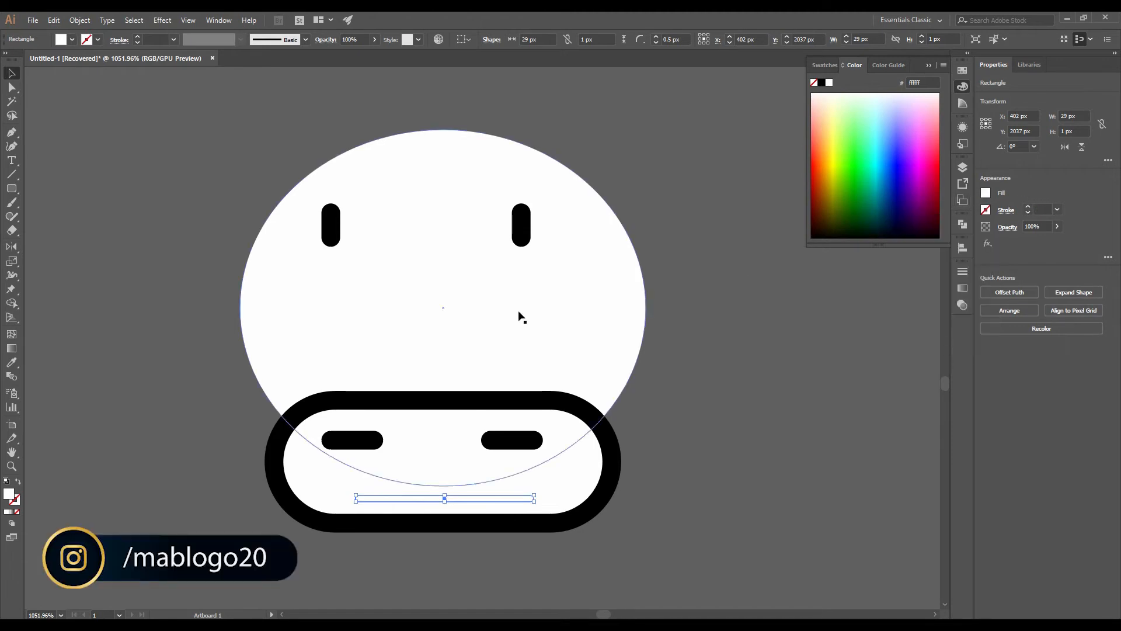
double_click(9, 494)
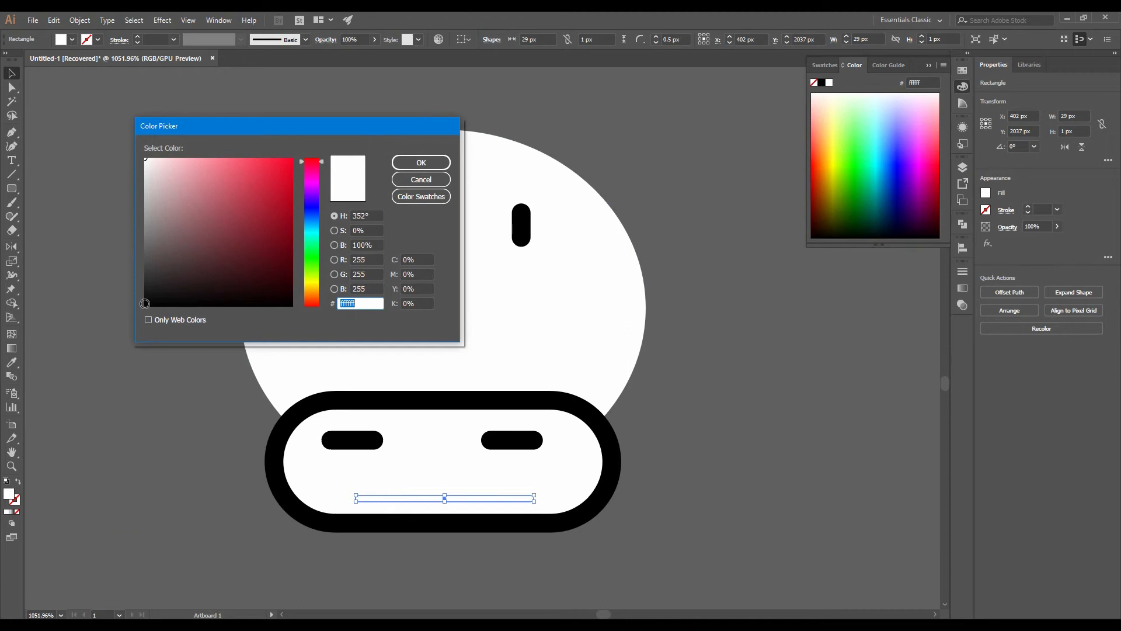
click(145, 305)
click(421, 163)
click(161, 416)
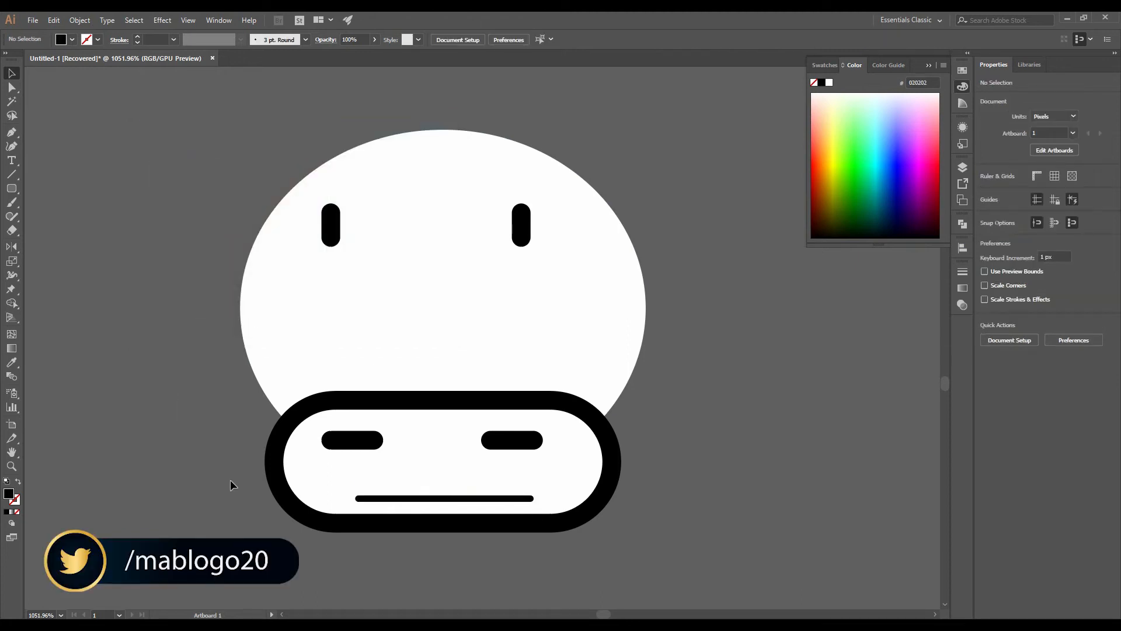
Copy the rounded rectangle's white fill and 3 pt black stroke onto the large ellipse with the Eyedropper.
click(411, 351)
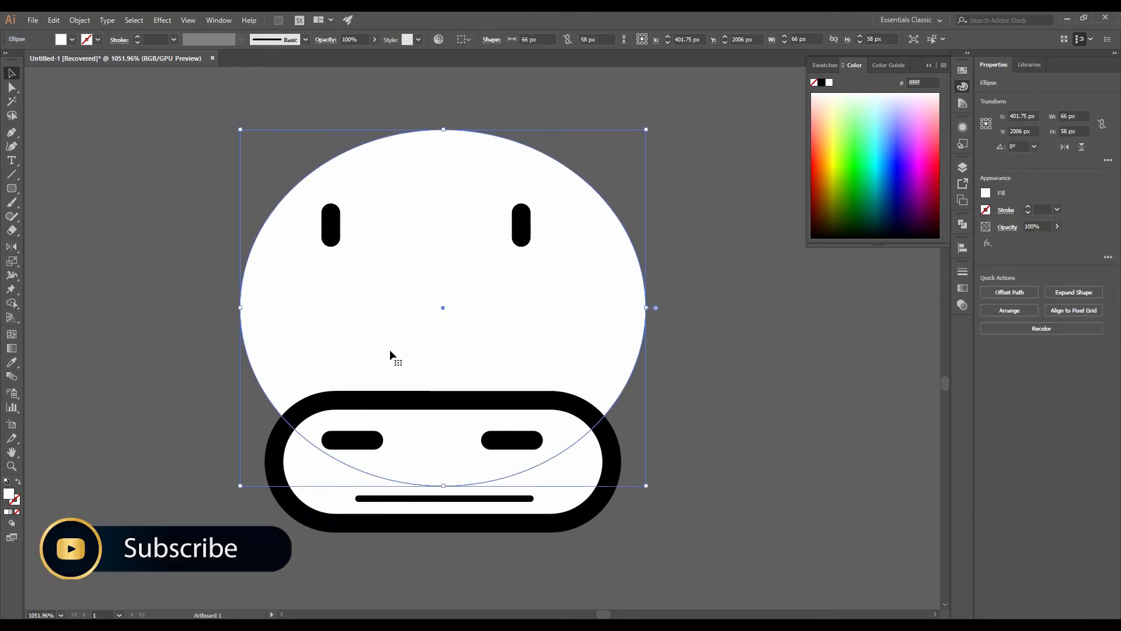
key(i)
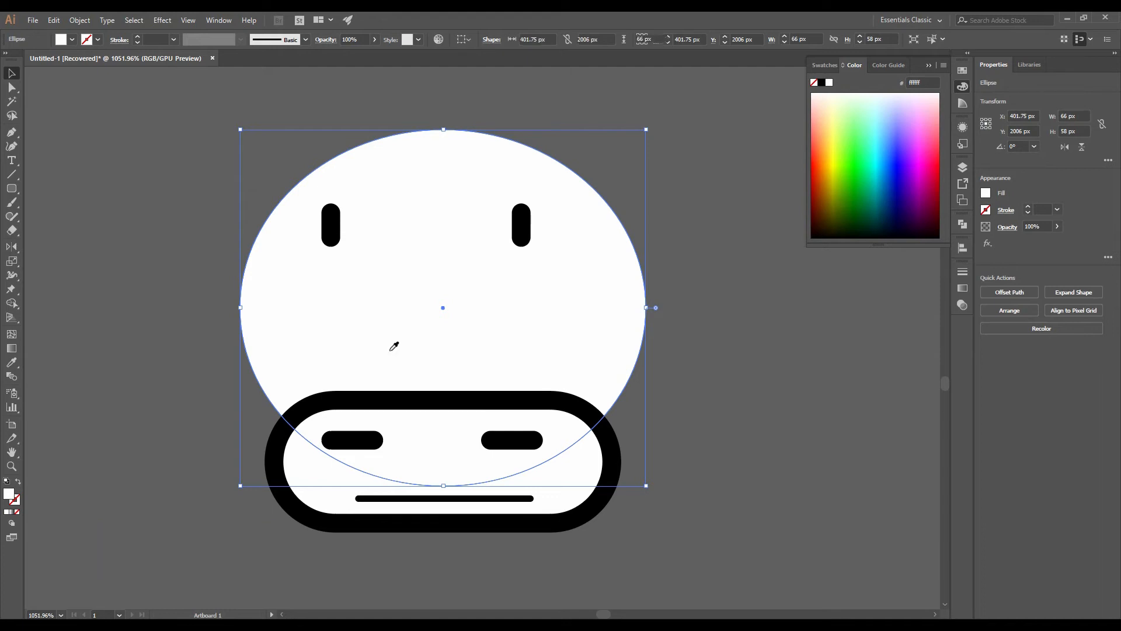
click(566, 425)
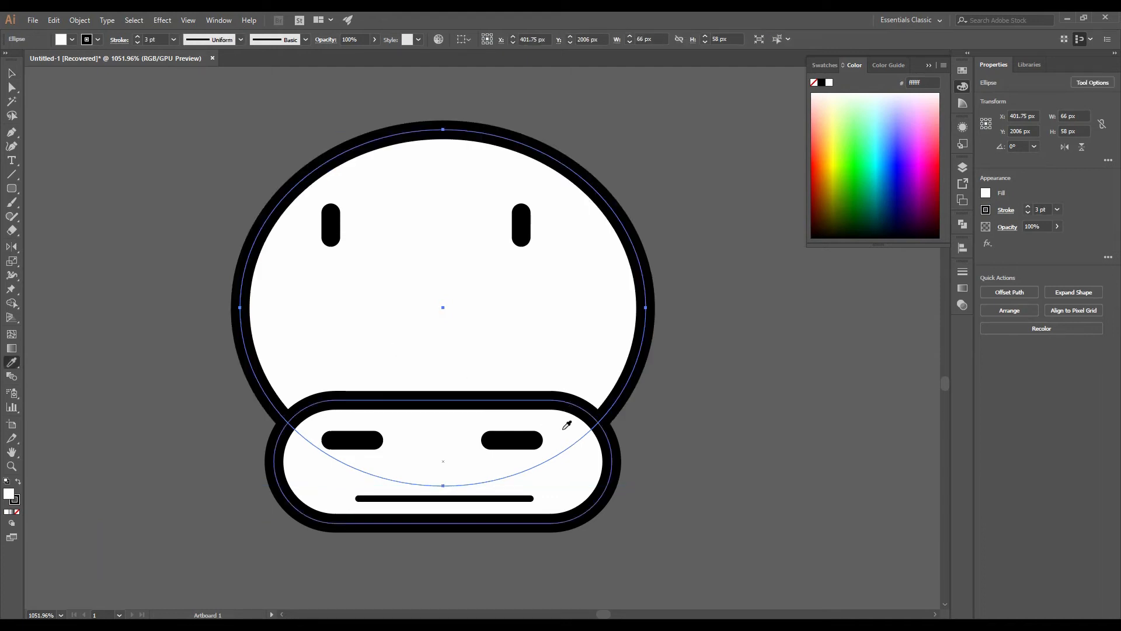
key(v)
click(752, 419)
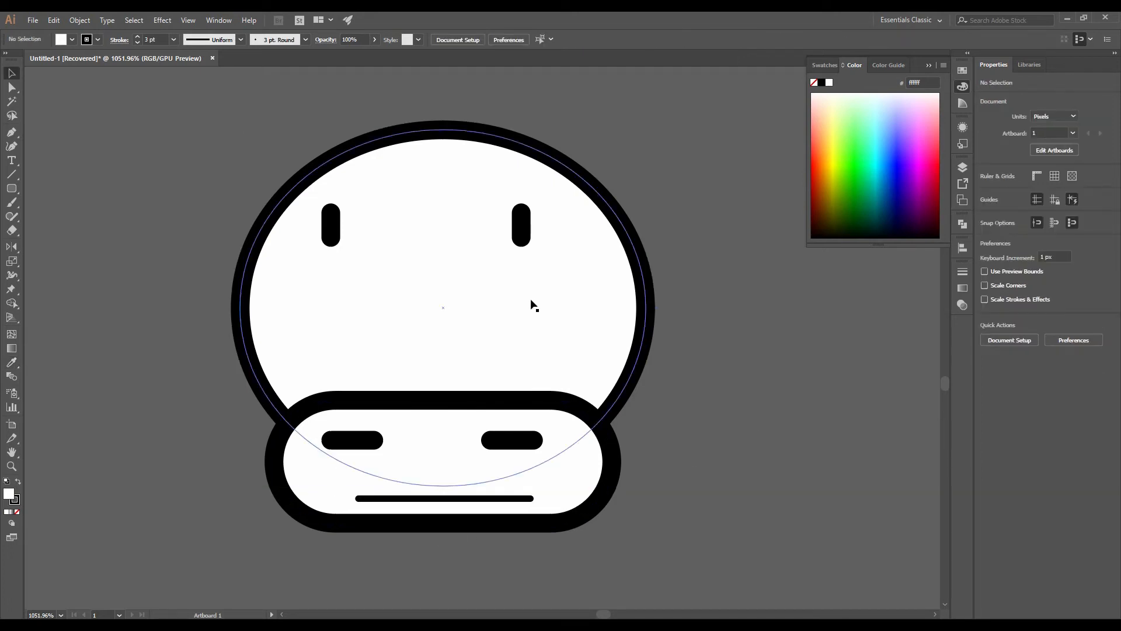
click(549, 311)
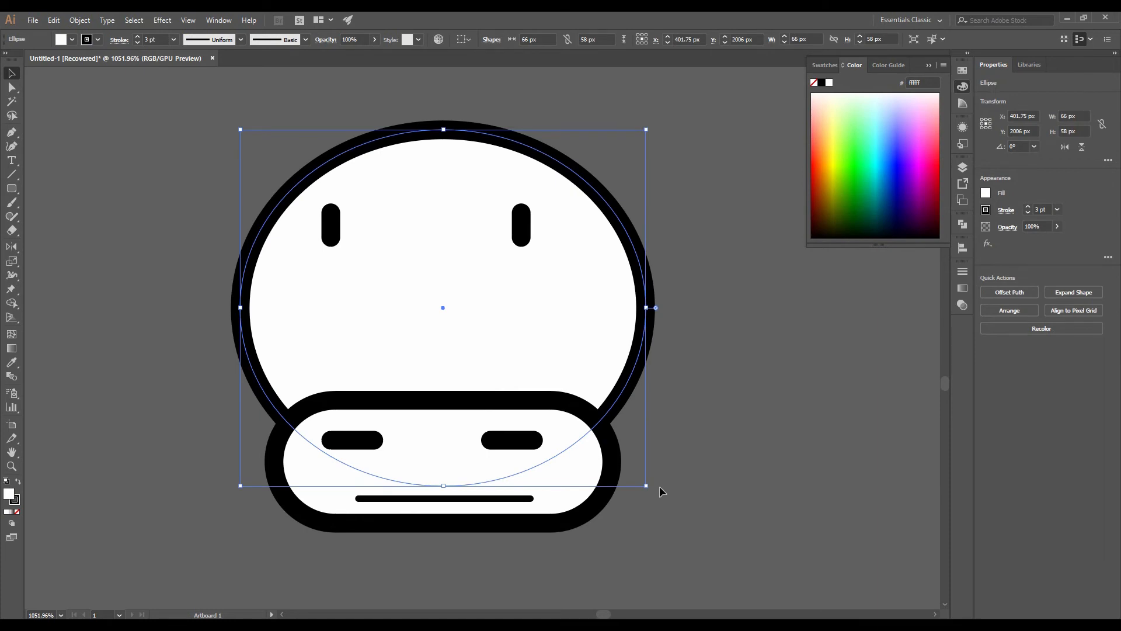
click(737, 402)
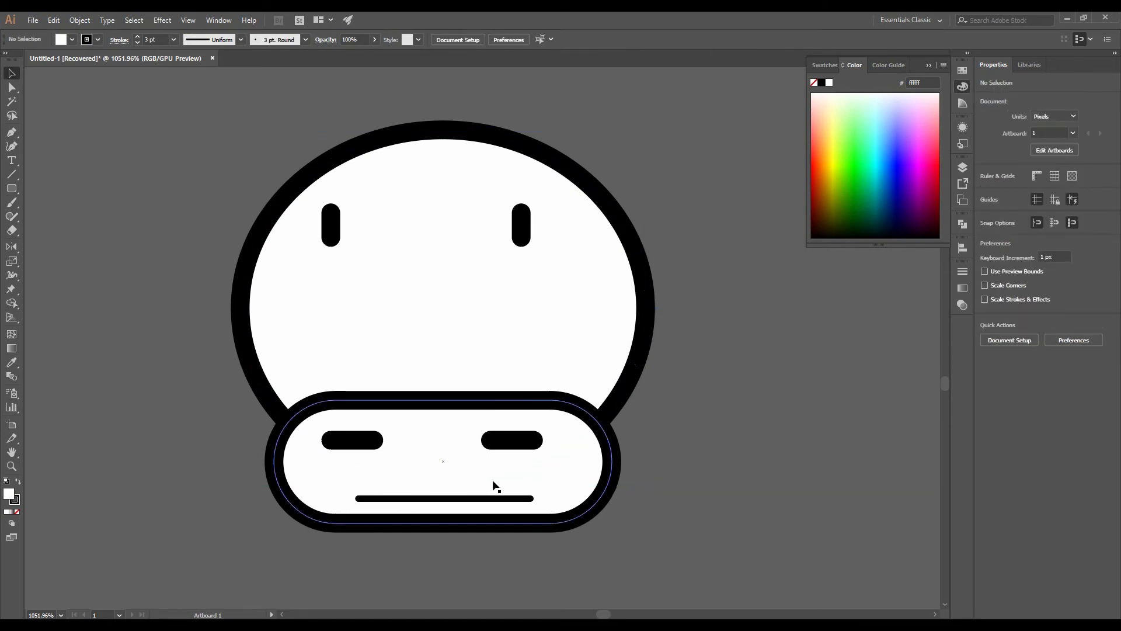
Group the two small black vertical bars in the upper part of the large ellipse.
key(z)
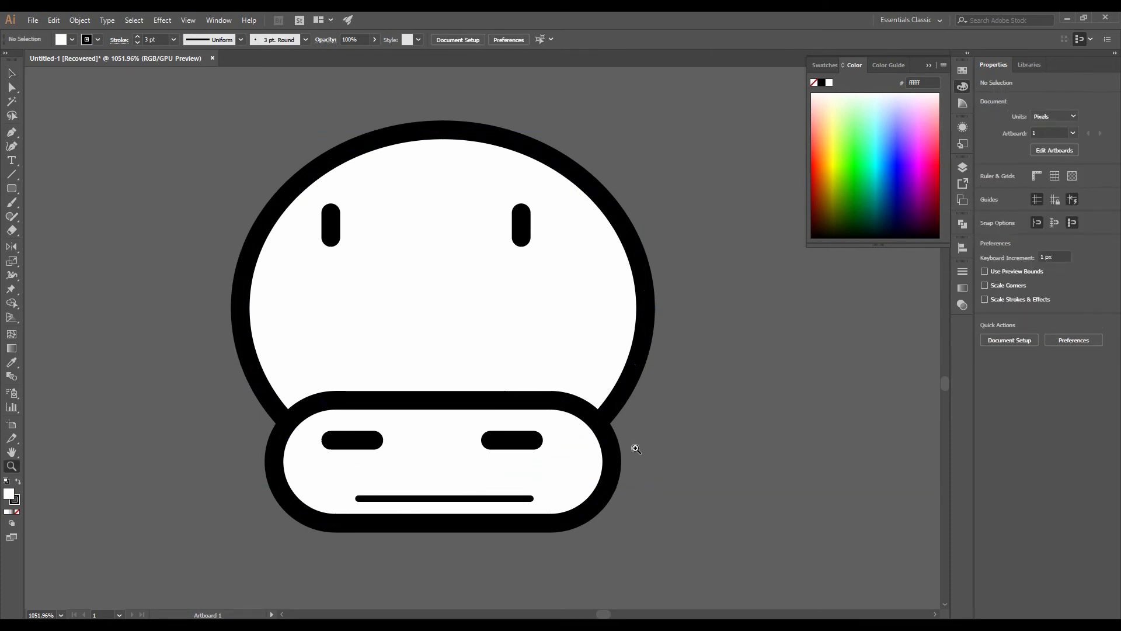
mouse_move(561, 348)
mouse_down()
mouse_move(574, 357)
mouse_move(482, 354)
mouse_move(478, 343)
mouse_up()
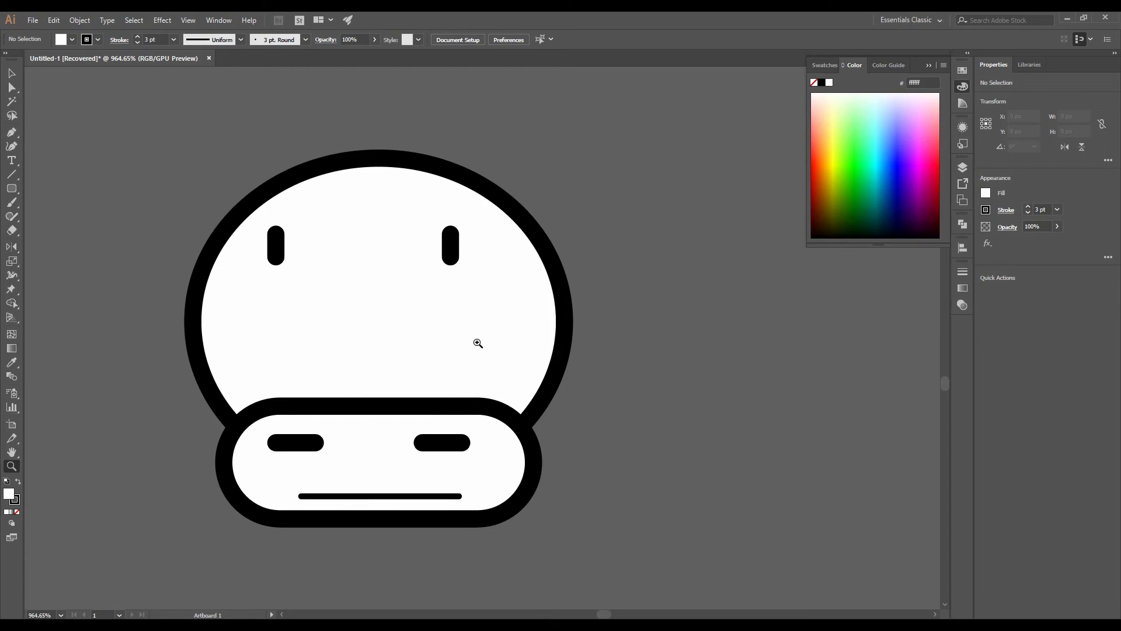
key(v)
click(276, 245)
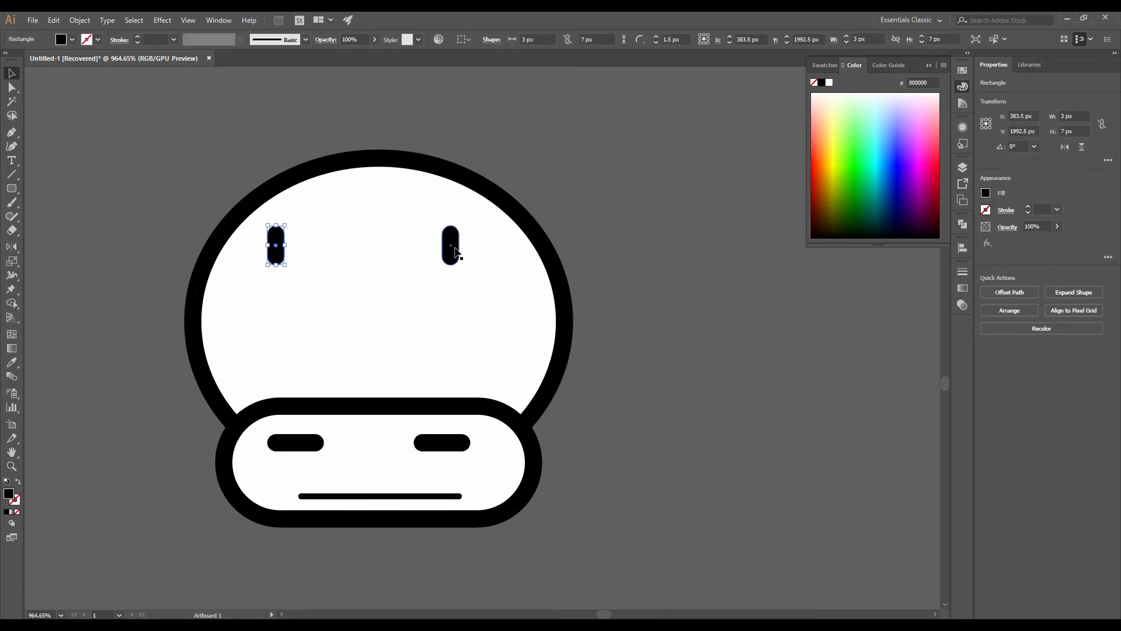
shift+click(455, 250)
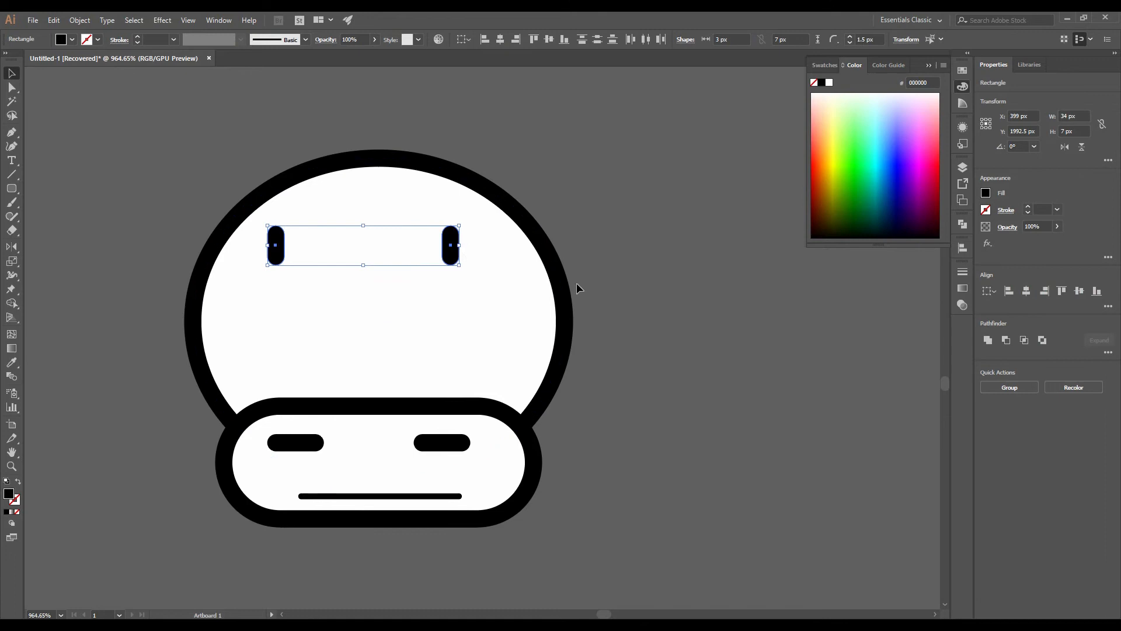
click(997, 383)
click(672, 307)
Group the two short black horizontal bars inside the outlined rounded rectangle.
drag(295, 443, 296, 446)
shift+click(469, 445)
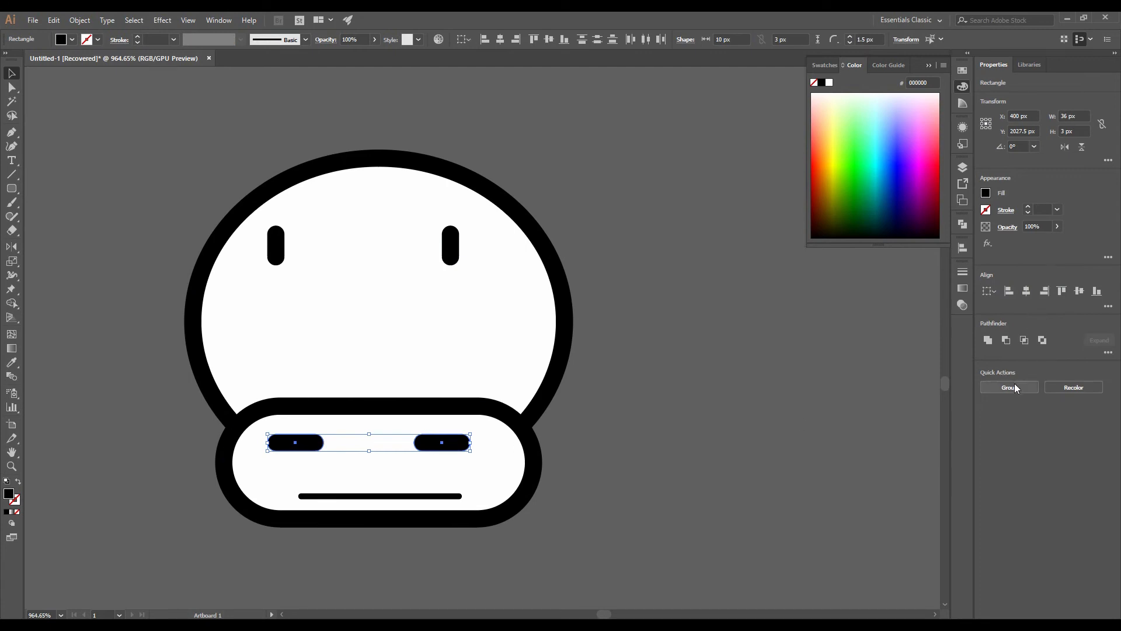
click(1011, 389)
click(695, 374)
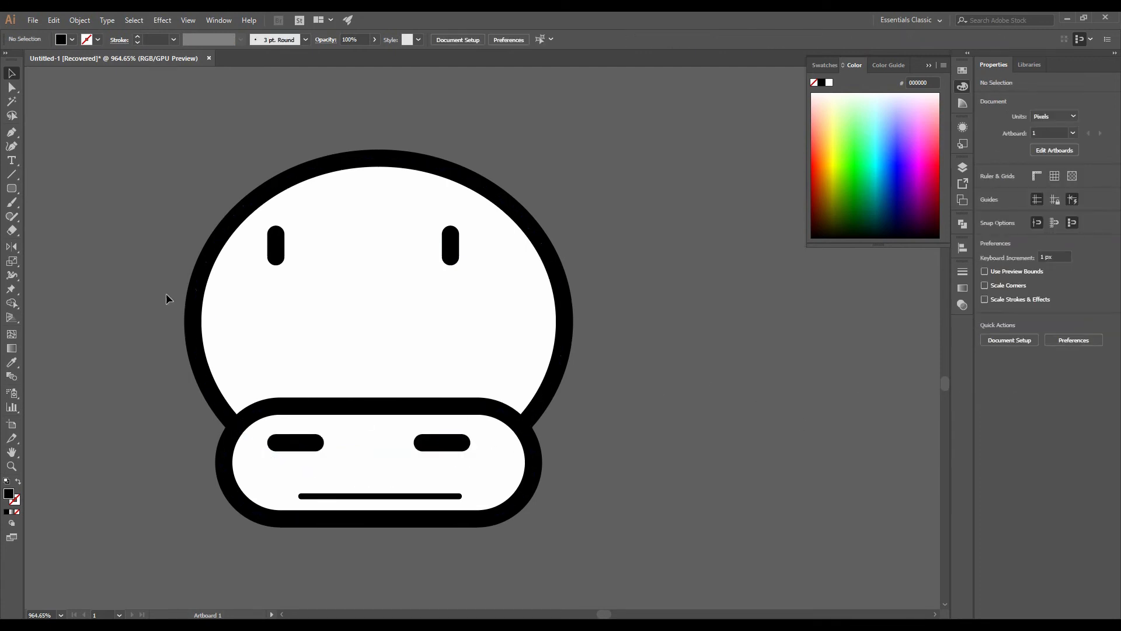
Align the large ellipse, rounded rectangle, both bar groups and long thin bar to a common horizontal center.
drag(194, 221, 608, 547)
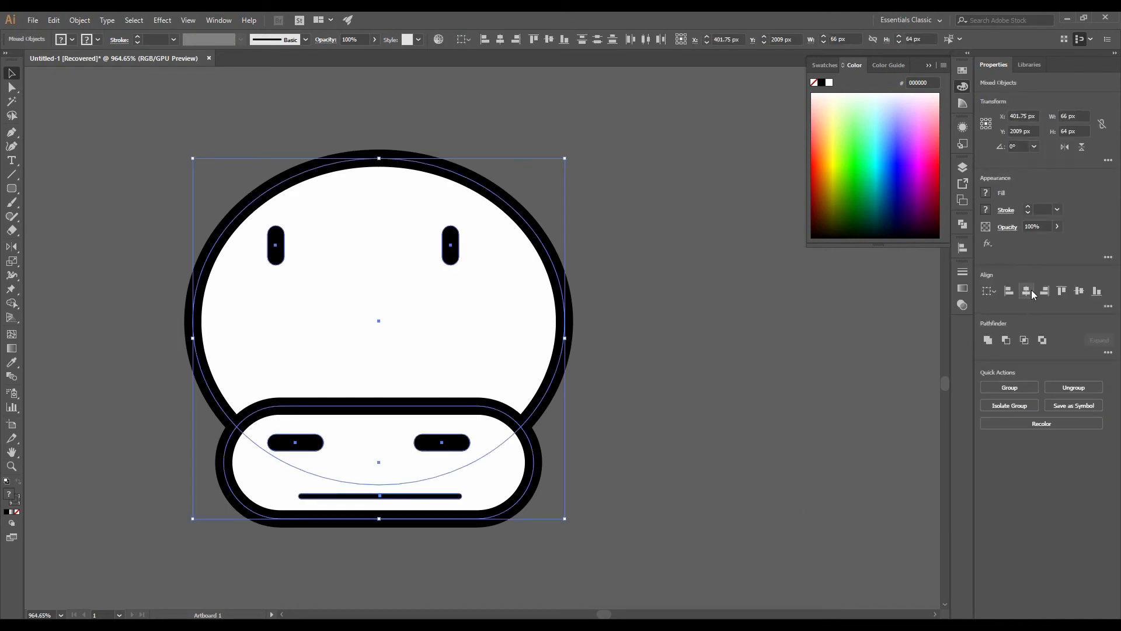
click(1031, 292)
click(705, 367)
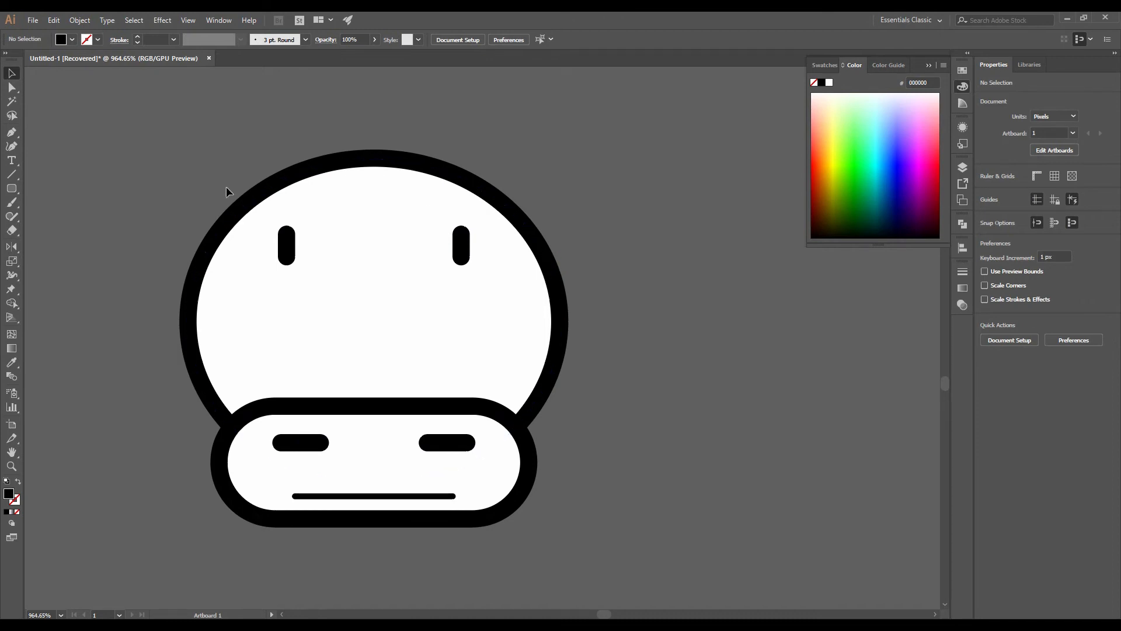
Draw a black ellipse about 22 by 9 px overlapping the head's upper-right edge and shift it about 3 px inward.
click(13, 188)
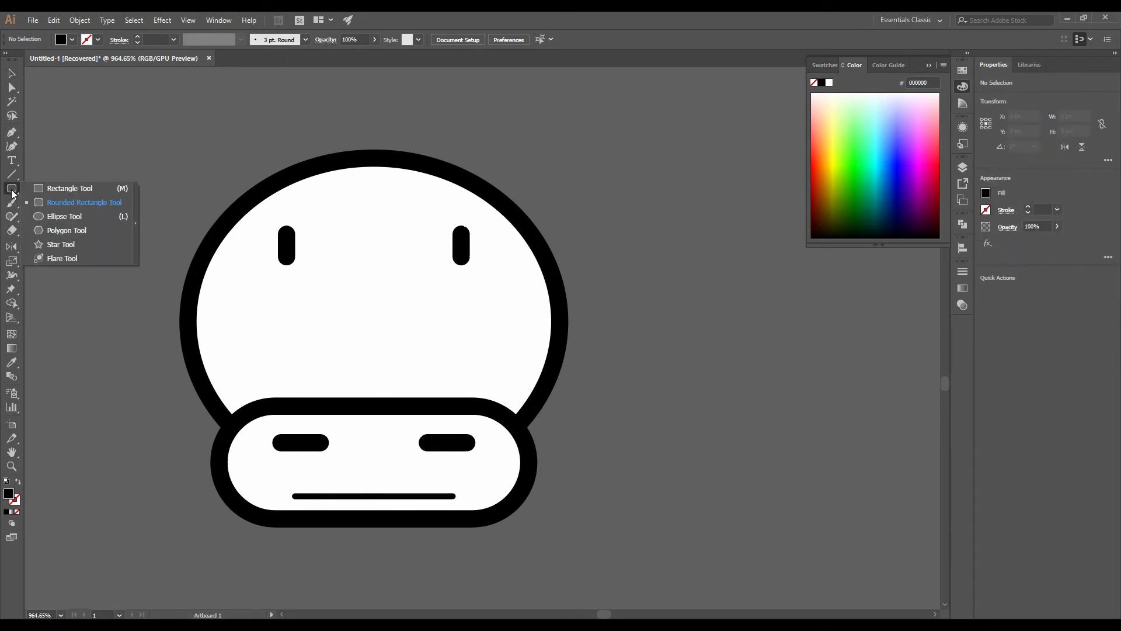
click(33, 219)
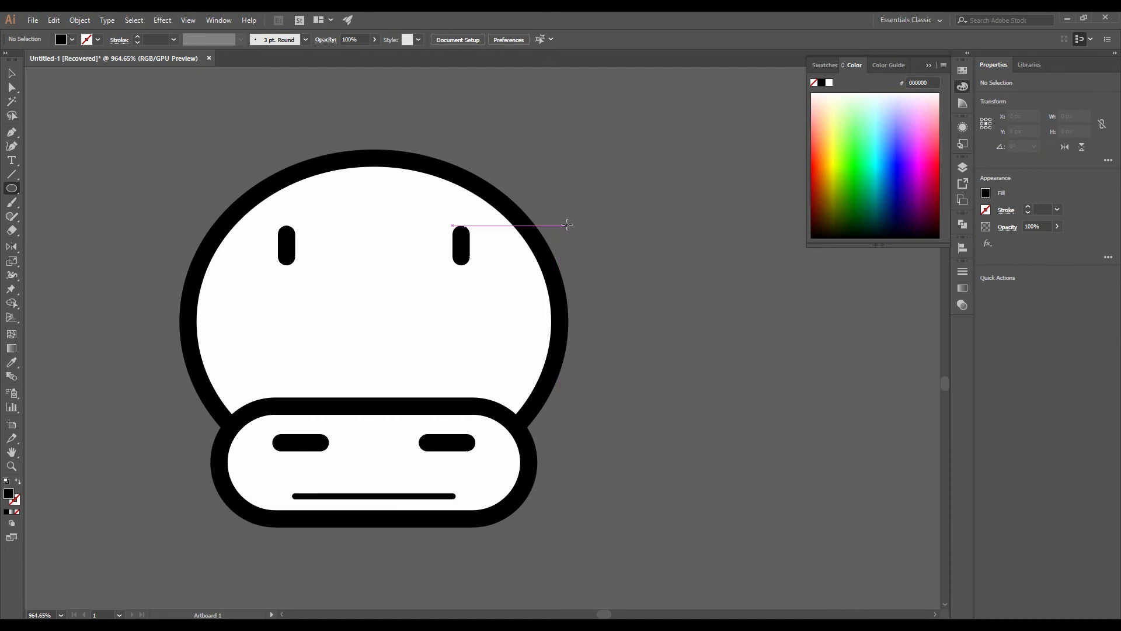
drag(644, 226, 522, 275)
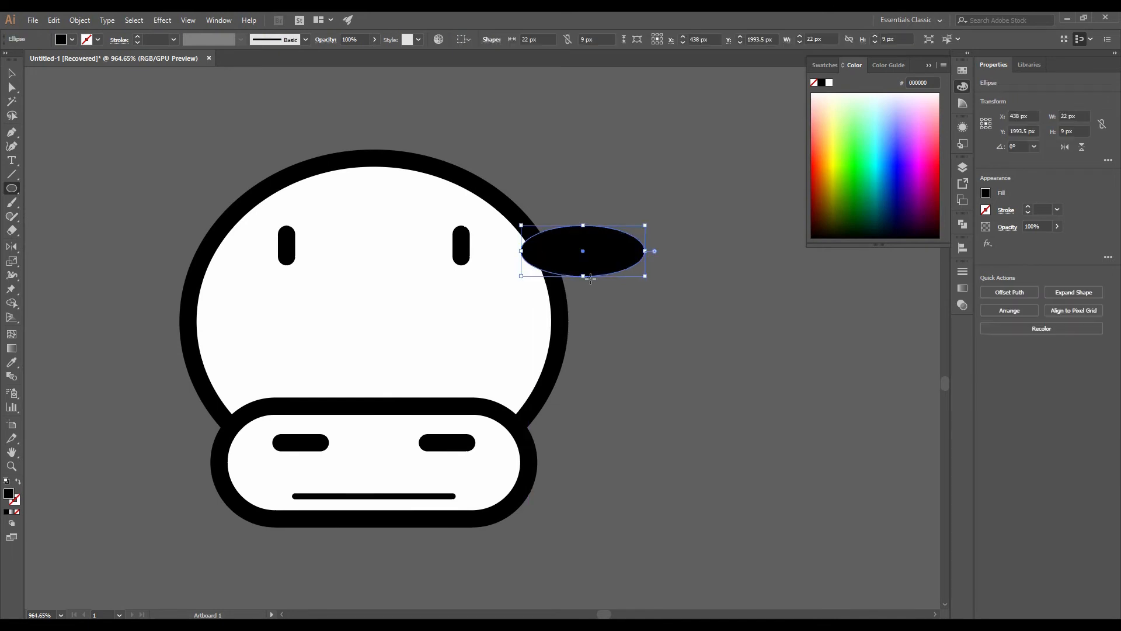
key(v)
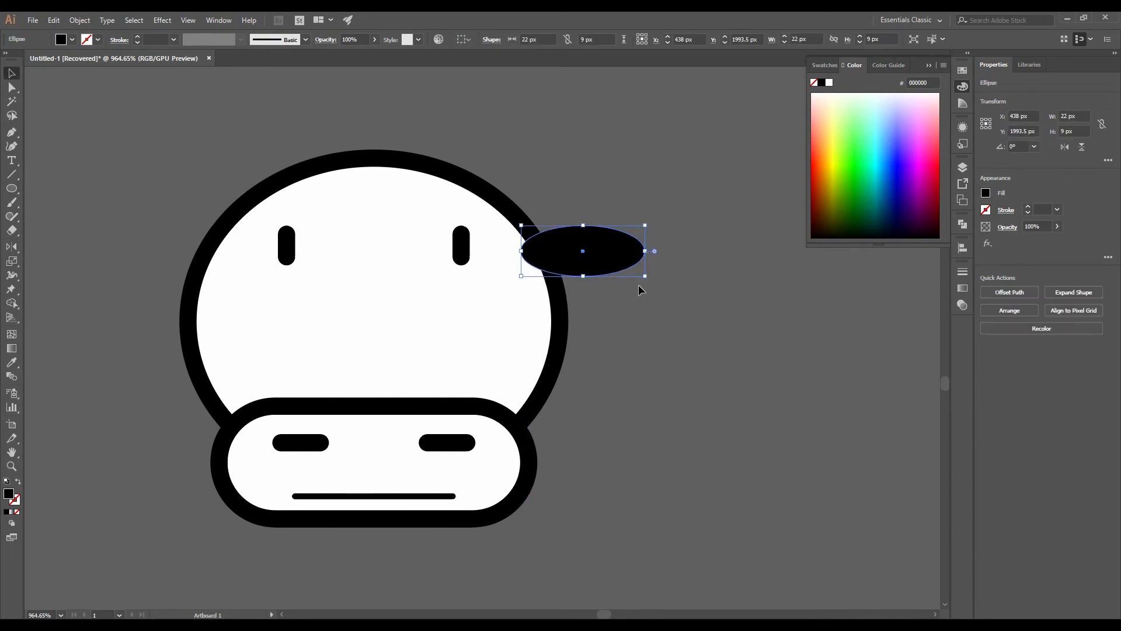
drag(607, 269, 602, 266)
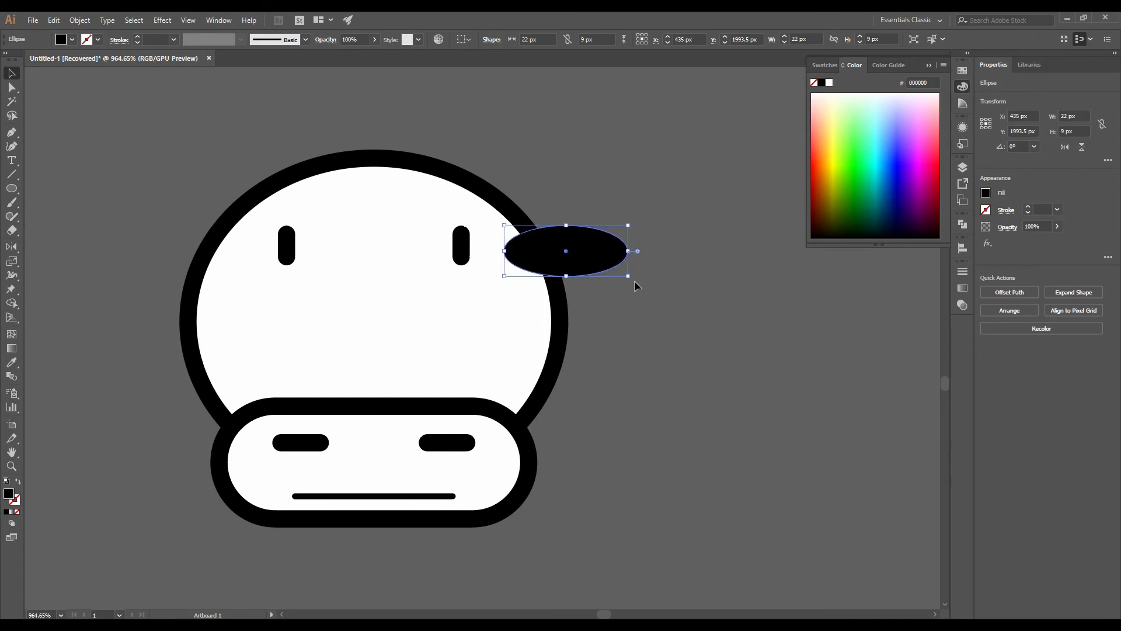
Rotate the black ear ellipse about 23° so its outer end points up, and enlarge it to about 27 by 11 px.
drag(632, 276, 640, 258)
mouse_move(640, 257)
mouse_down()
mouse_move(641, 248)
mouse_move(648, 260)
mouse_up()
click(576, 309)
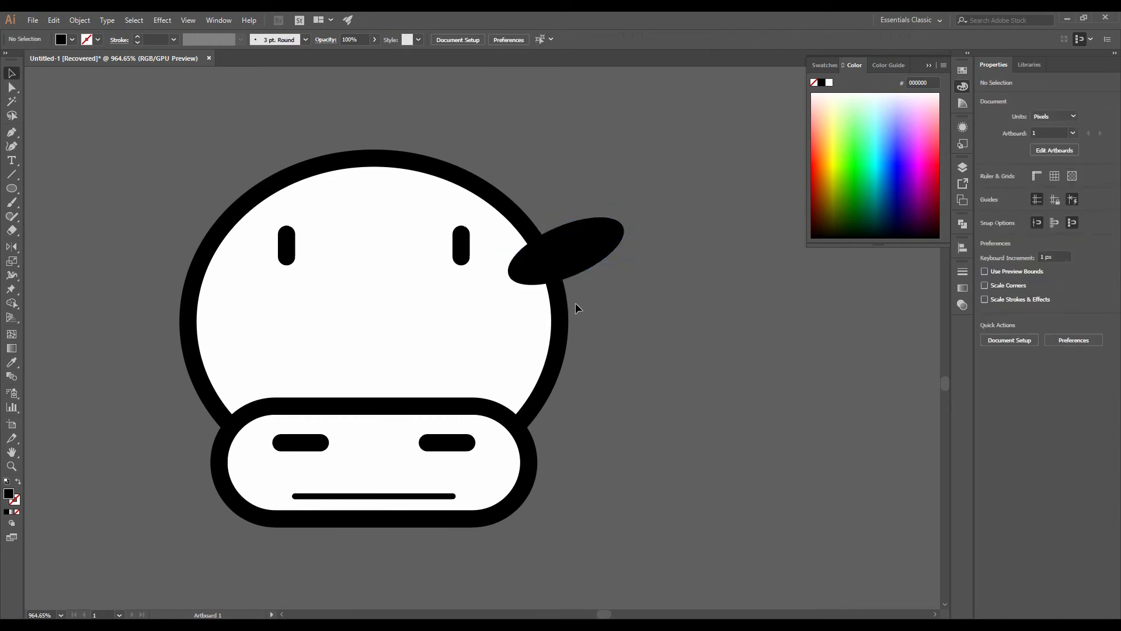
click(573, 244)
drag(635, 252, 670, 250)
click(725, 281)
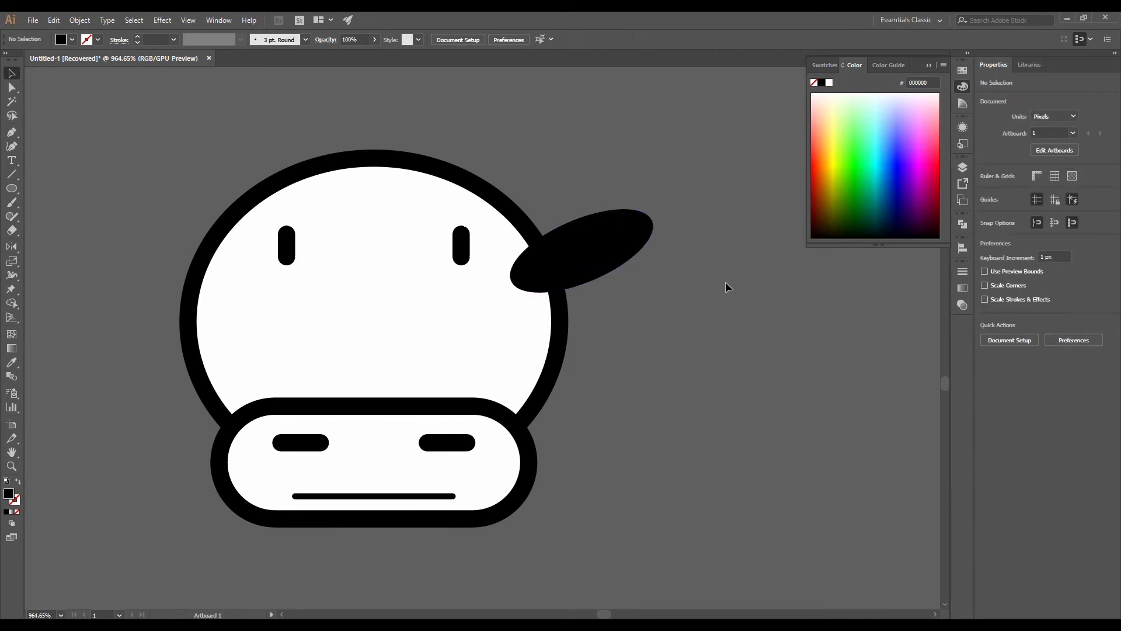
Make a copy of the ear ellipse reflected across the vertical axis and place it level on the head's opposite side.
click(616, 265)
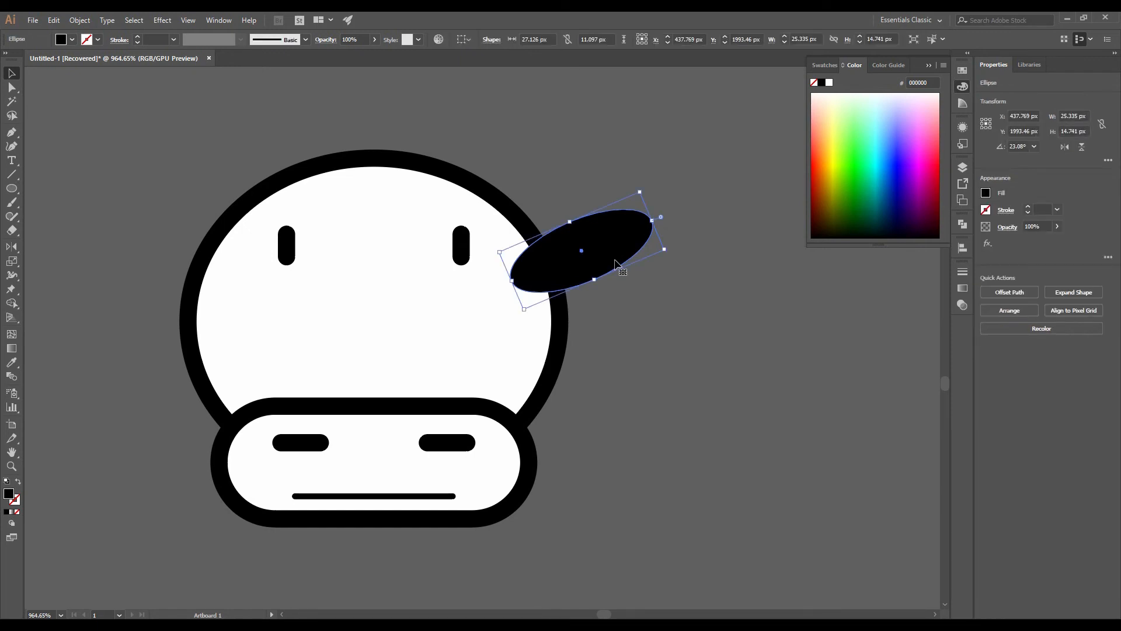
right_click(615, 261)
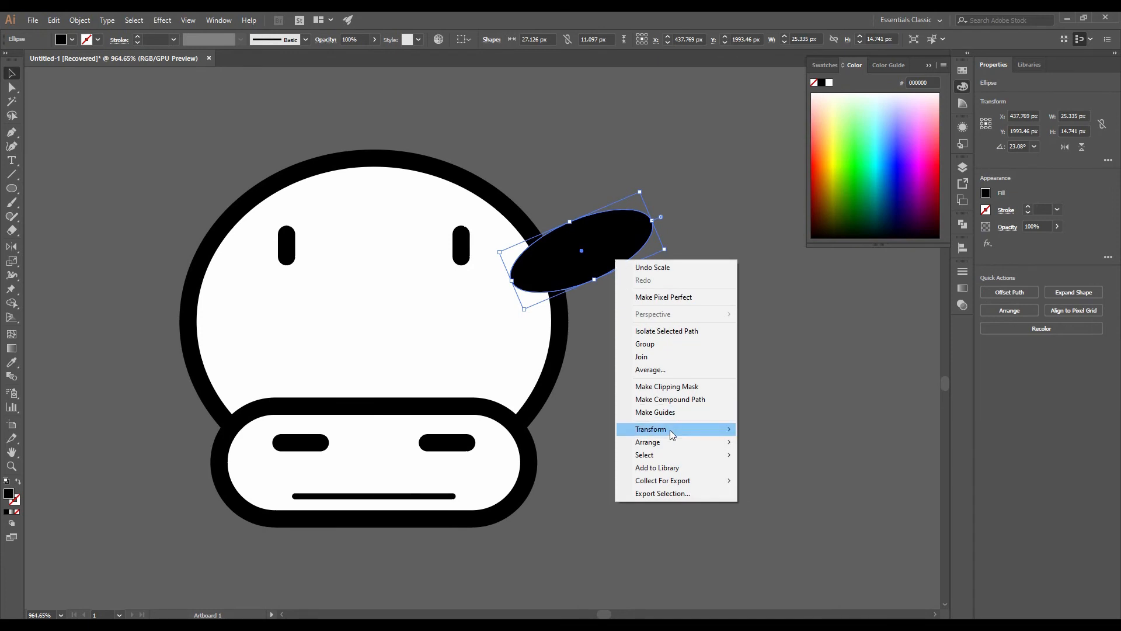
mouse_move(653, 431)
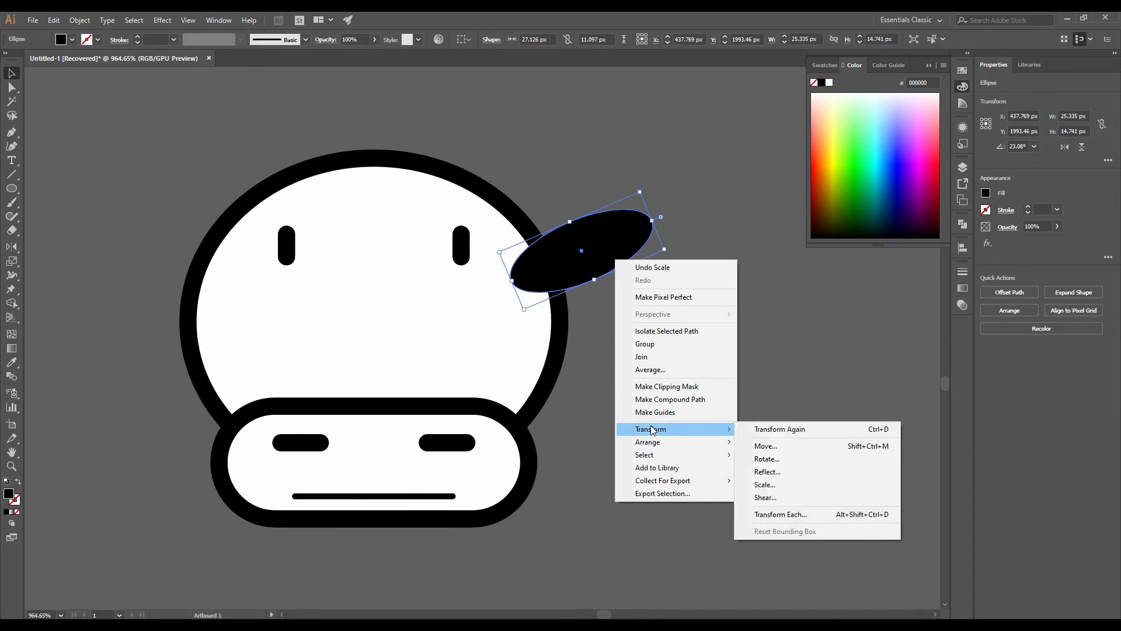
click(765, 473)
click(613, 348)
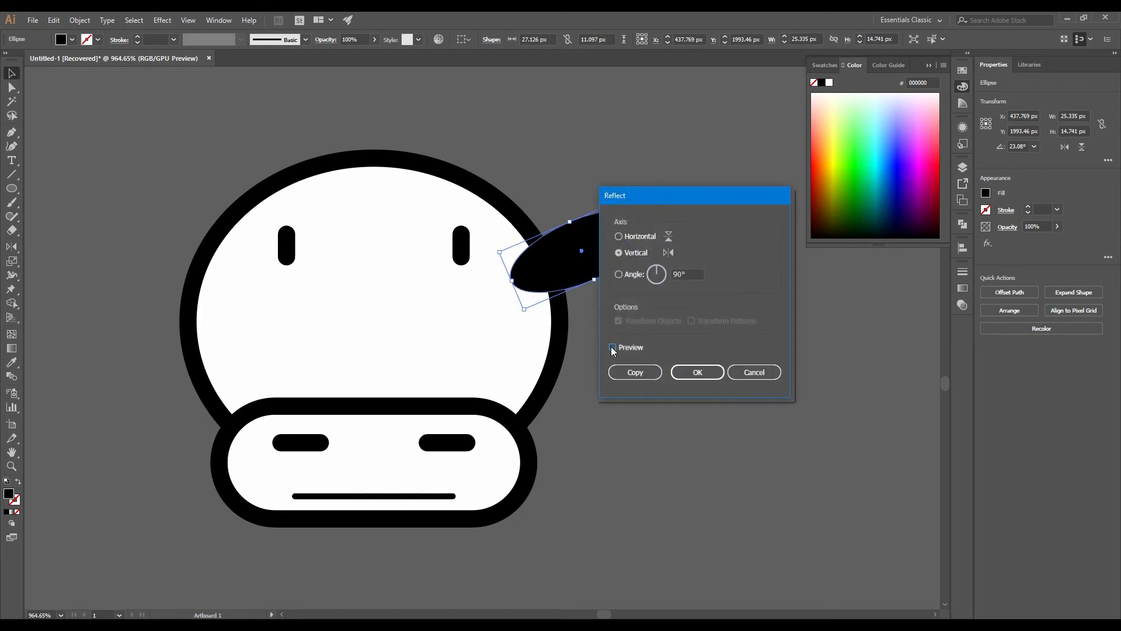
click(613, 348)
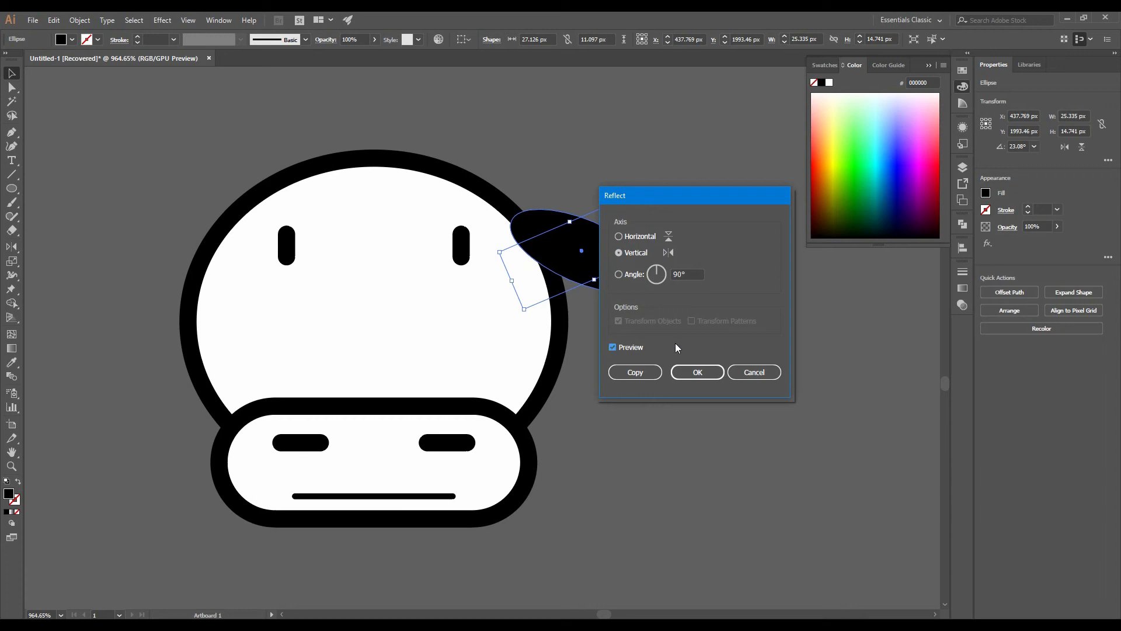
click(647, 374)
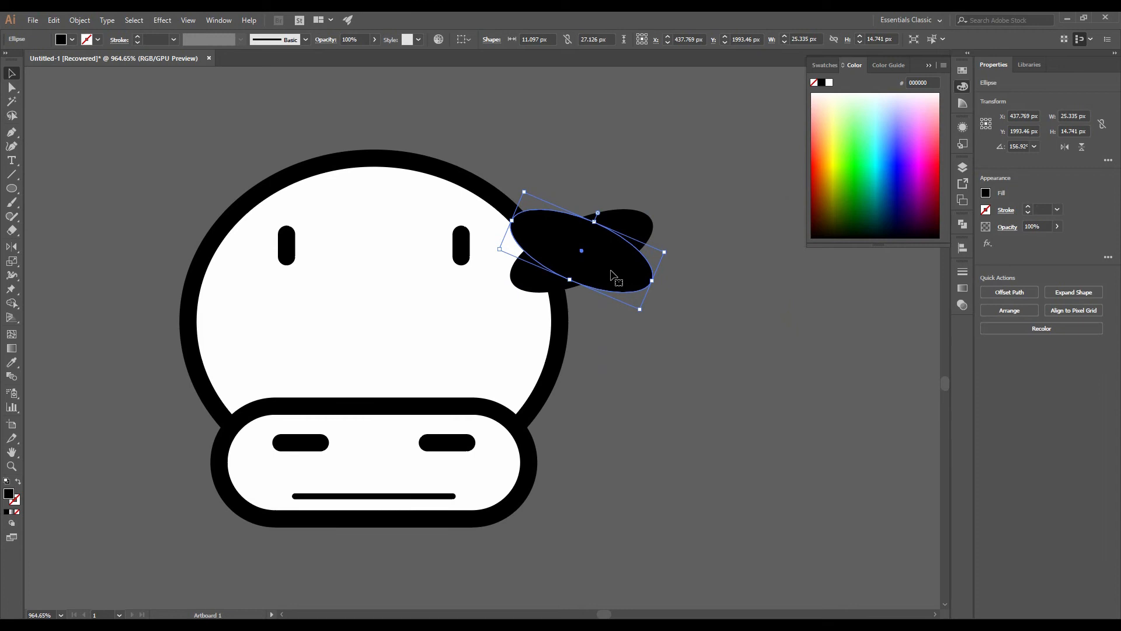
drag(614, 276, 195, 280)
click(114, 356)
Send both black ear ellipses to the back, behind the head.
click(129, 256)
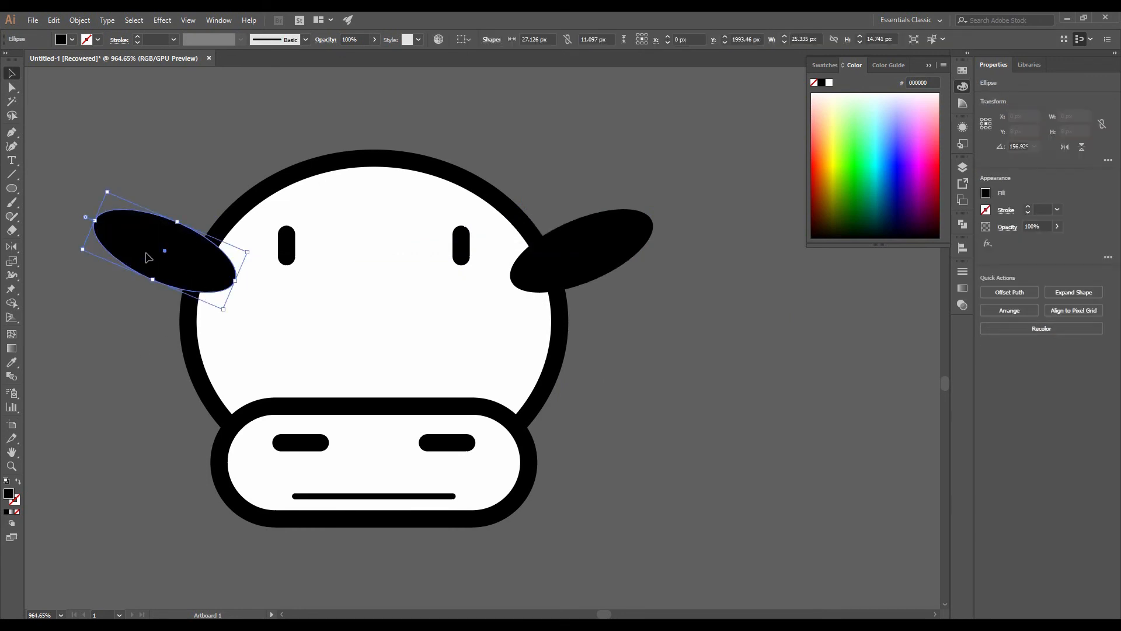
shift+click(608, 257)
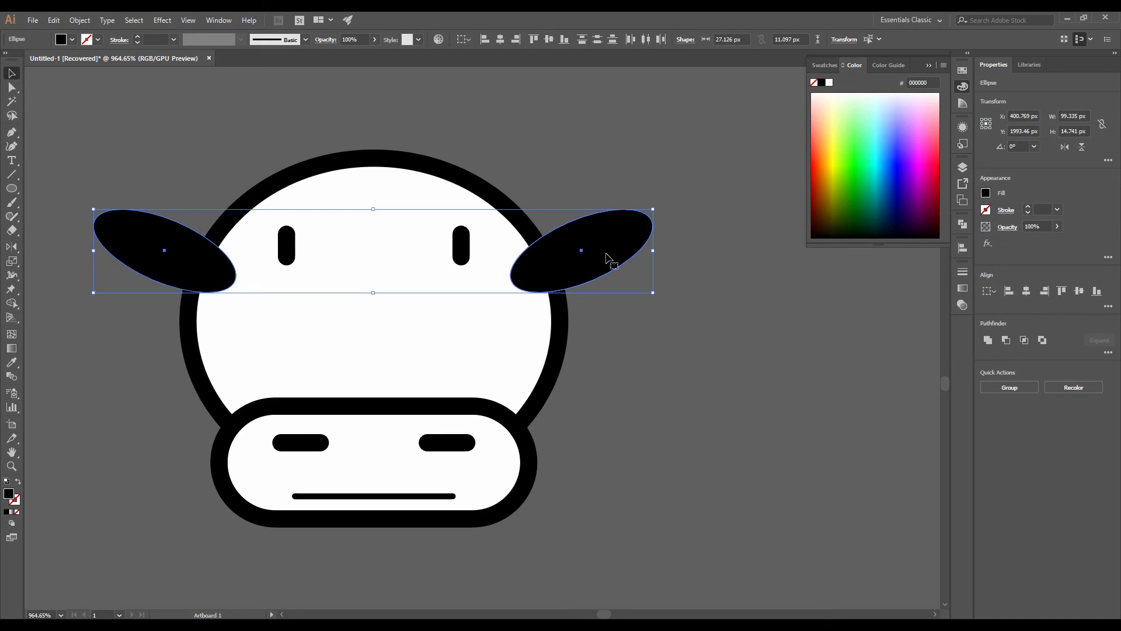
right_click(607, 257)
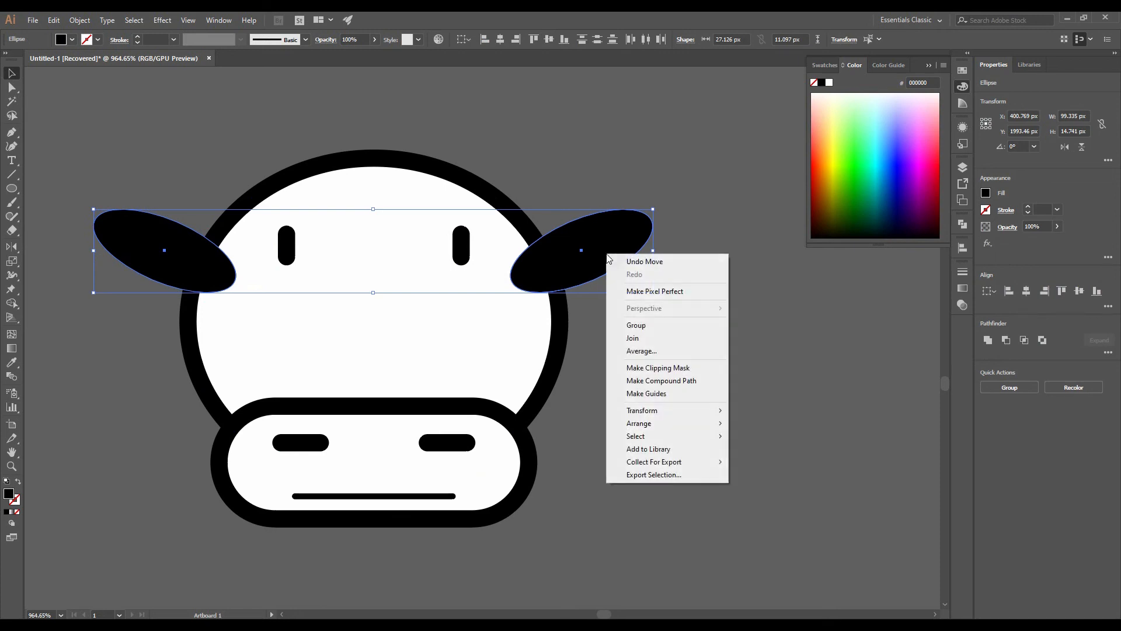
mouse_move(630, 423)
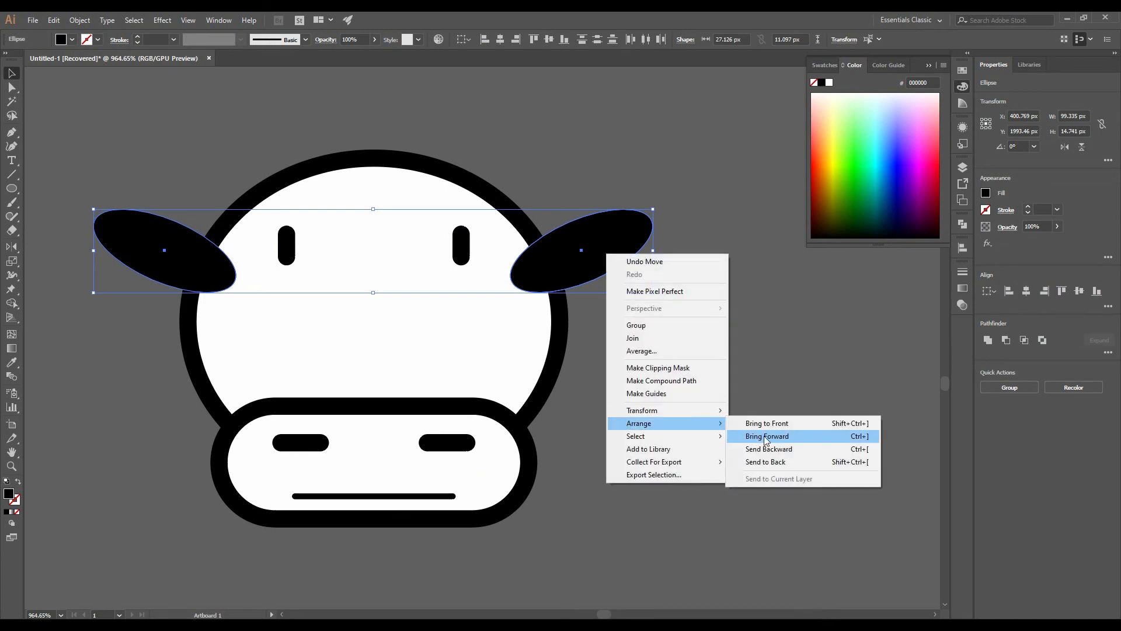
click(766, 461)
click(733, 434)
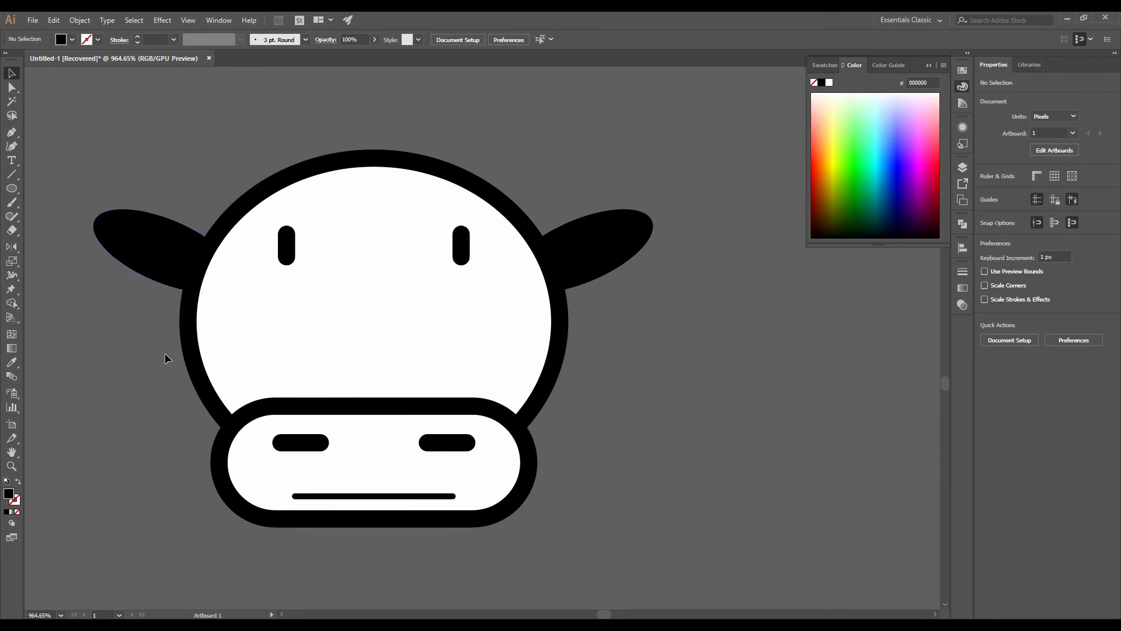
Create a black triangle using the Polygon tool with a 50 px radius and 3 sides.
click(9, 192)
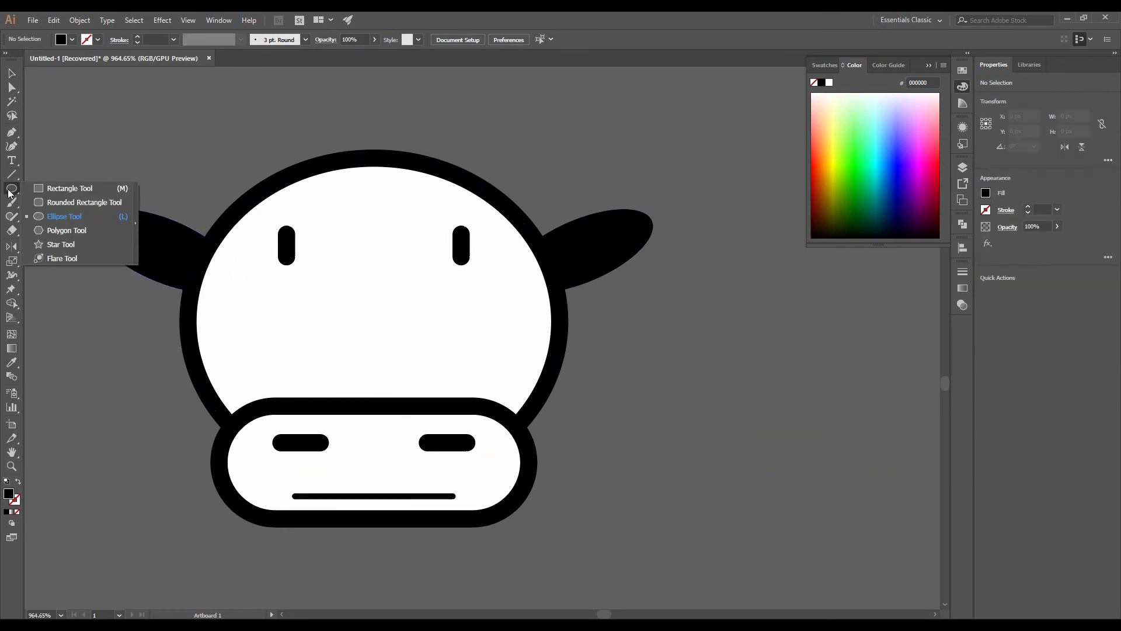
click(37, 231)
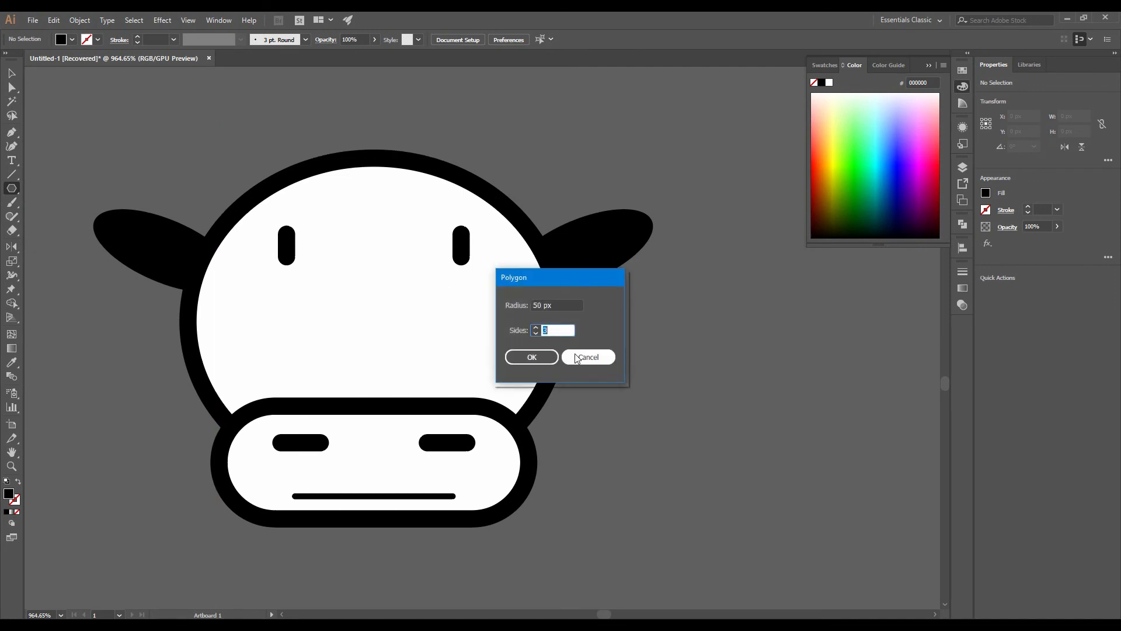
click(532, 356)
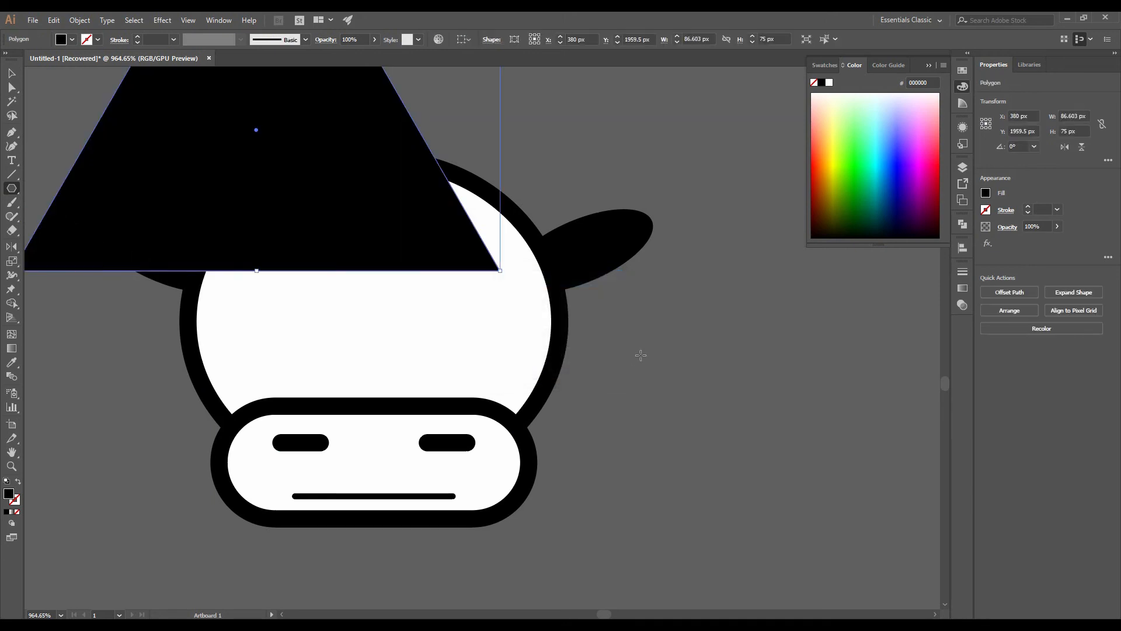
Rotate the black triangle to about 278°, shrink it to about 27 by 29 px, and place it over the head's upper-left edge.
drag(591, 190, 631, 374)
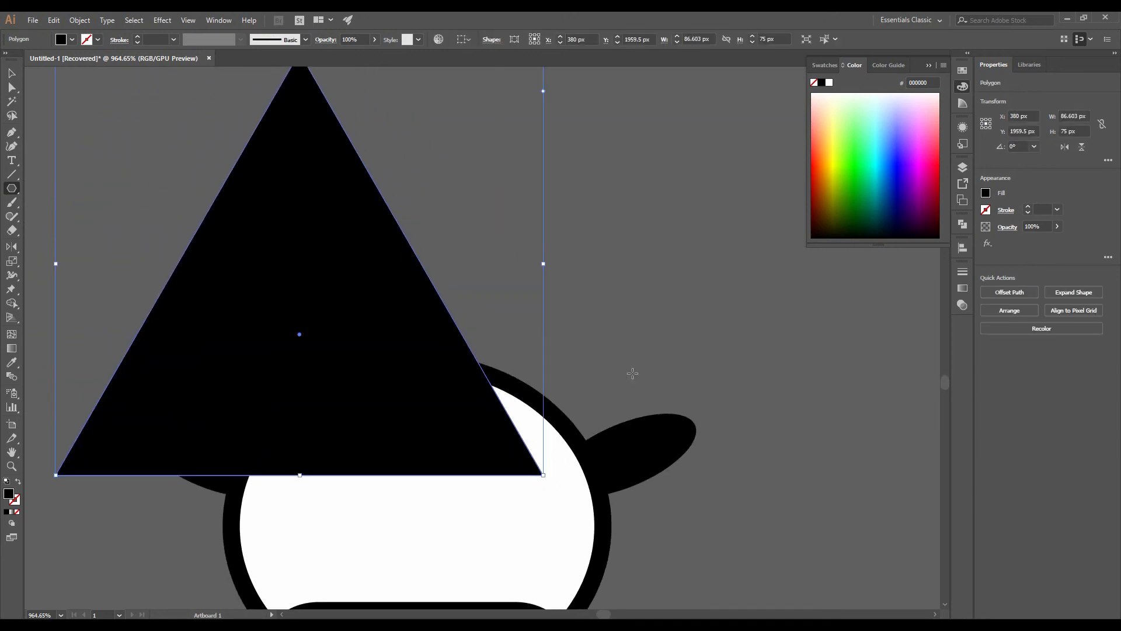
scroll(631, 370, down, 2)
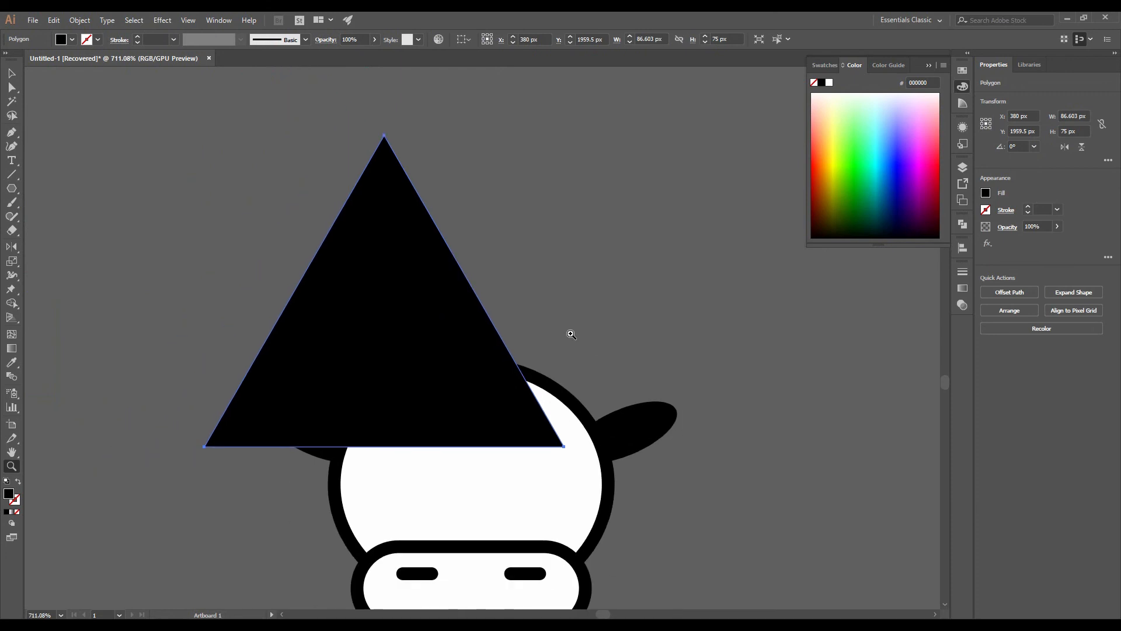
key(v)
drag(571, 450, 166, 377)
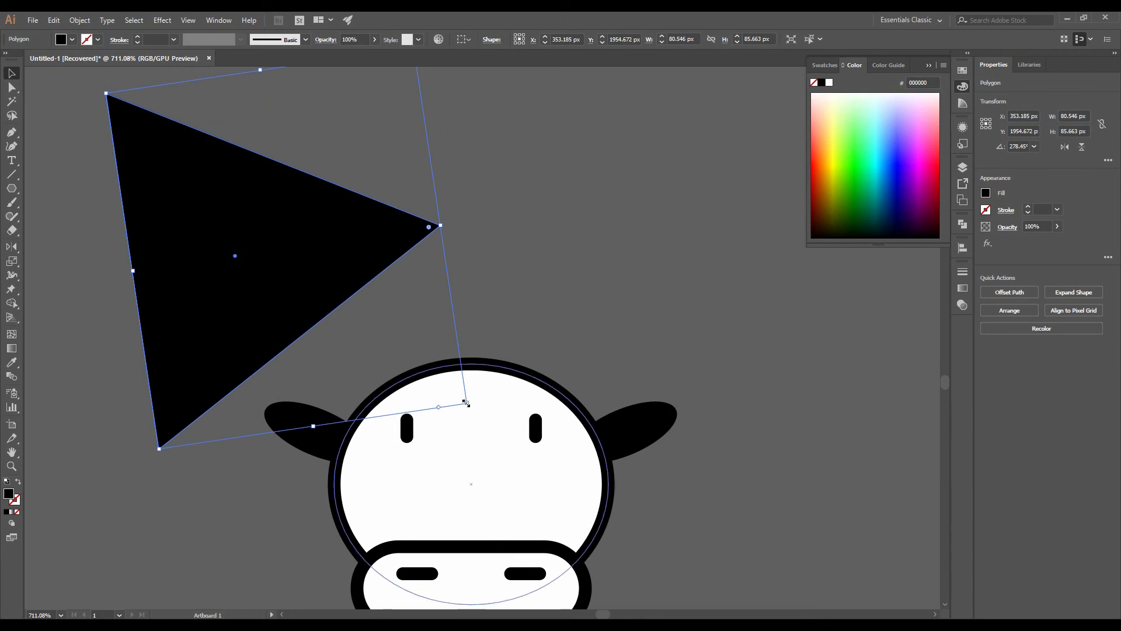
drag(466, 403, 227, 200)
drag(157, 164, 384, 409)
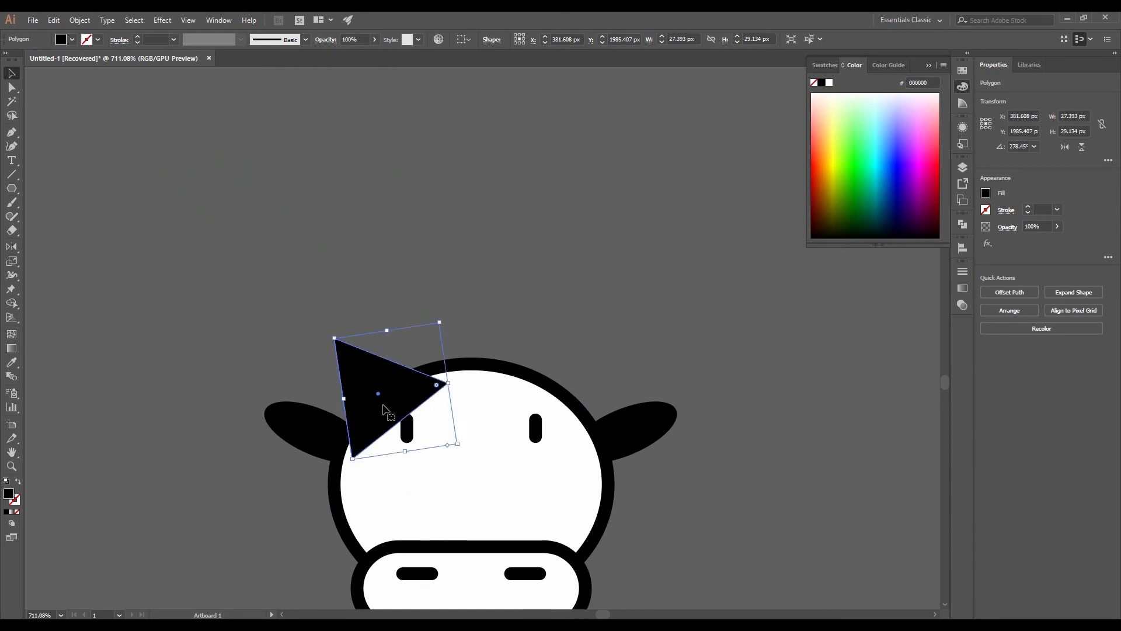
Shrink the triangle to about 23 by 24 px and reposition it as a horn on the head's upper-left edge.
drag(457, 443, 432, 422)
drag(344, 356, 380, 388)
click(226, 261)
click(224, 306)
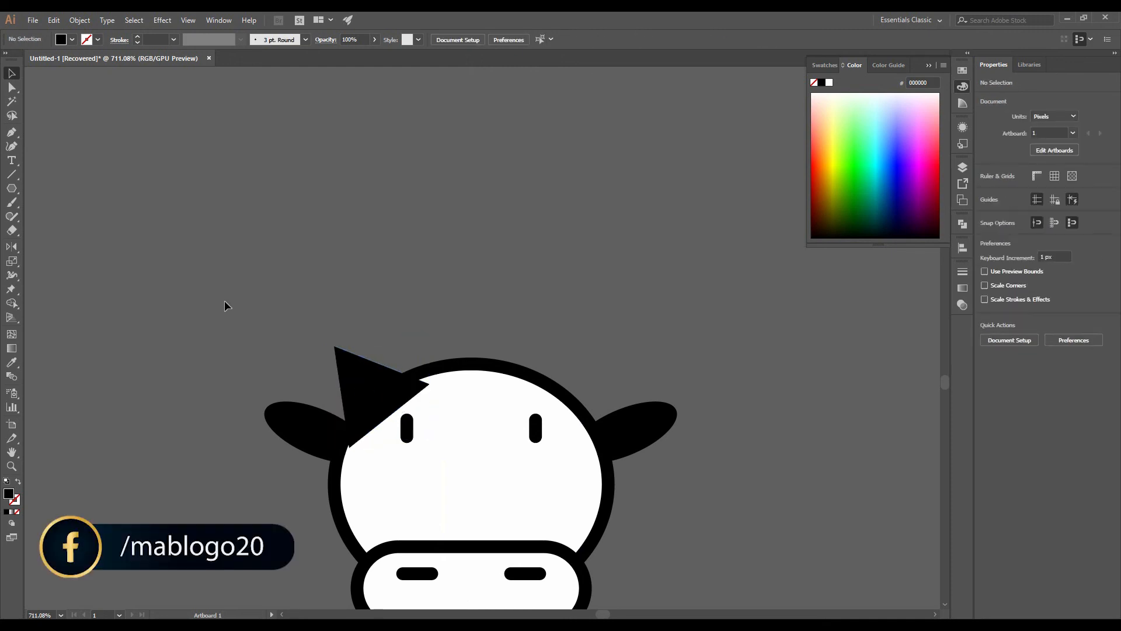
Make a copy of the horn triangle reflected across the vertical axis and place it level on the head's opposite side.
click(364, 388)
right_click(363, 387)
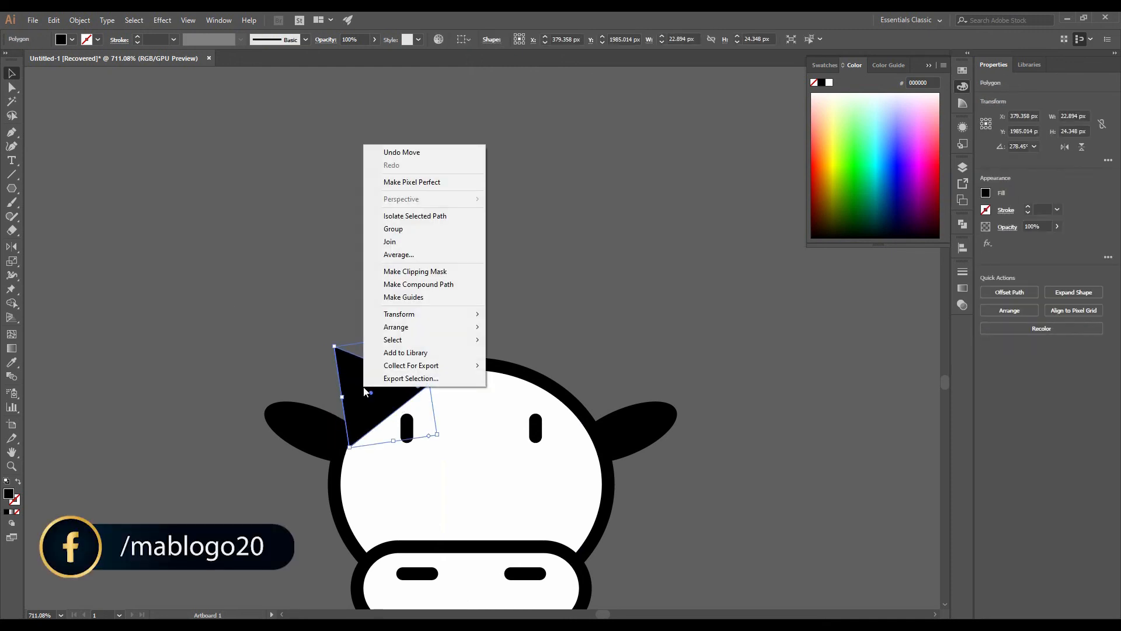
mouse_move(392, 332)
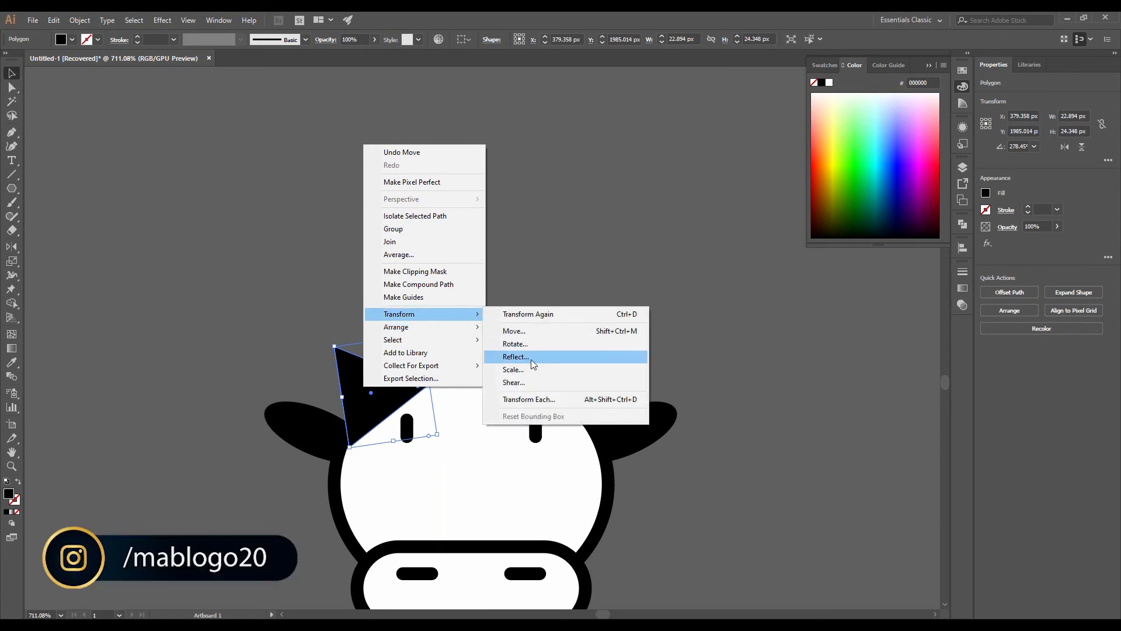
click(528, 355)
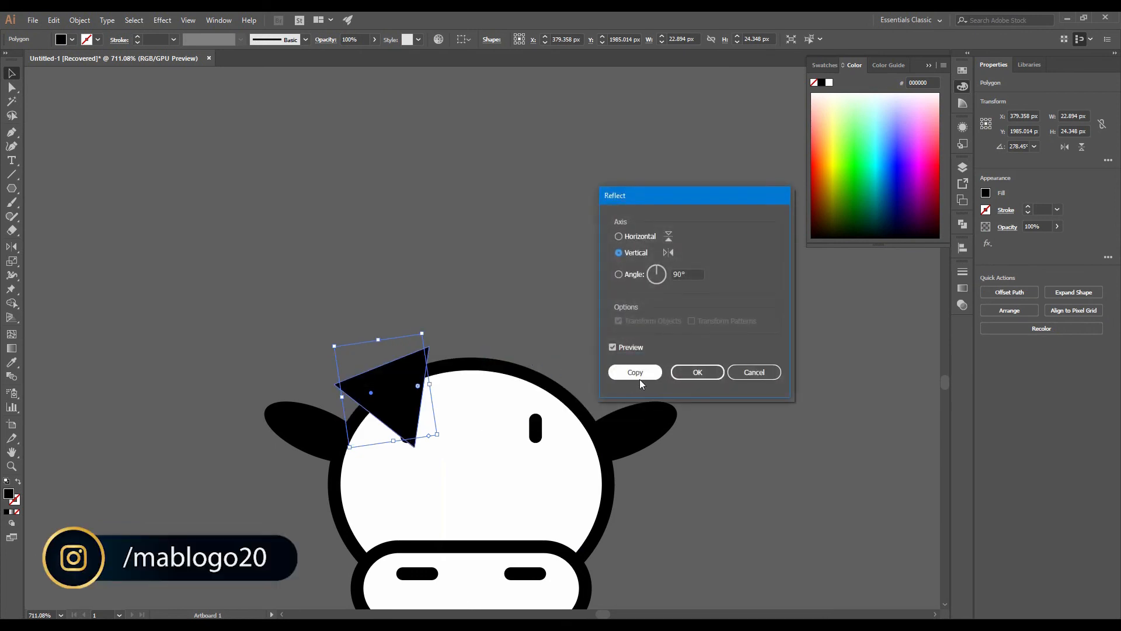
click(636, 375)
drag(391, 402, 575, 407)
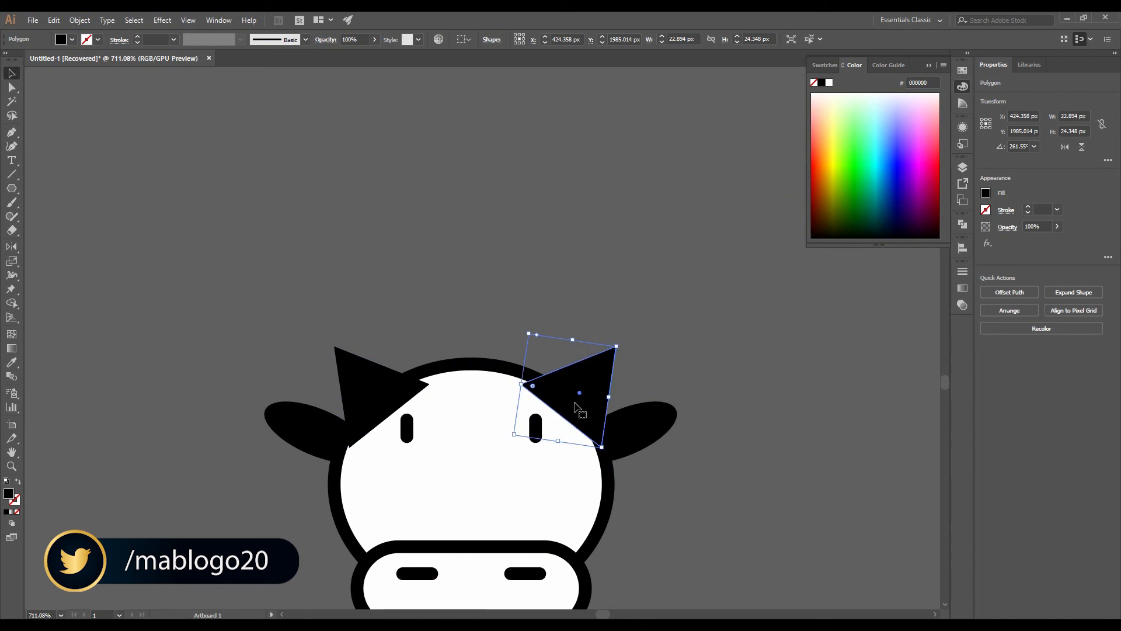
Nudge the mirrored horn triangle horizontally to about X 423.4 px so that both horns sit symmetrically on the head.
key(Left)
key(Left)
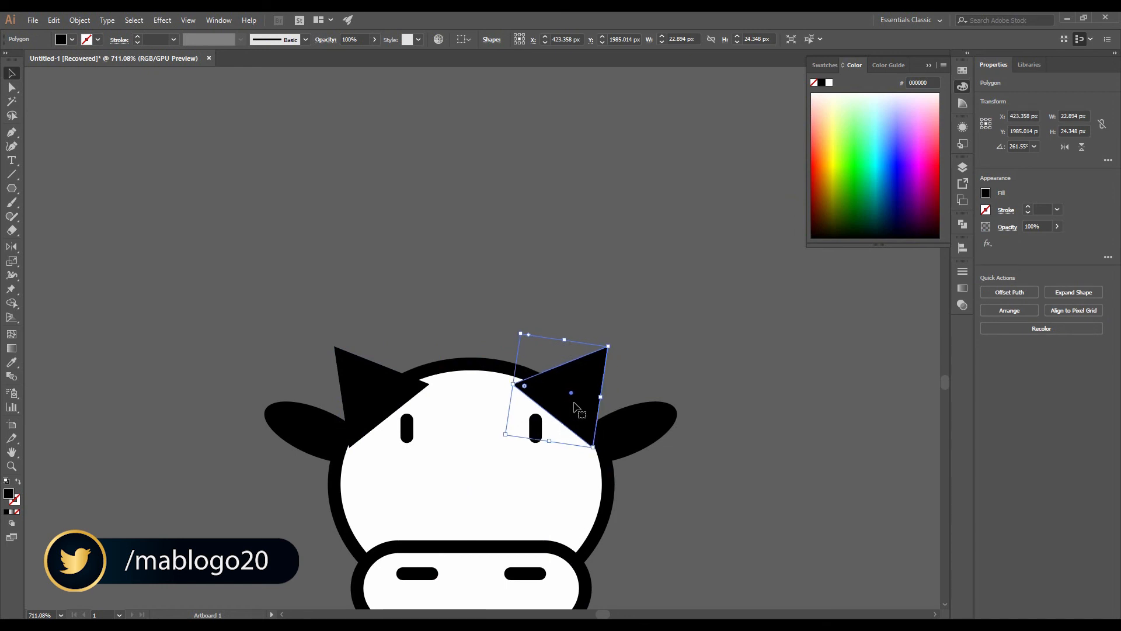
key(Right)
key(Right)
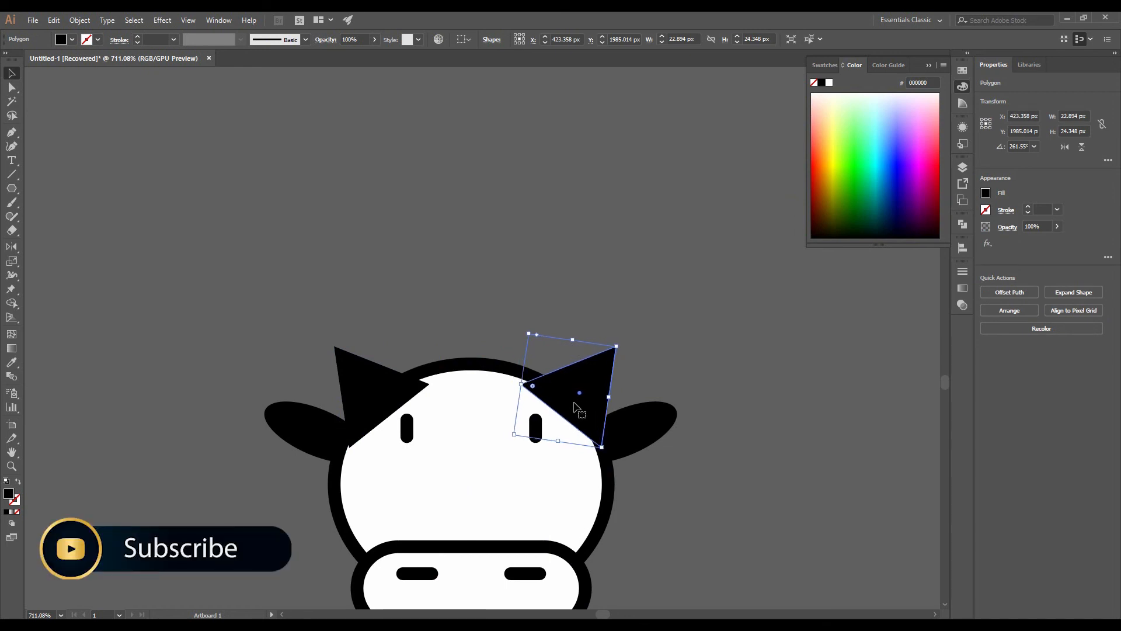
key(Right)
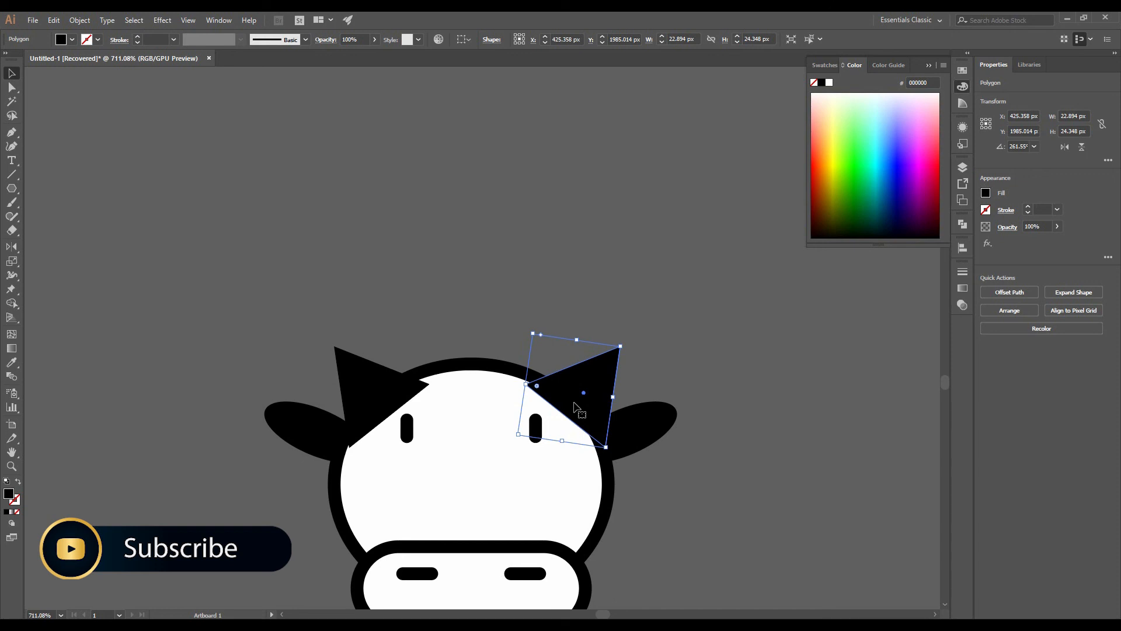
key(Left)
key(Left)
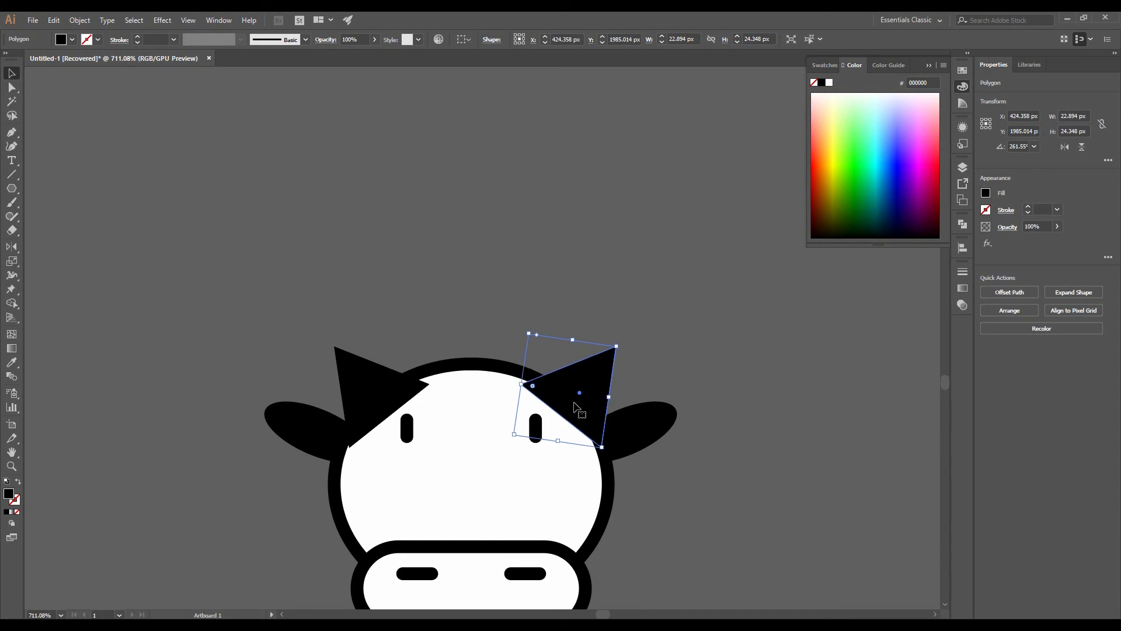
click(557, 253)
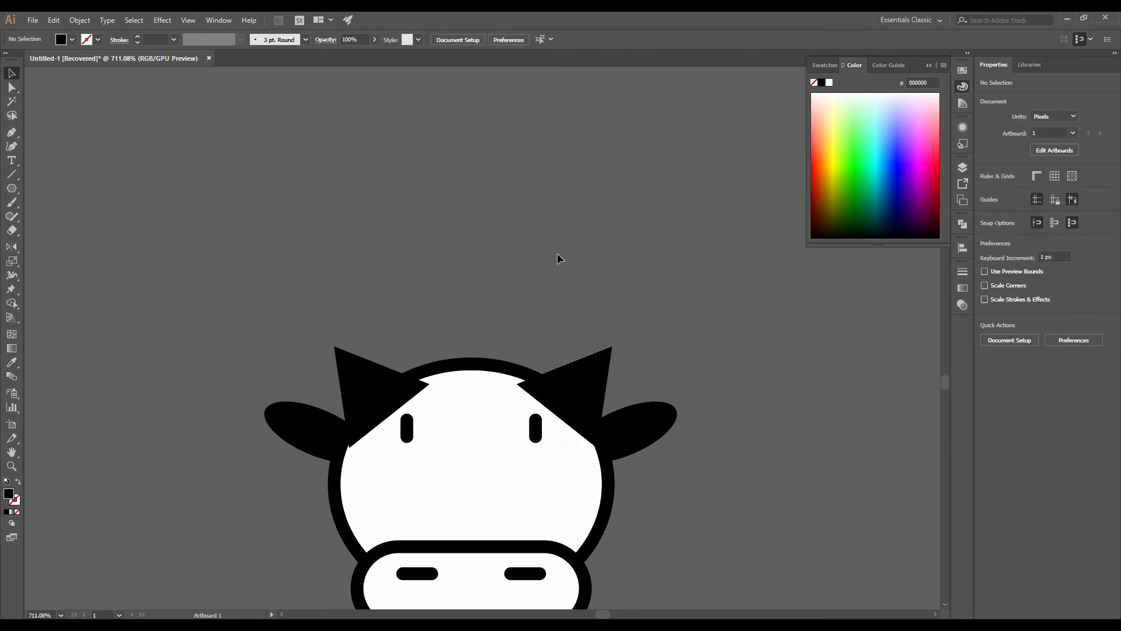
Send both horn triangles to the back, behind the head.
click(594, 377)
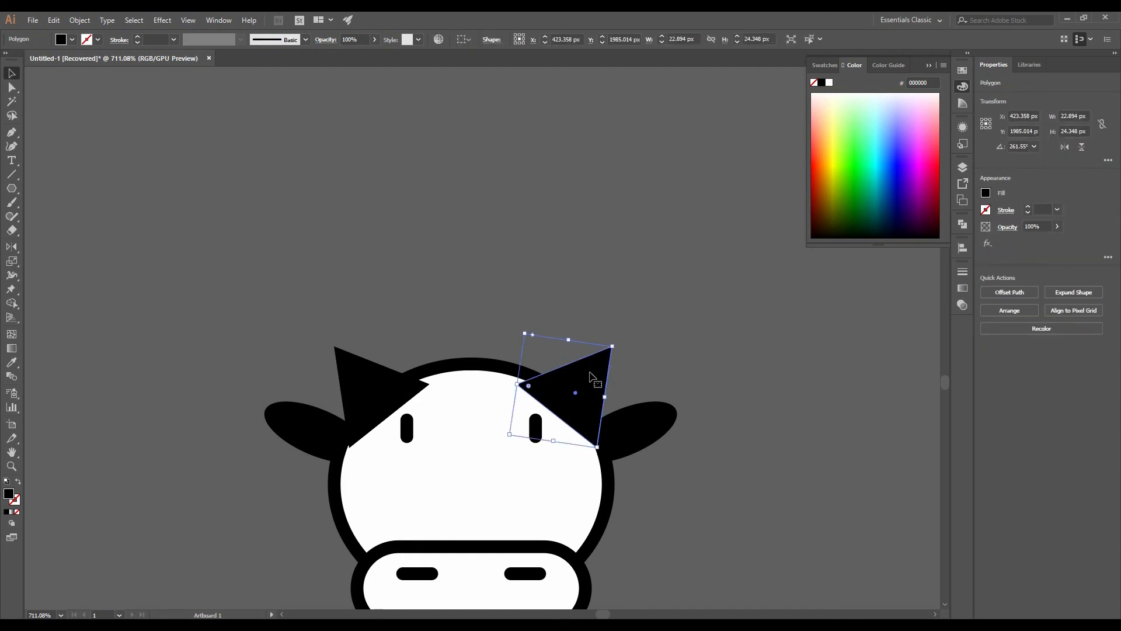
shift+click(370, 370)
right_click(370, 369)
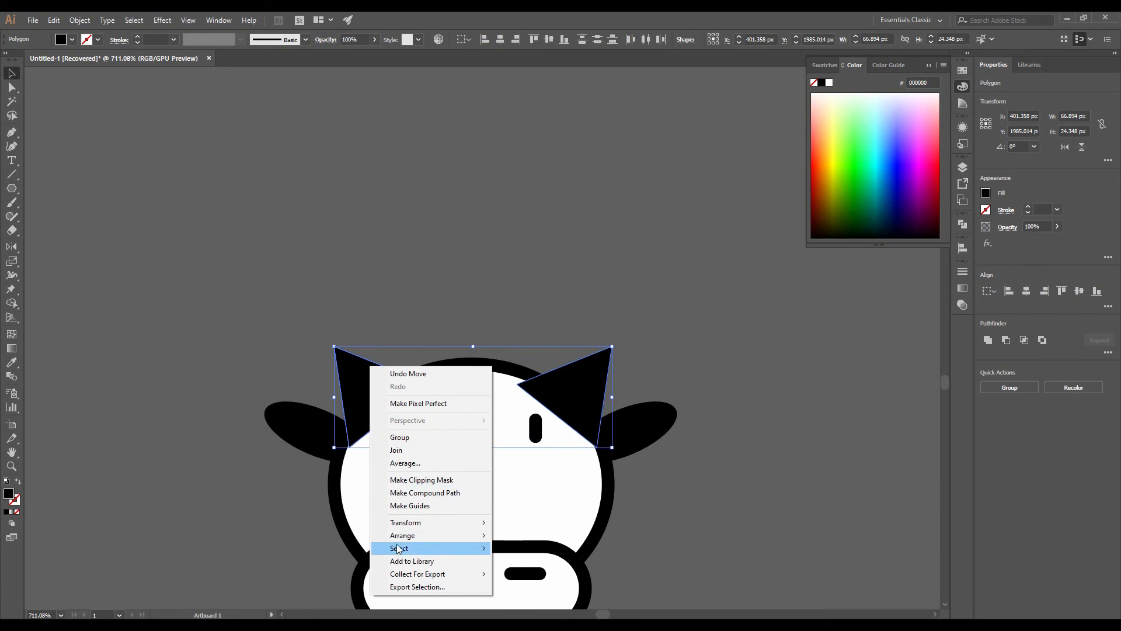
mouse_move(398, 535)
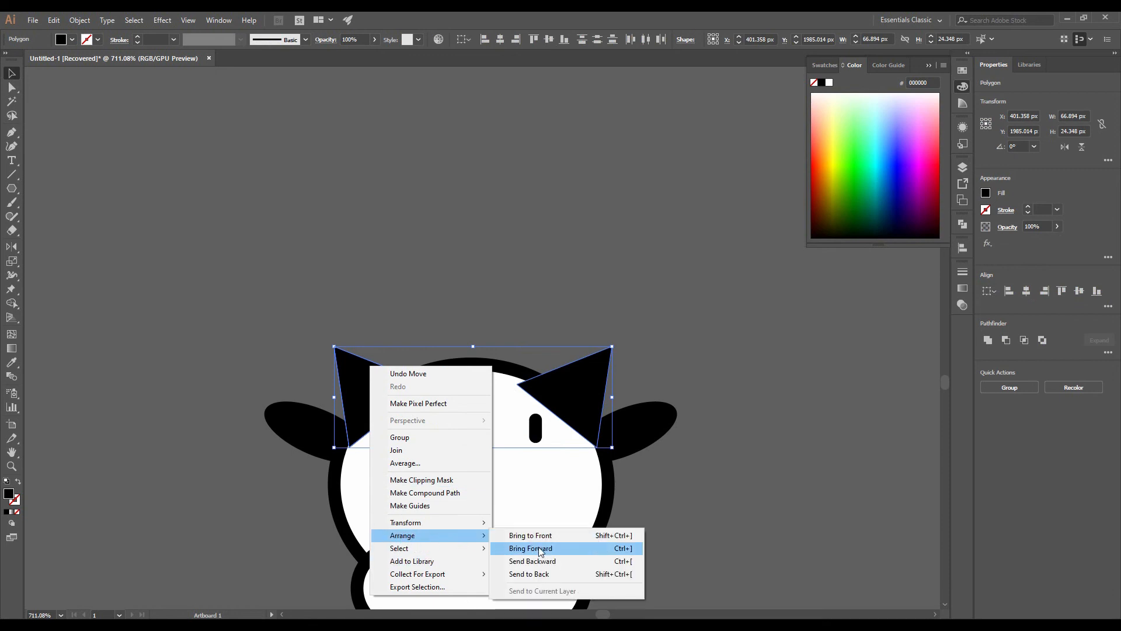
click(554, 573)
click(714, 517)
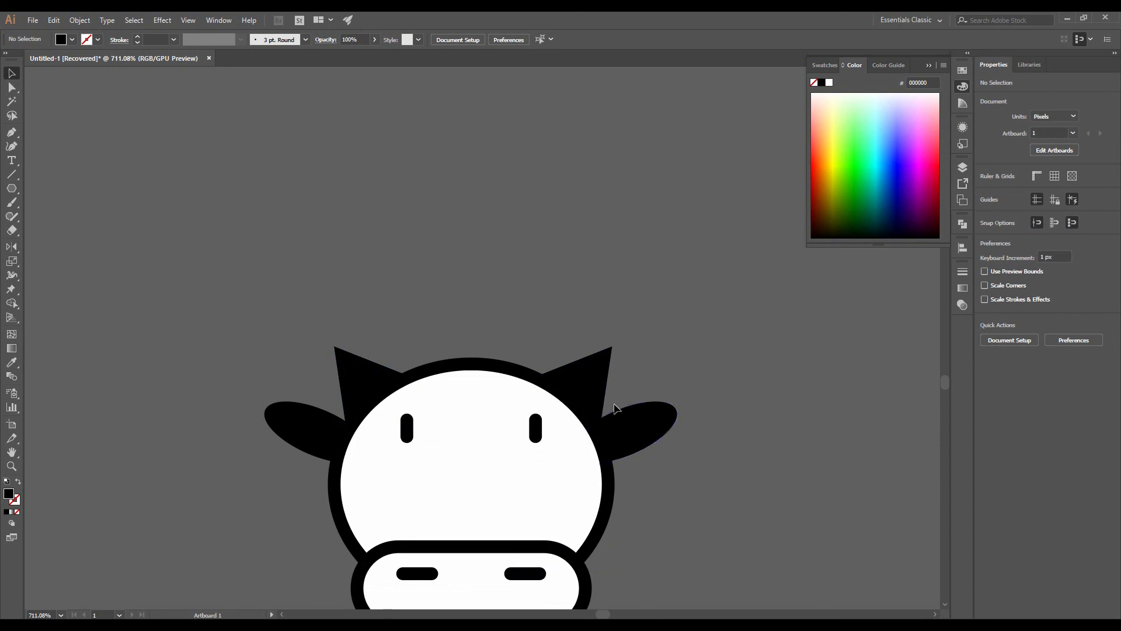
Try repositioning both horns by hand closer to the head's centre, and undo those moves.
drag(587, 386, 574, 374)
drag(357, 371, 377, 369)
click(297, 278)
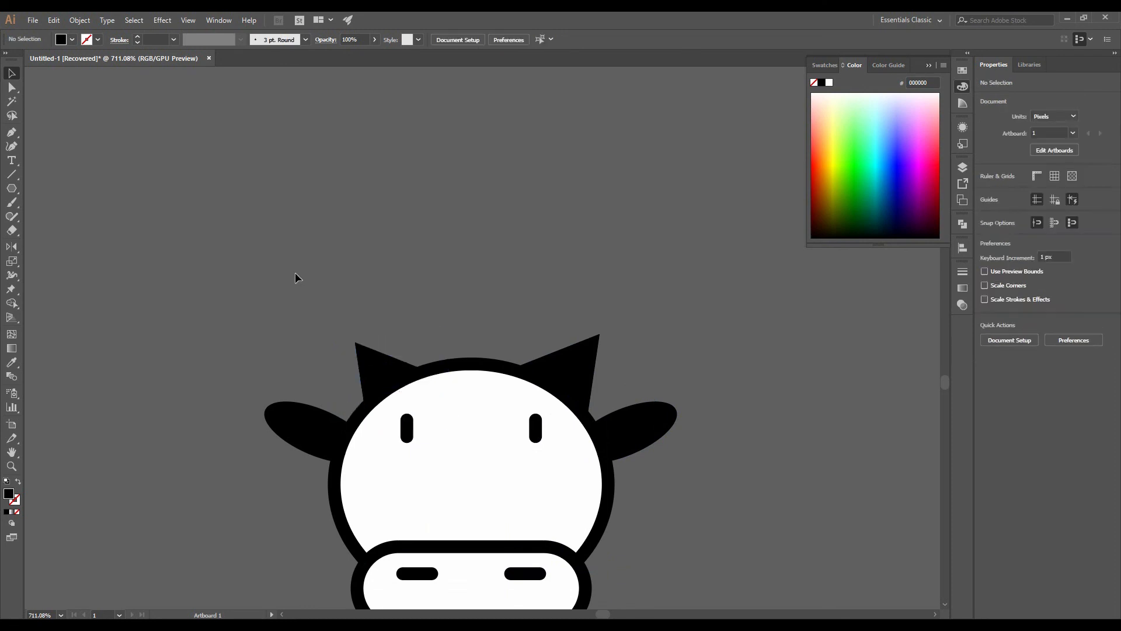
drag(393, 372, 374, 372)
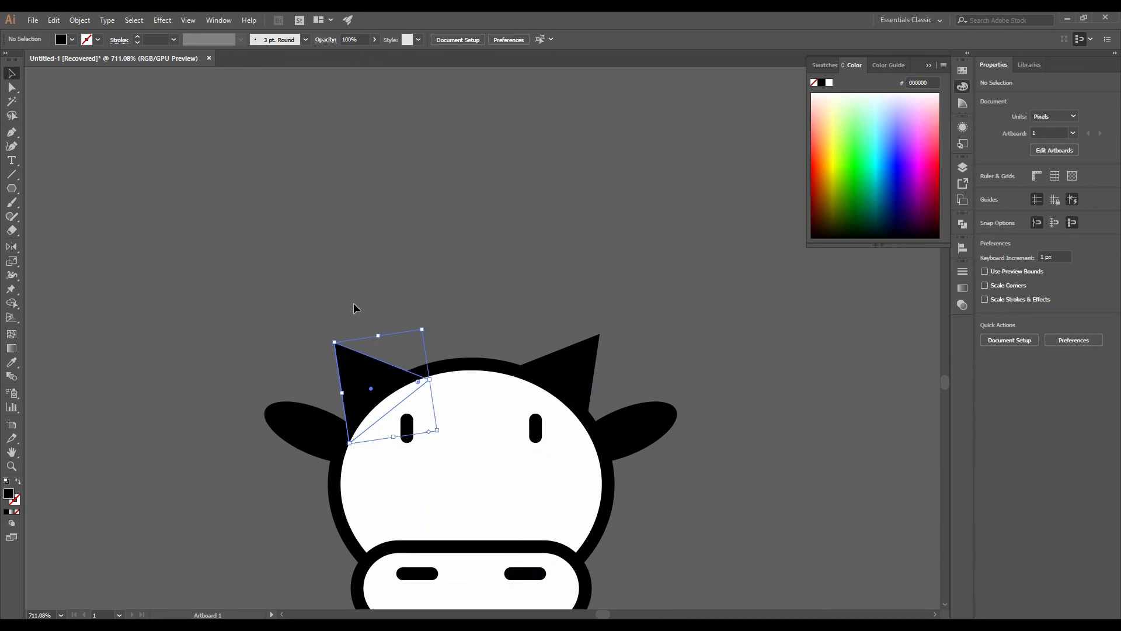
key(ctrl+z)
key(ctrl+z)
key(ctrl+z)
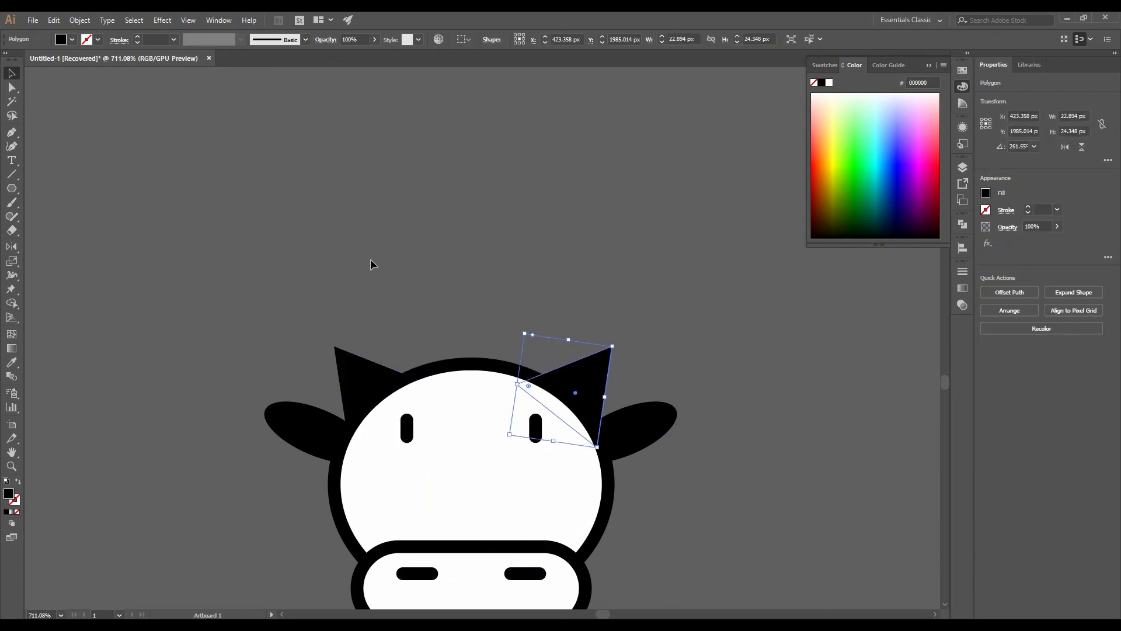
Draw a new artboard of about 249 by 192 px around the whole cow head.
click(372, 261)
key(z)
drag(590, 282, 518, 258)
drag(604, 319, 698, 362)
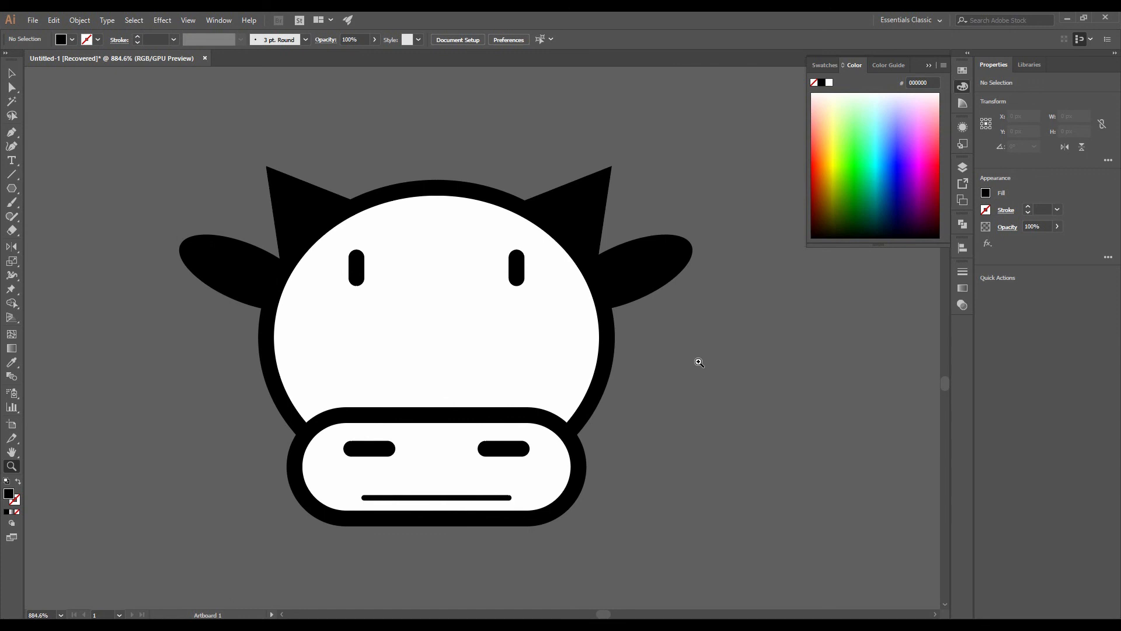
drag(499, 348, 362, 241)
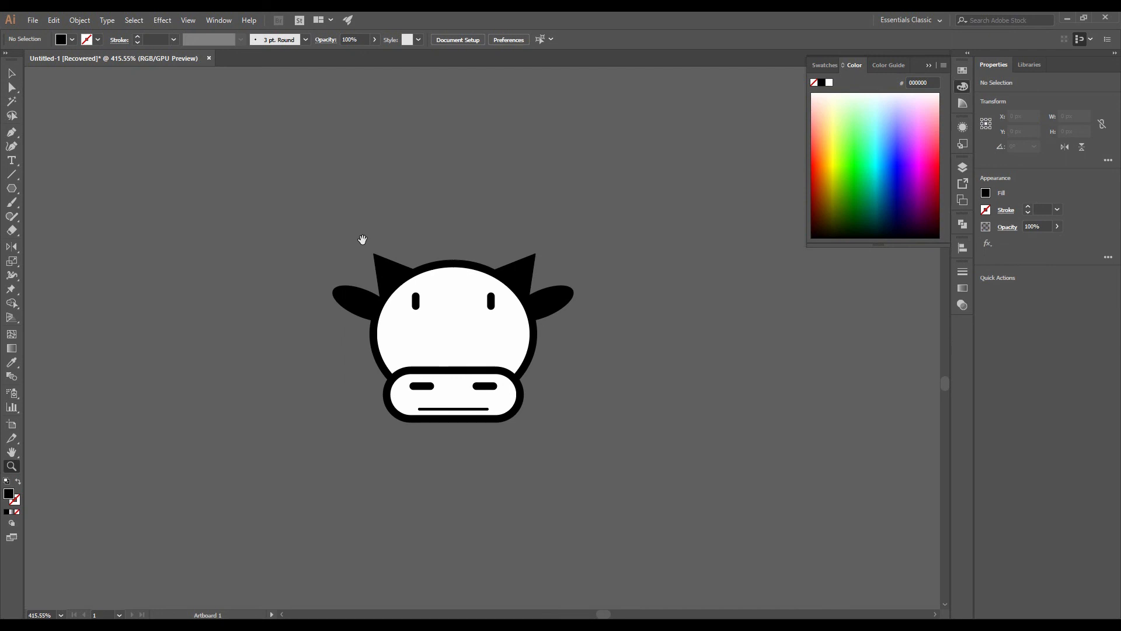
key(v)
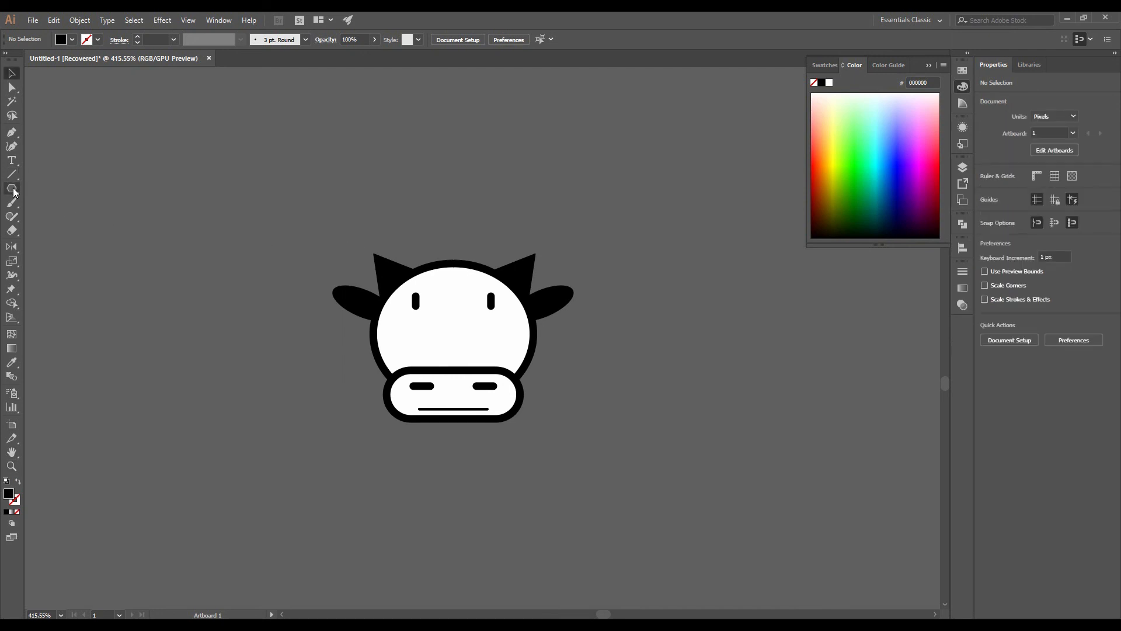
click(12, 431)
drag(162, 111, 768, 576)
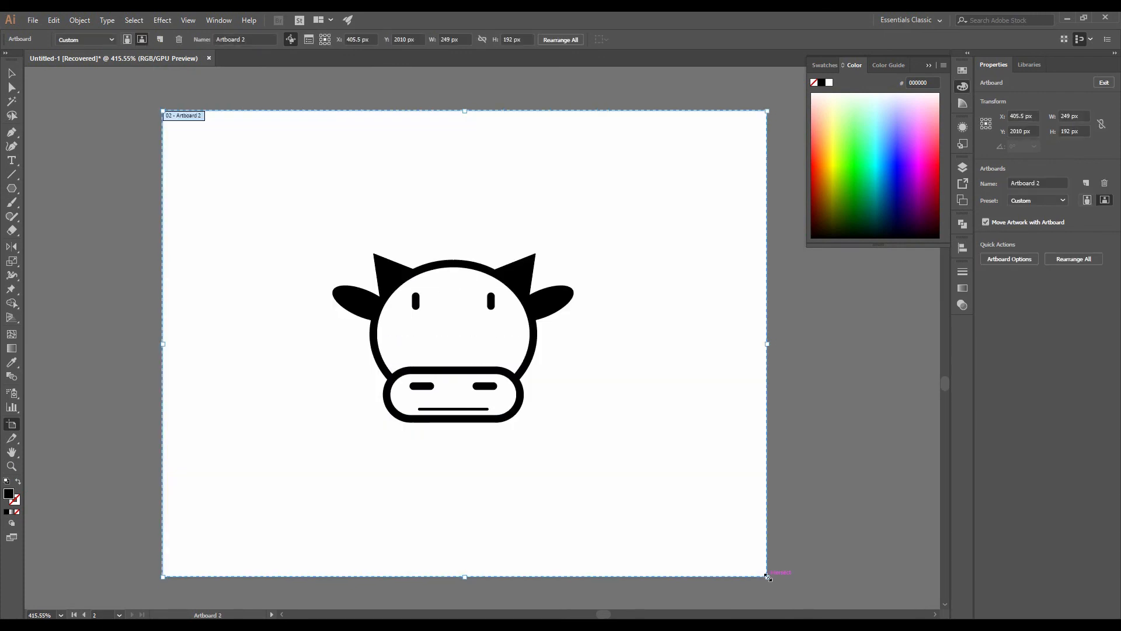
key(Escape)
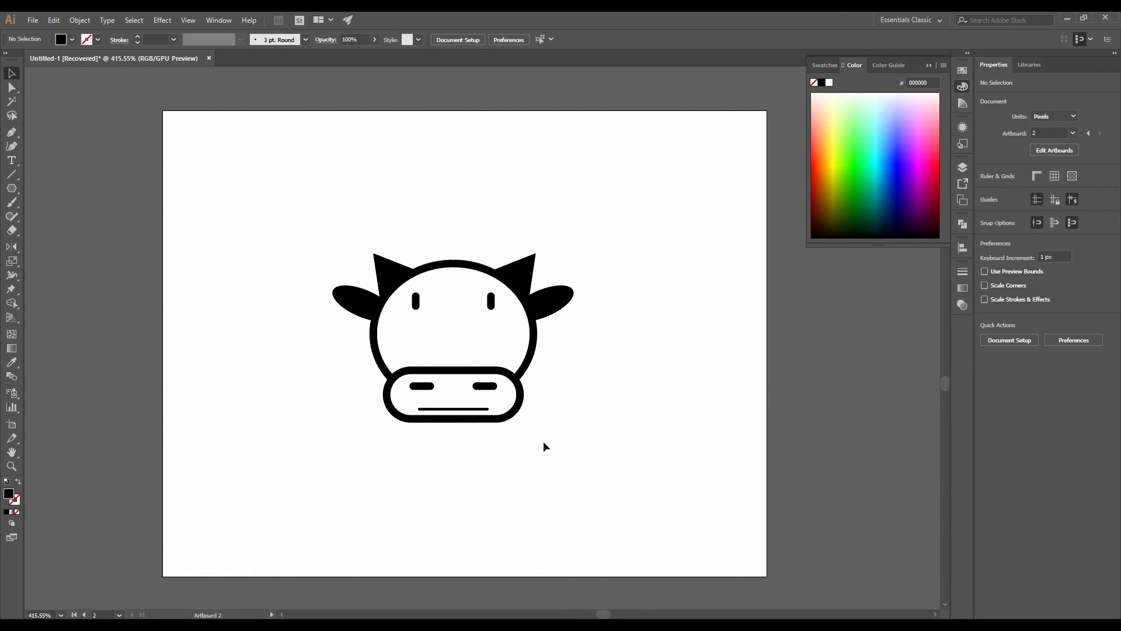
Move the grouped pair of eye bars slightly lower on the head, to about Y 1993.5 px.
click(493, 301)
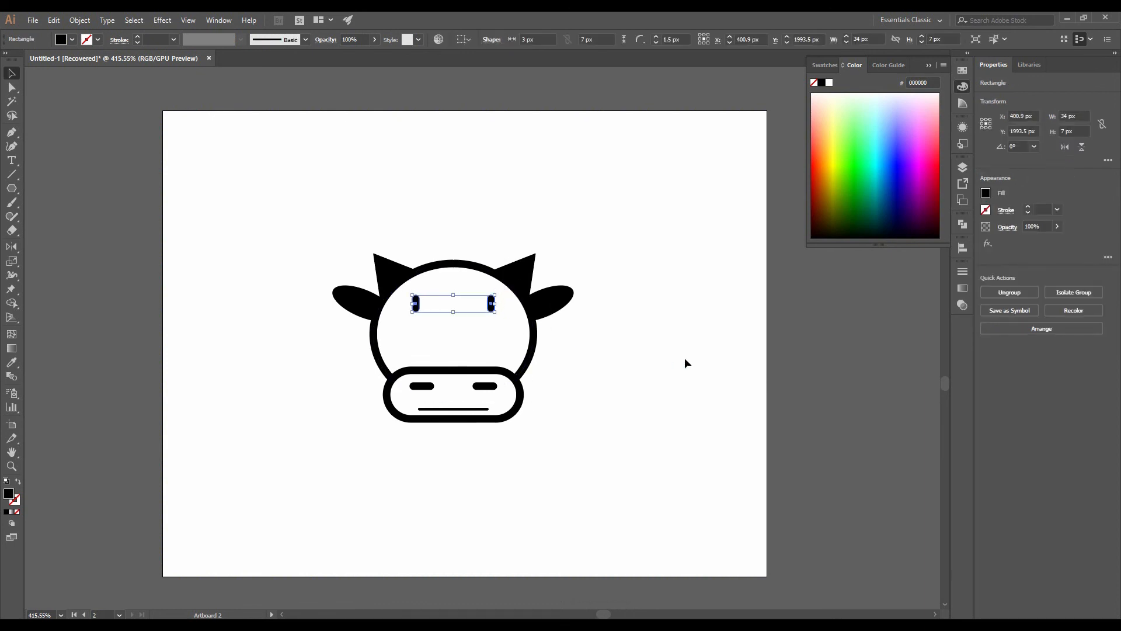
click(685, 360)
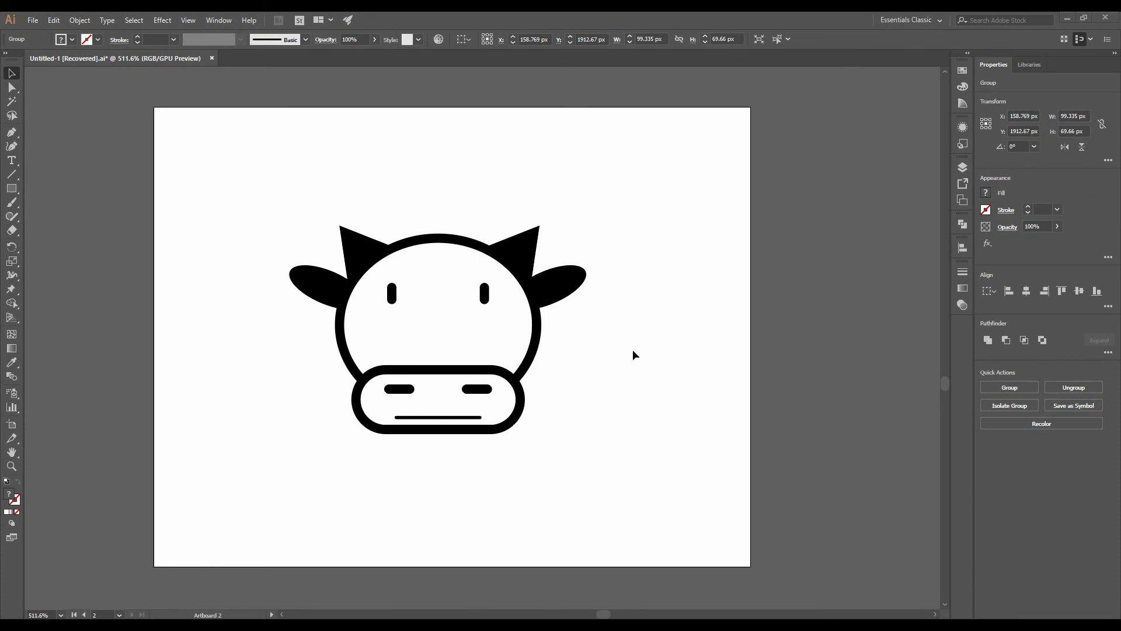
click(10, 466)
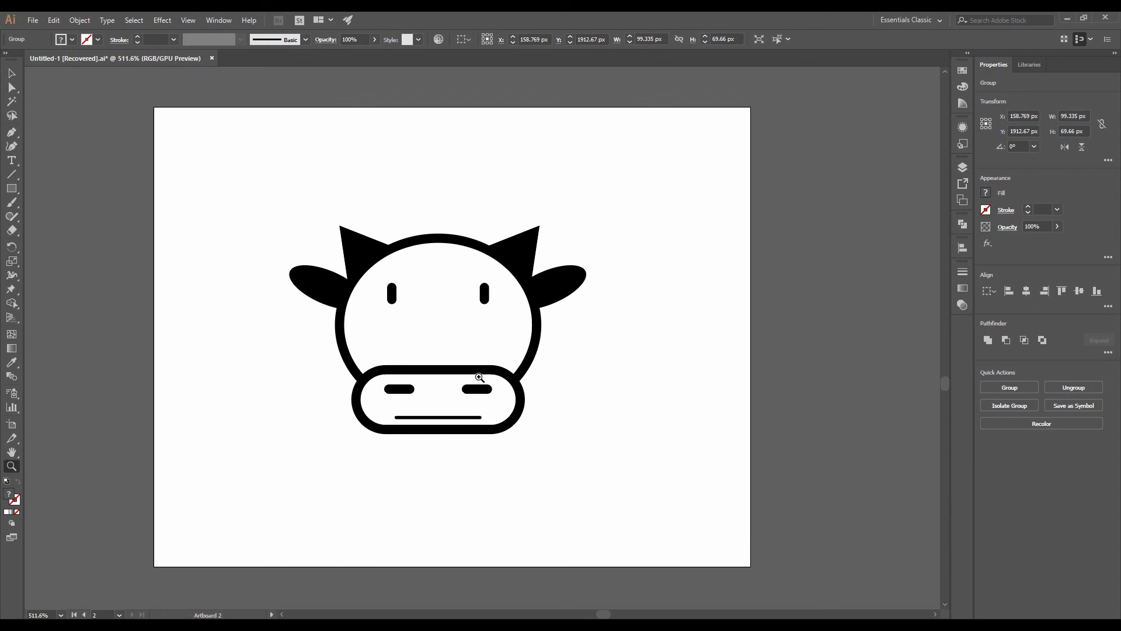
drag(463, 351, 559, 429)
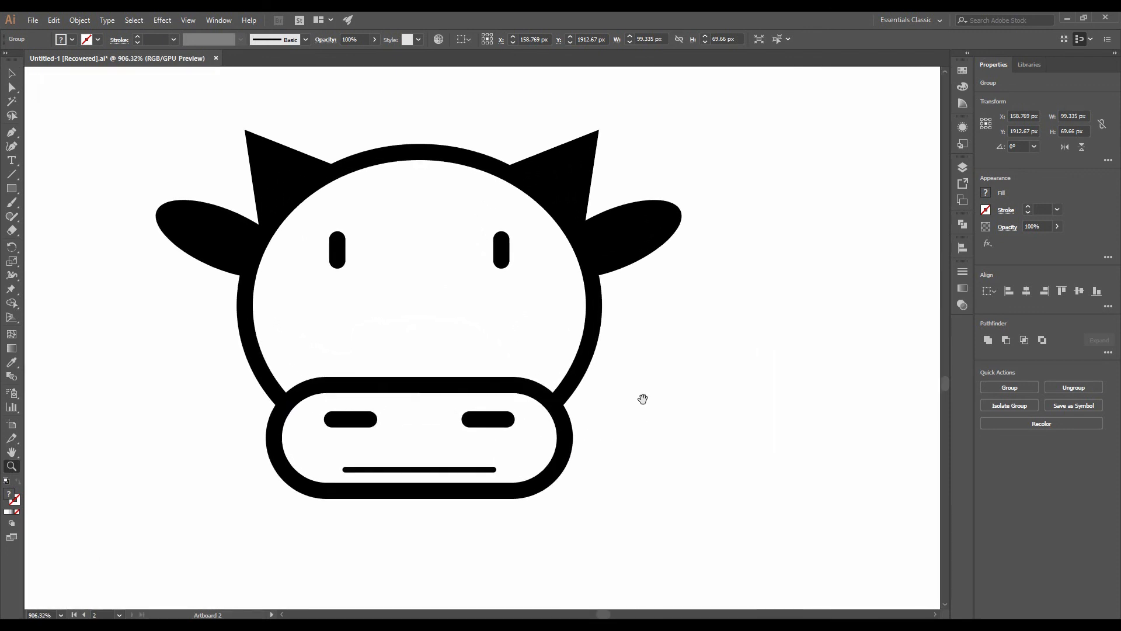
drag(650, 362, 672, 400)
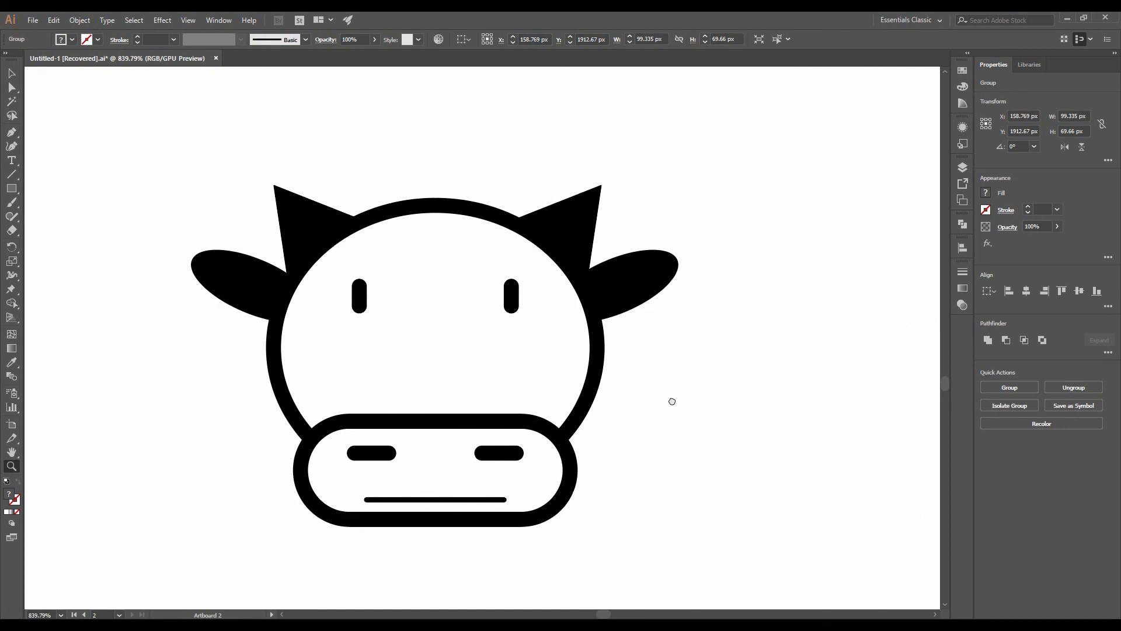